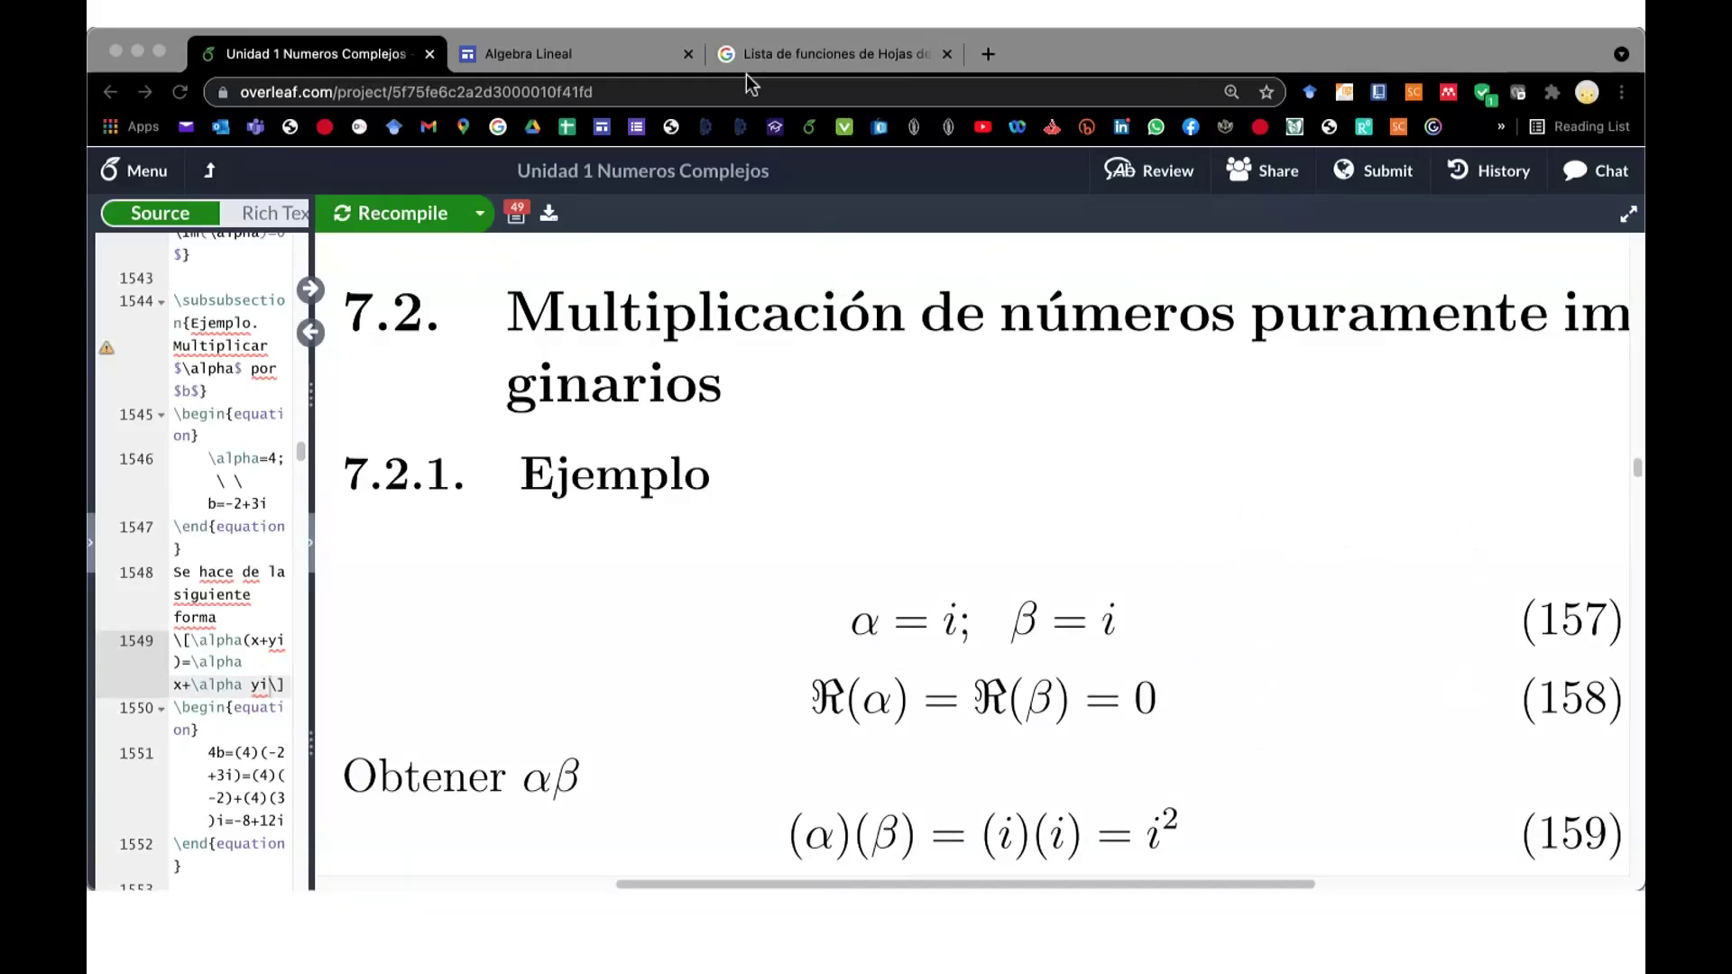
- Switch from the Overleaf notes to the Algebra Lineal course site tab
key("ctrl+Tab")
- Go to the Unidad 1 SUMAS Y RESTAS page with its dated class video links
scroll(1492, 689, "up", 5)
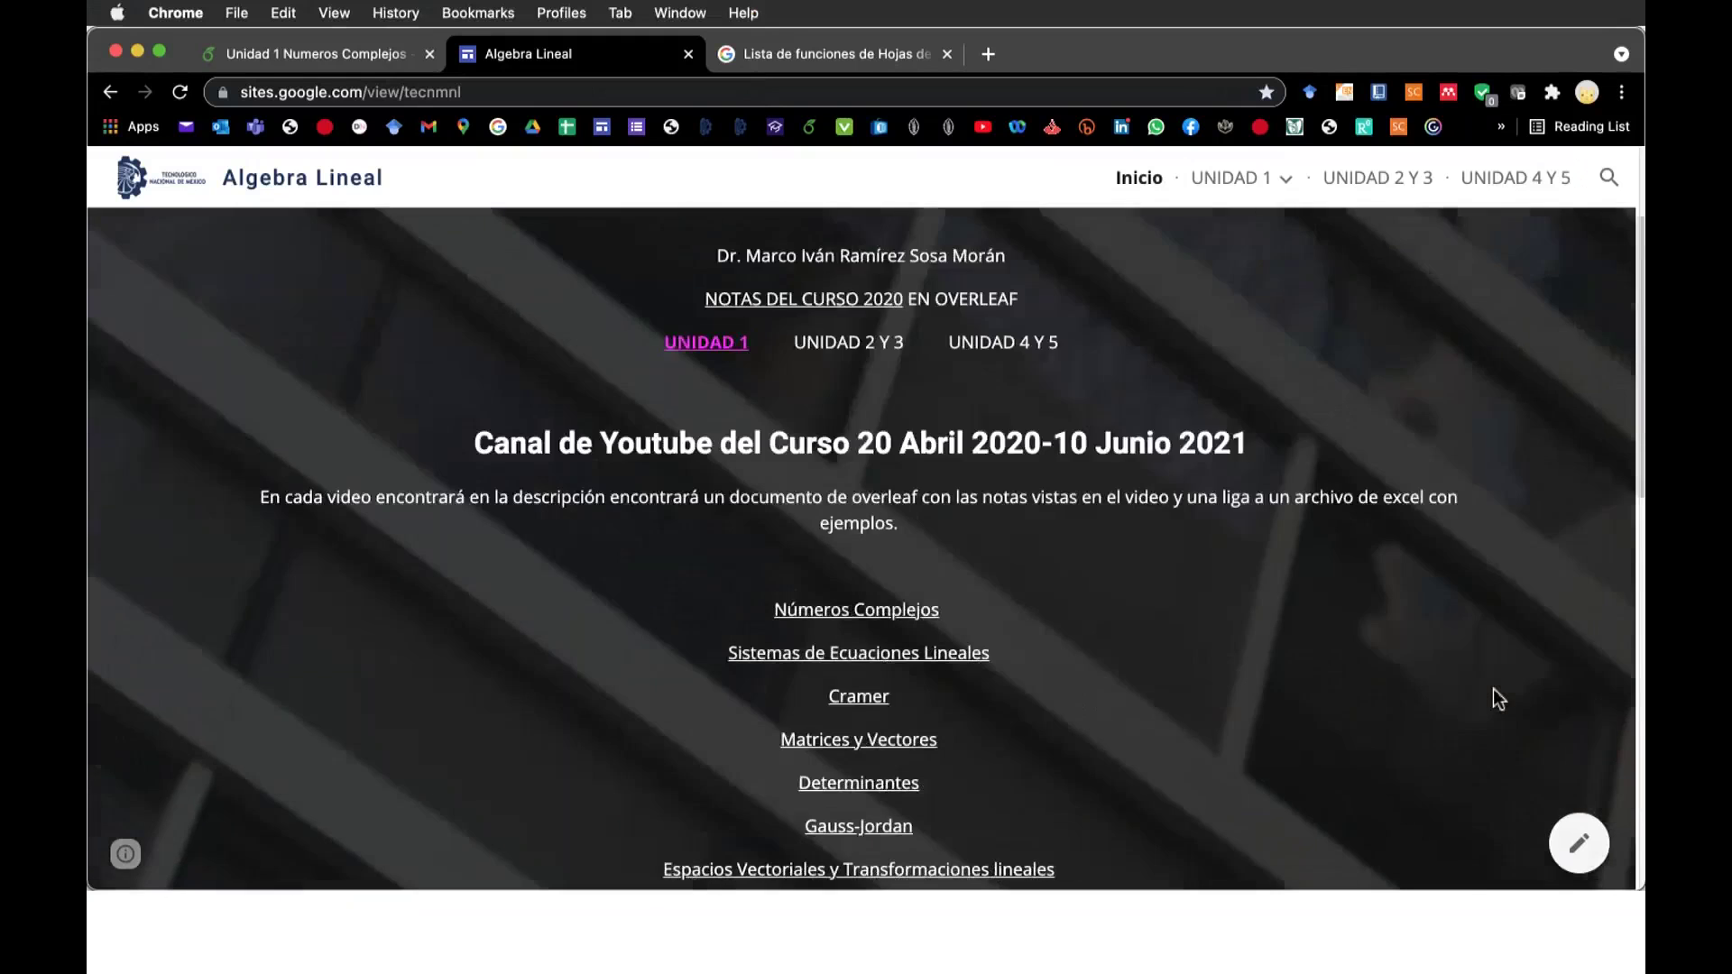
scroll(1492, 689, "up", 2)
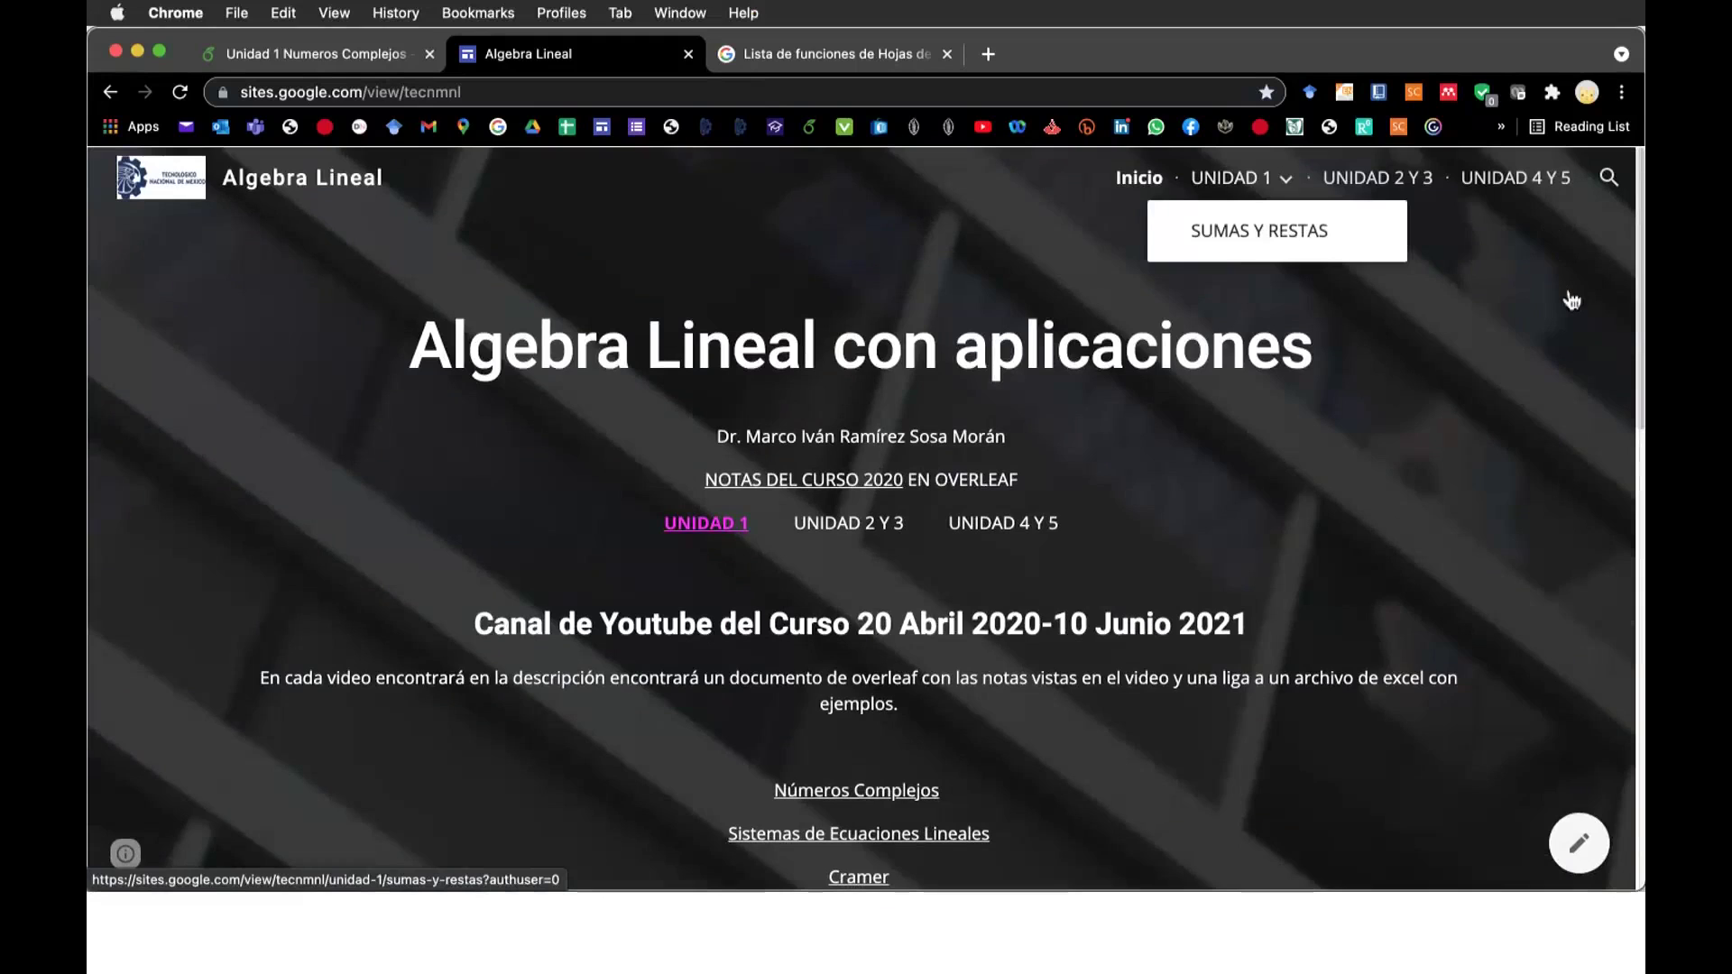
key("Return")
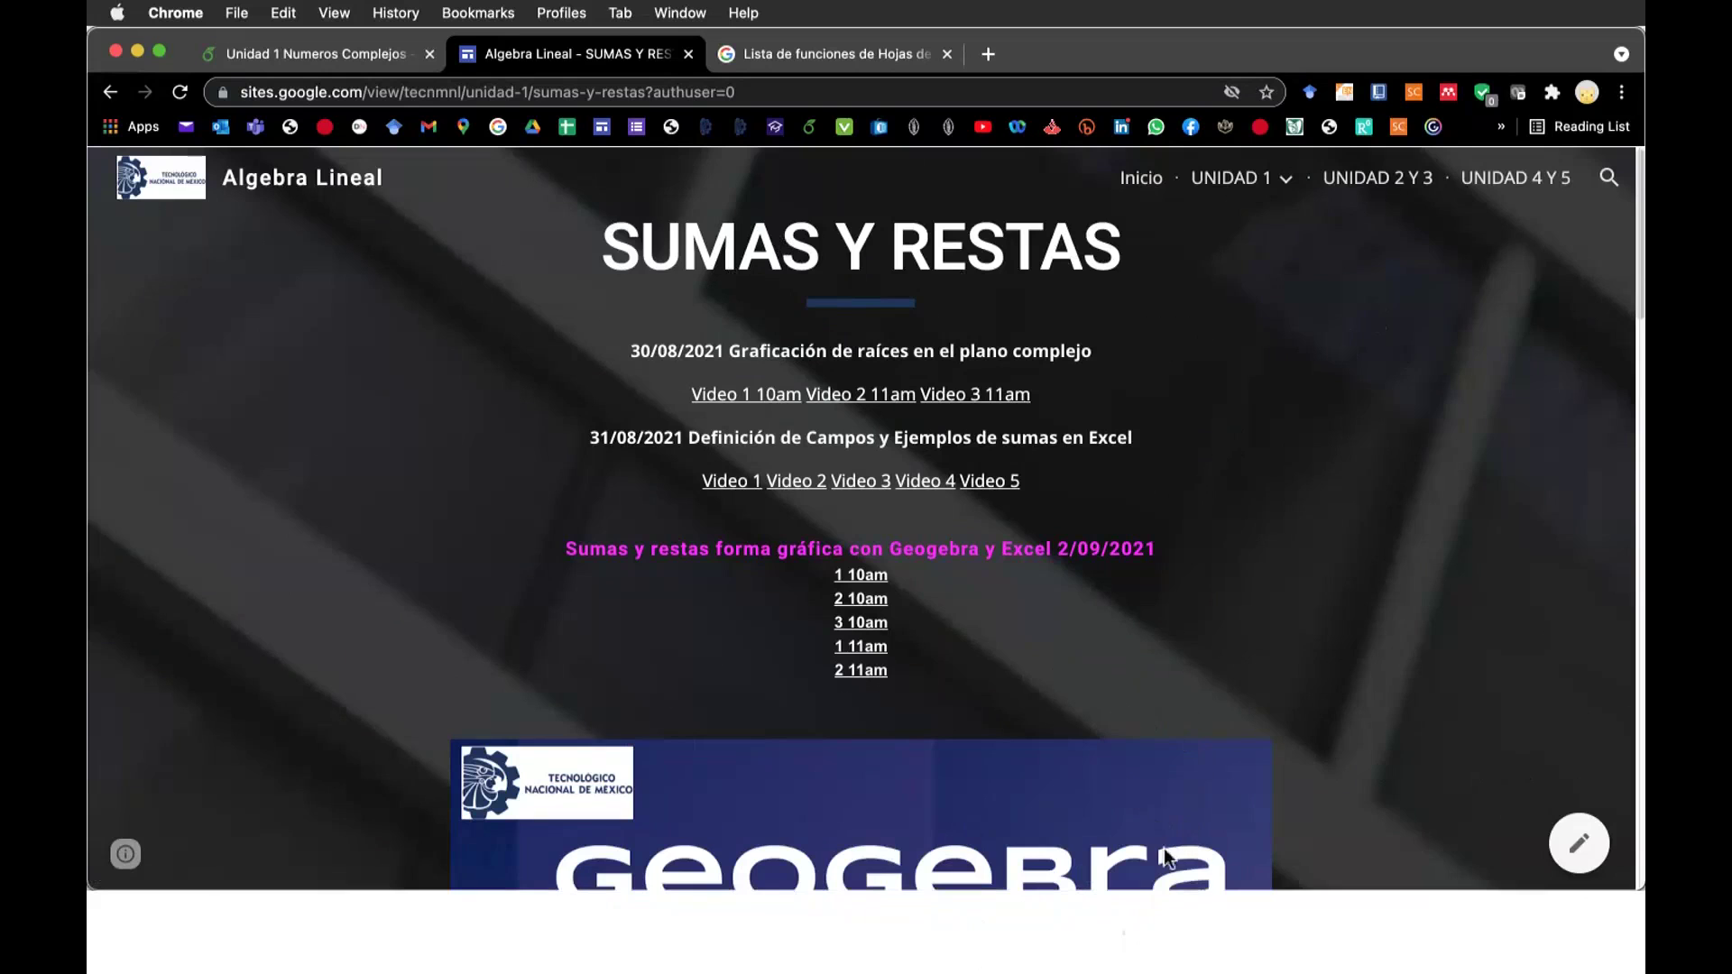
scroll(1173, 854, "down", 1)
scroll(1173, 854, "down", 5)
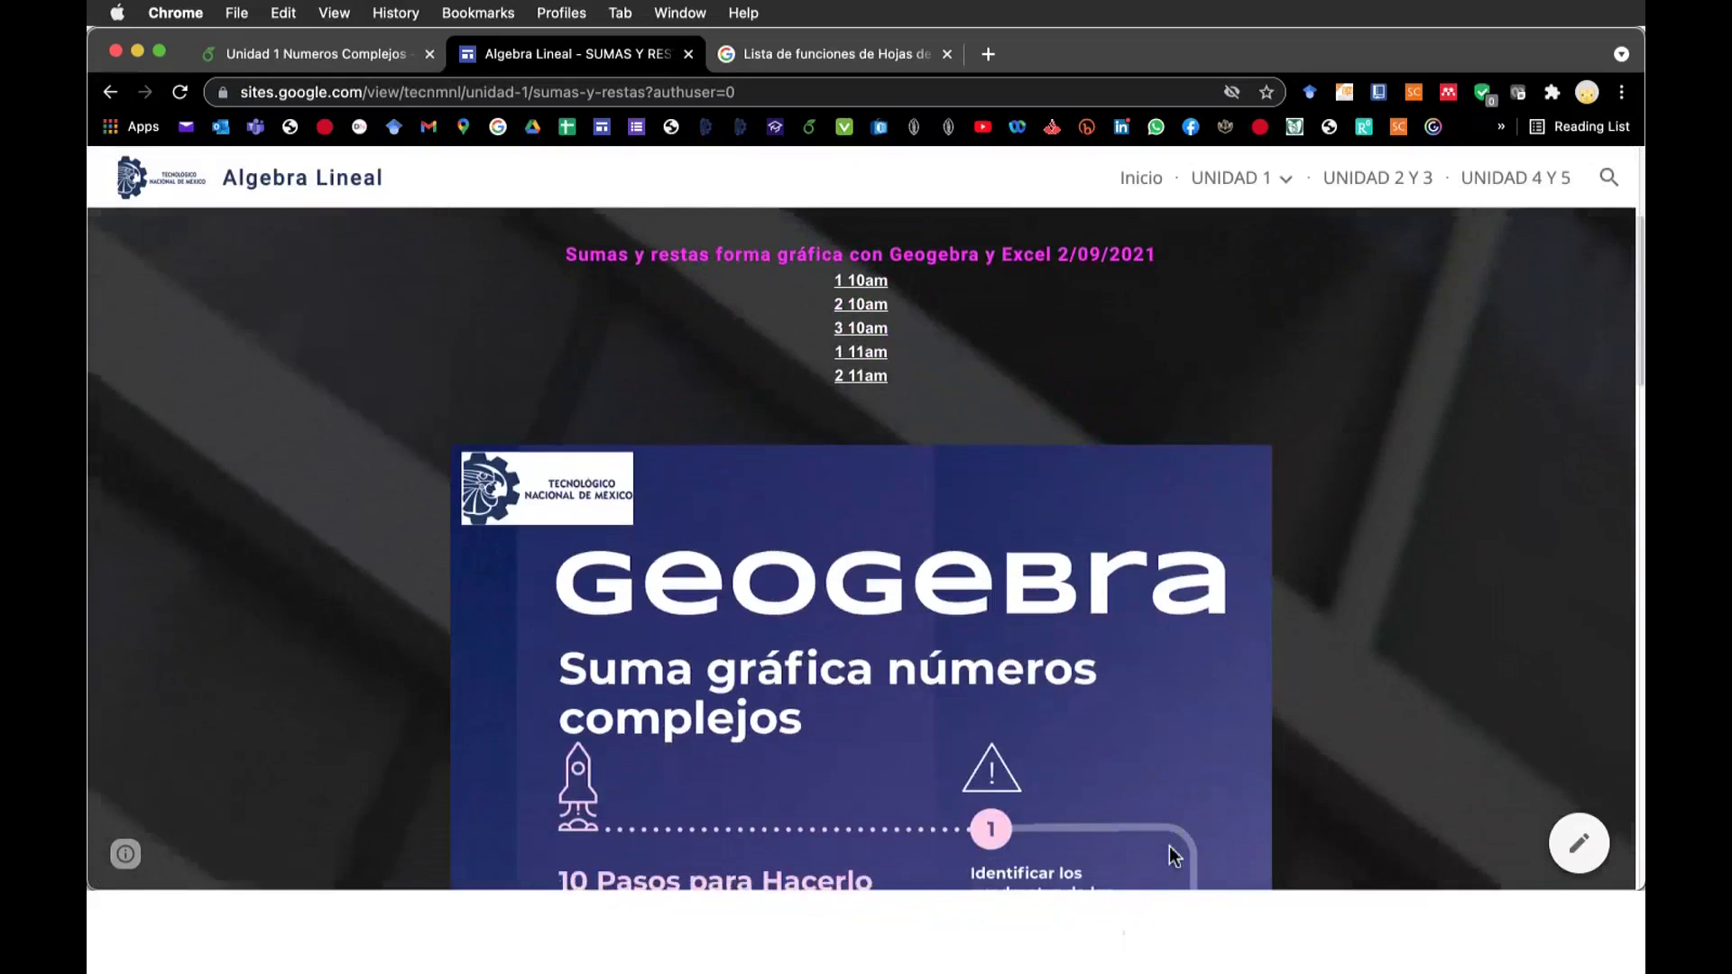
scroll(1172, 853, "down", 5)
scroll(1173, 854, "down", 4)
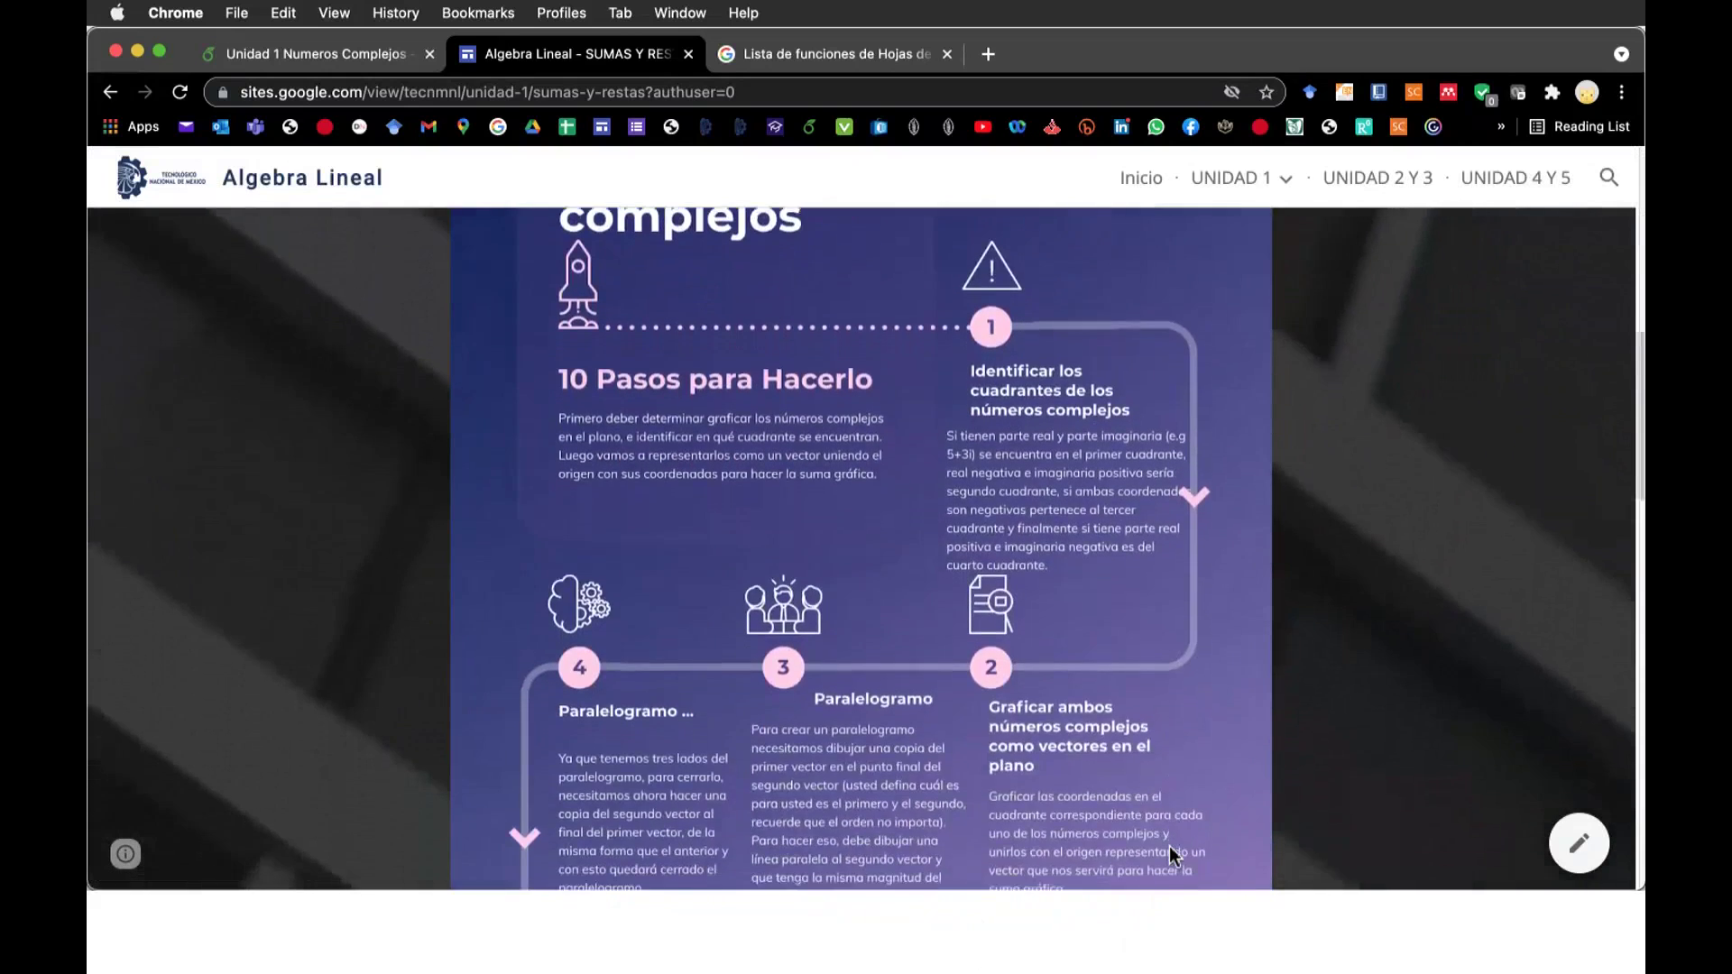
scroll(1172, 853, "down", 4)
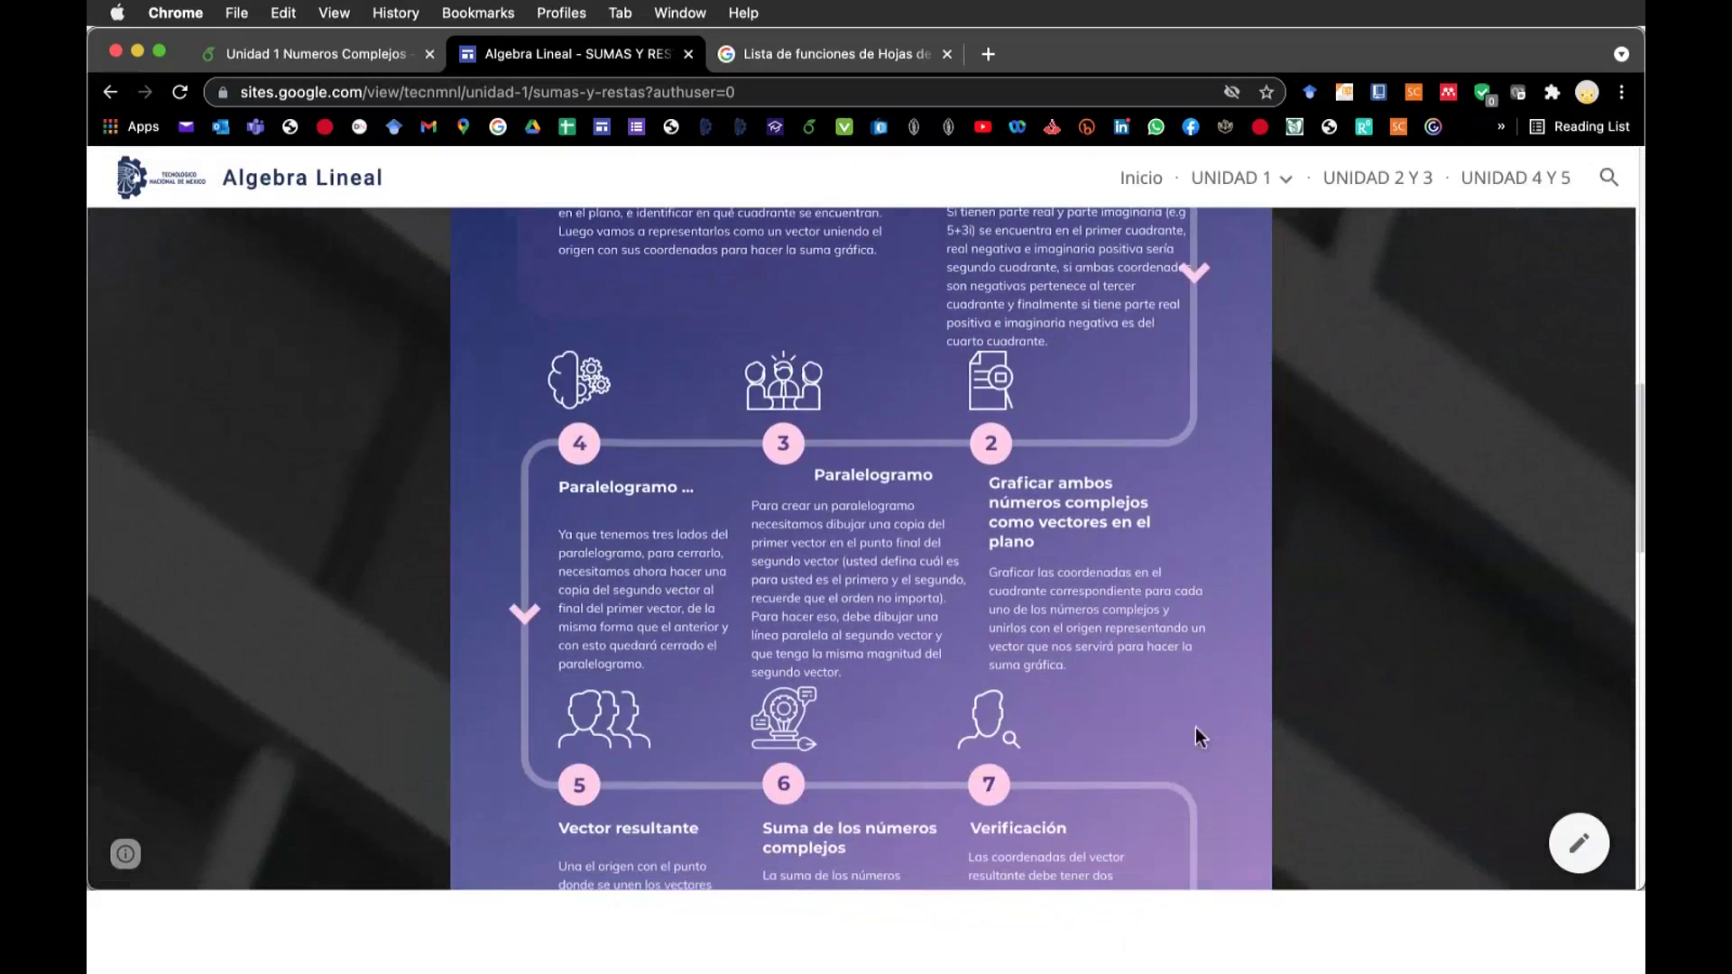
scroll(1407, 917, "down", 4)
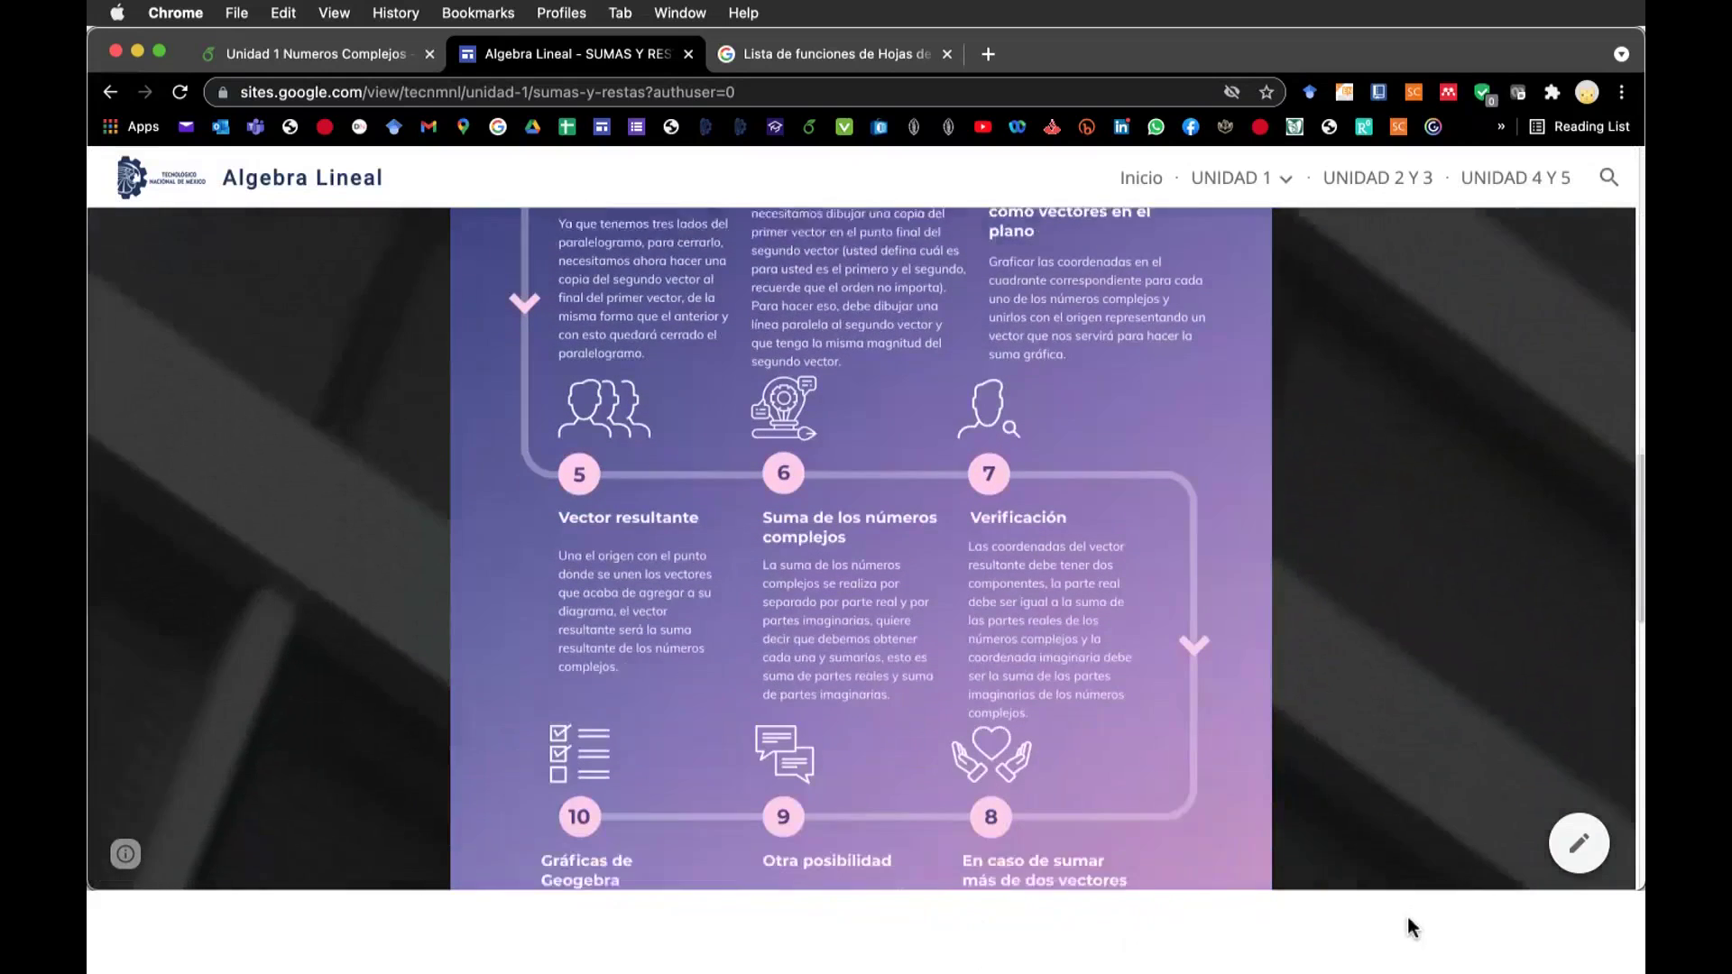
scroll(1407, 918, "down", 2)
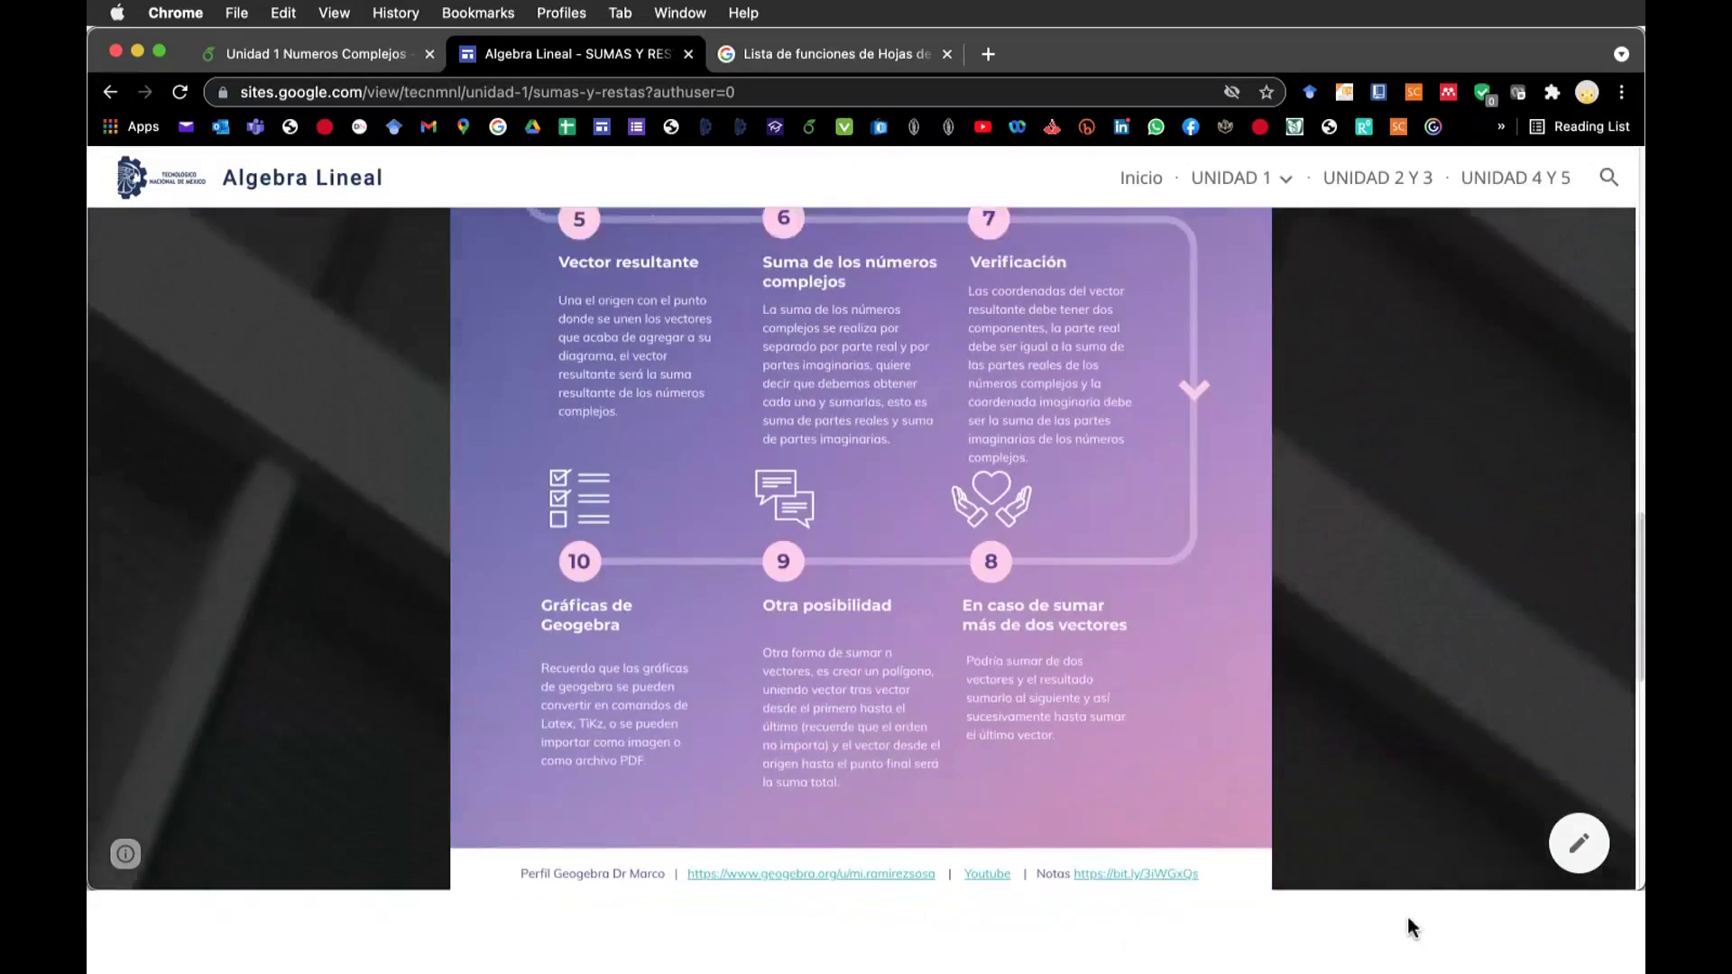
scroll(1407, 919, "down", 2)
scroll(1408, 918, "down", 2)
scroll(1405, 913, "down", 1)
scroll(1406, 913, "down", 2)
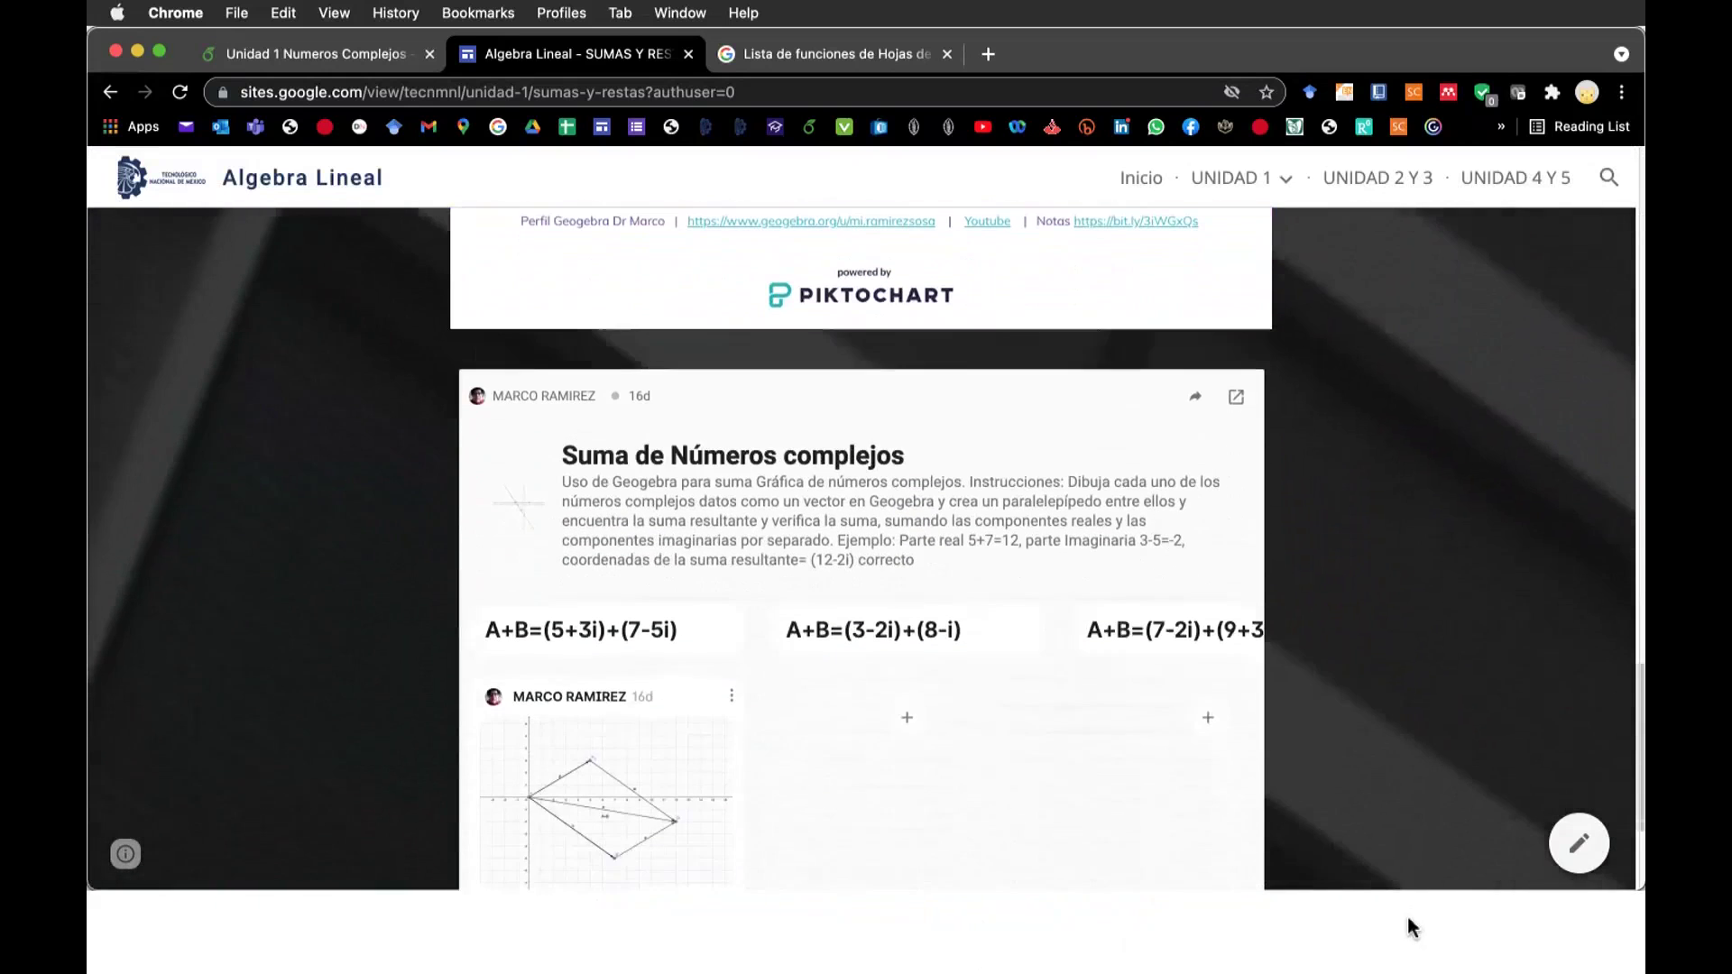
scroll(1405, 913, "down", 2)
scroll(1406, 913, "down", 1)
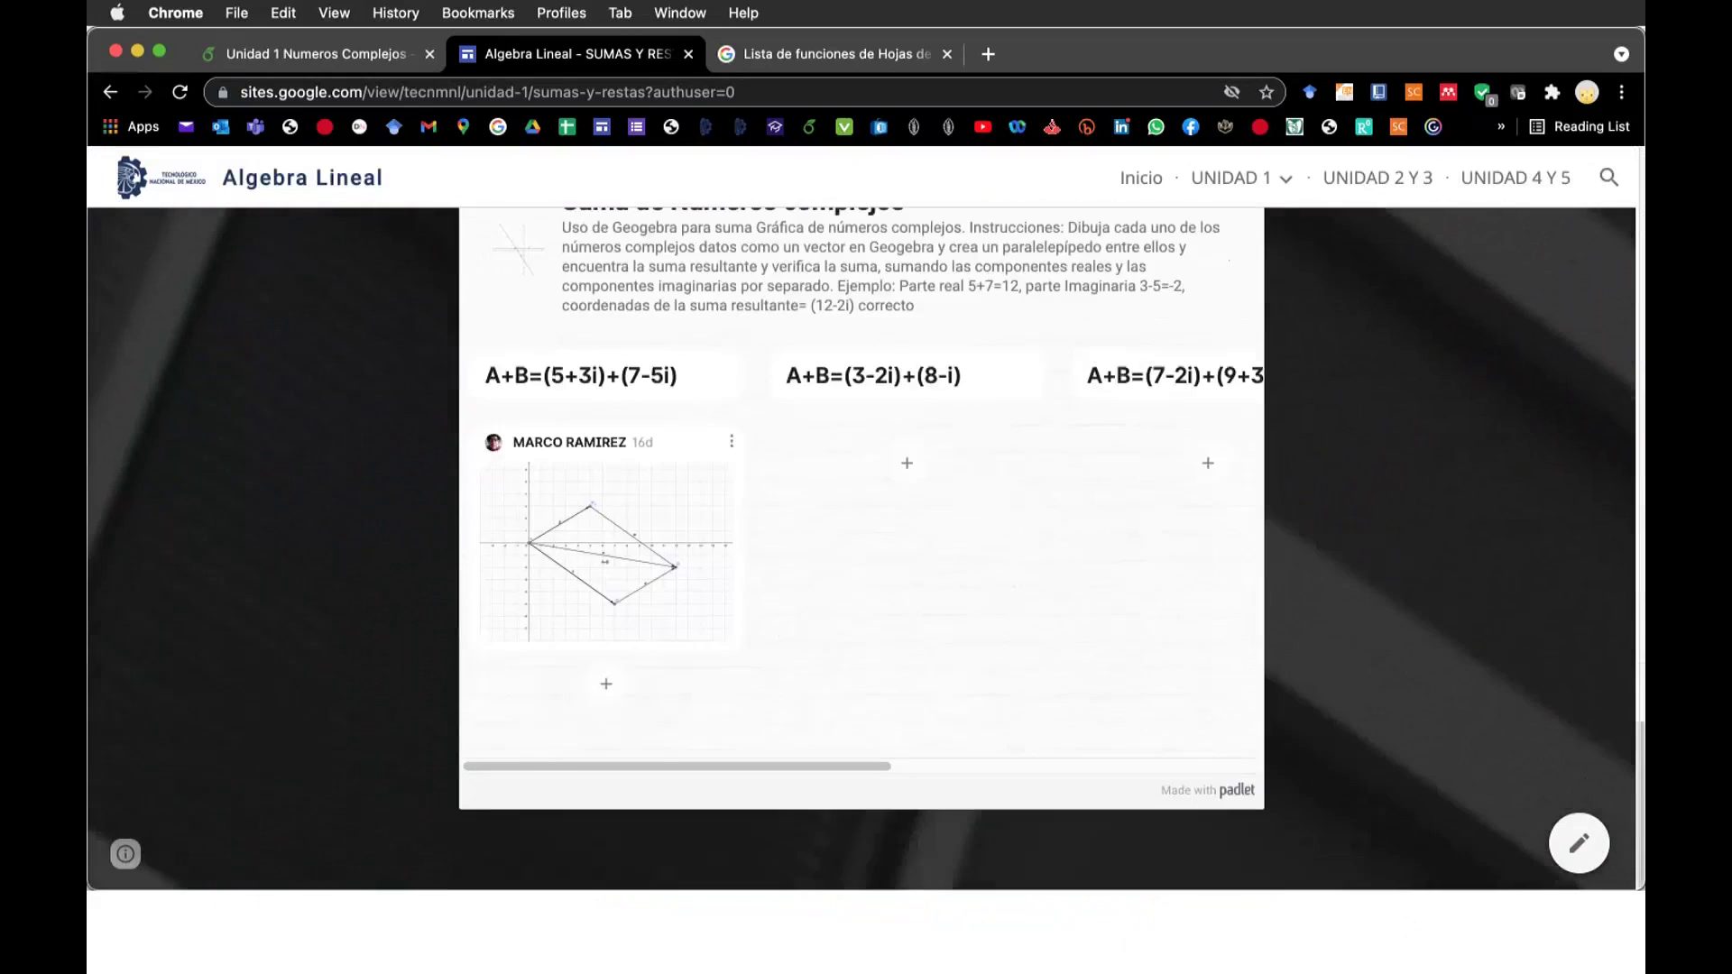
scroll(866, 541, "up", 1)
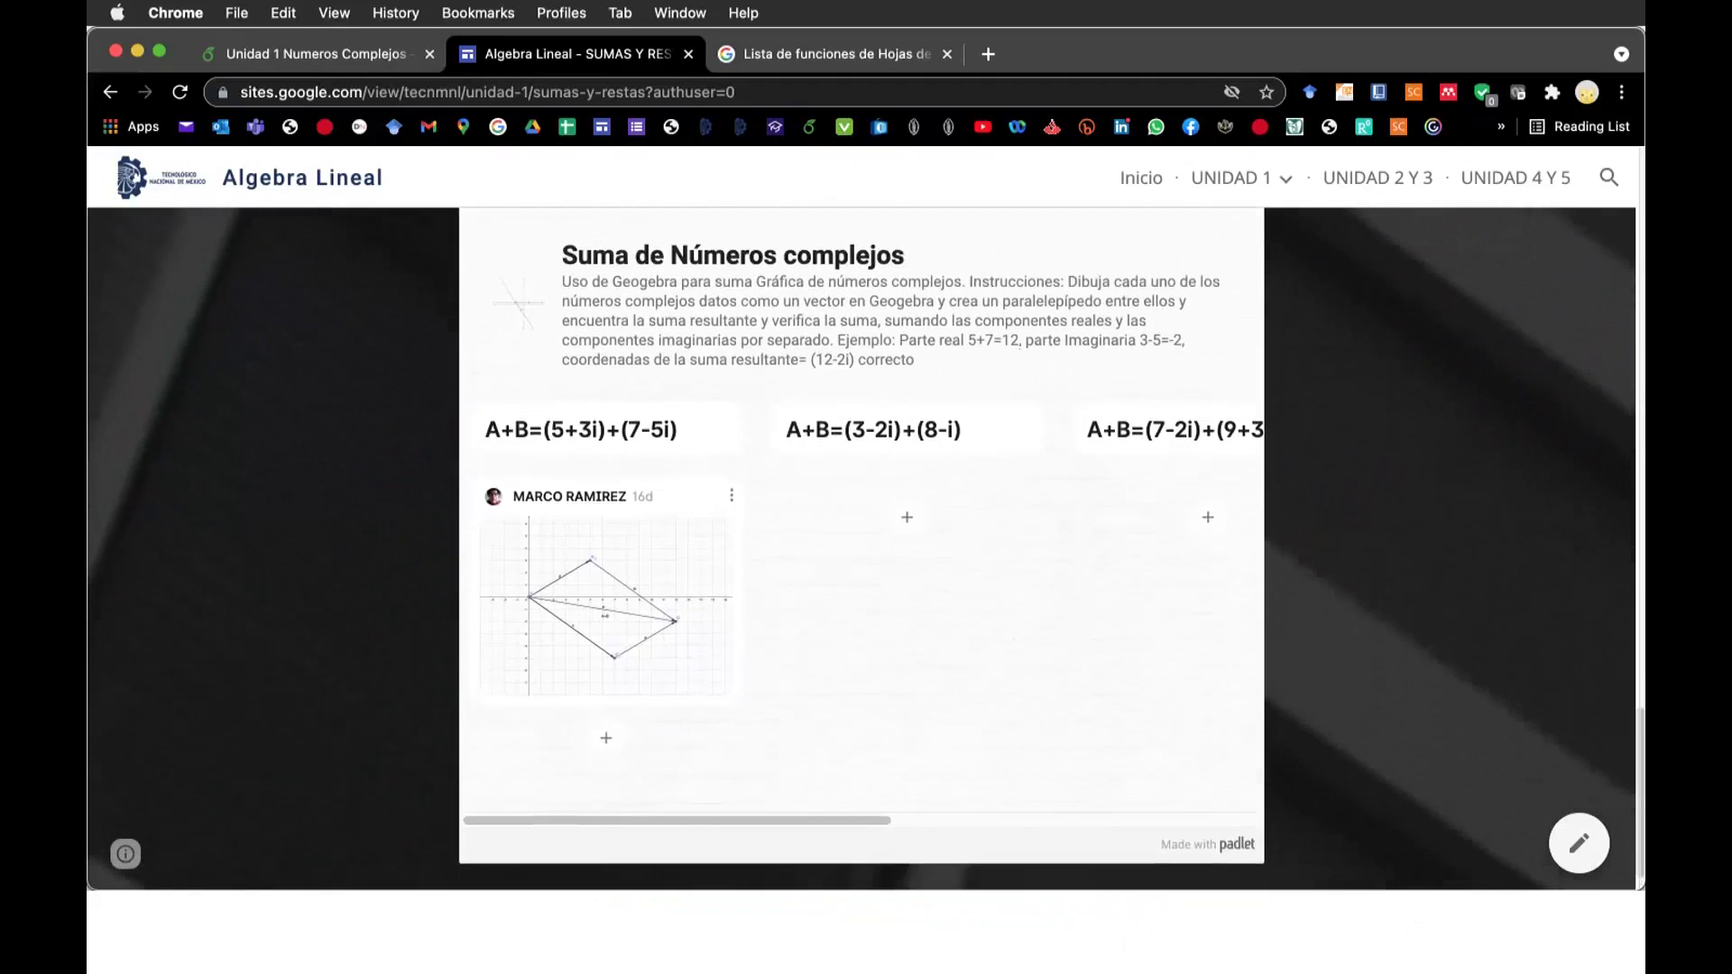
scroll(861, 587, "right", 5)
scroll(861, 586, "left", 5)
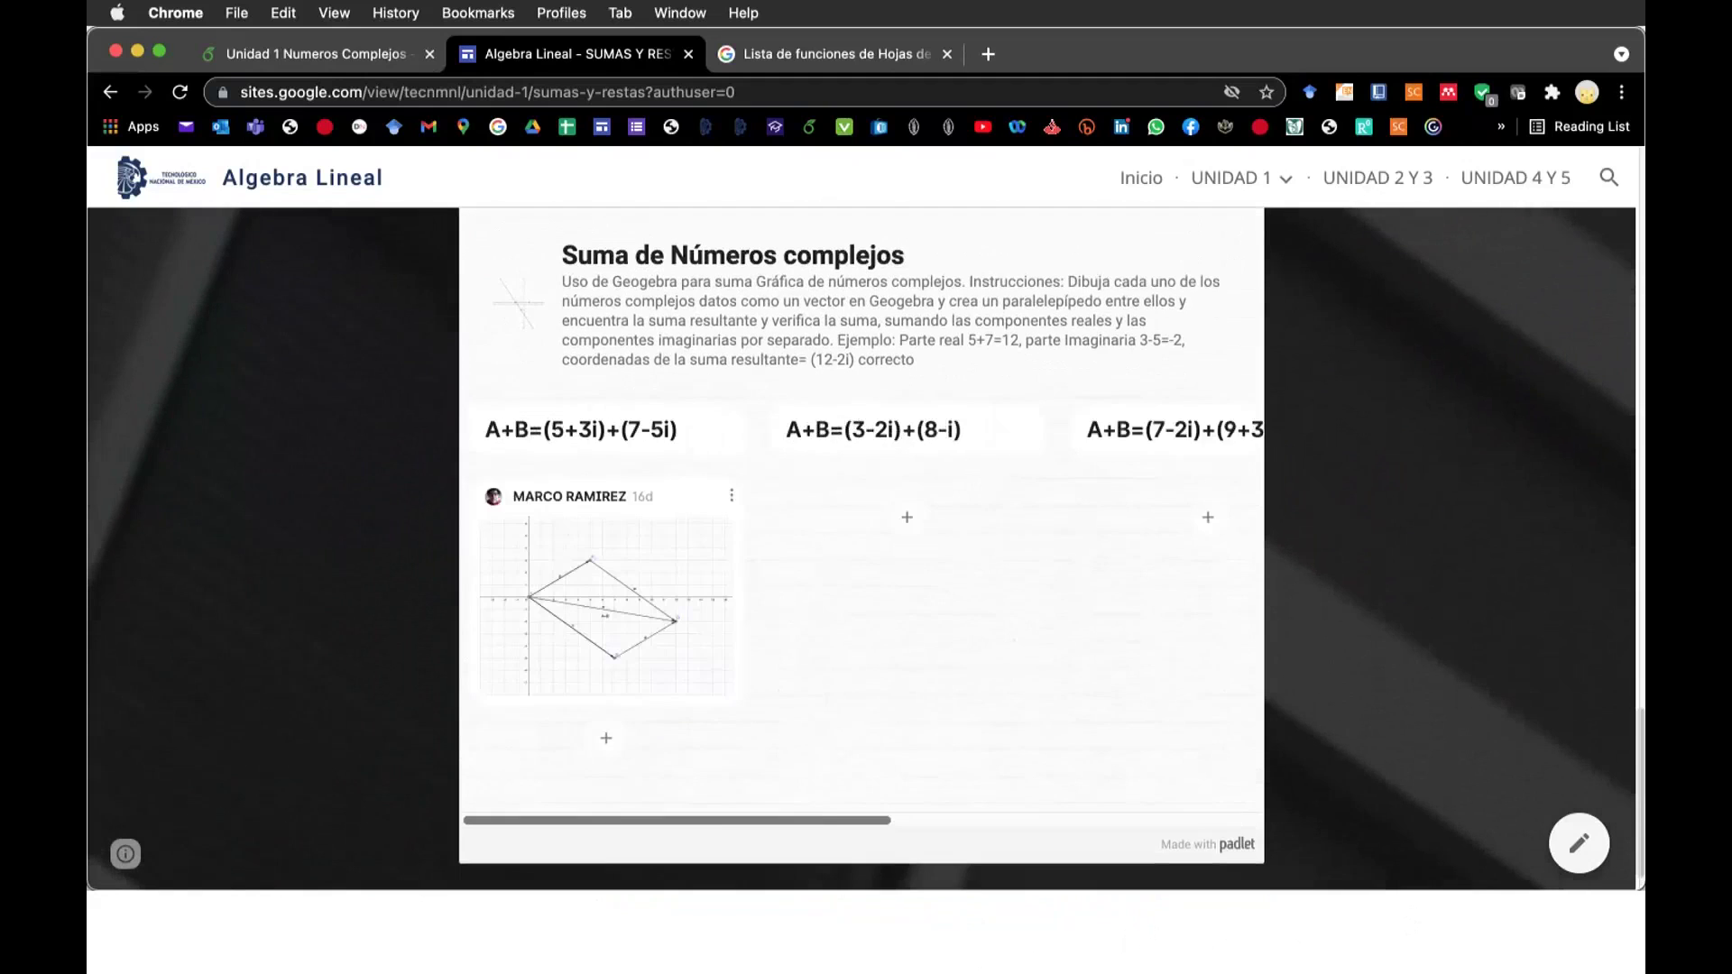
scroll(1585, 848, "down", 1)
scroll(1585, 848, "up", 10)
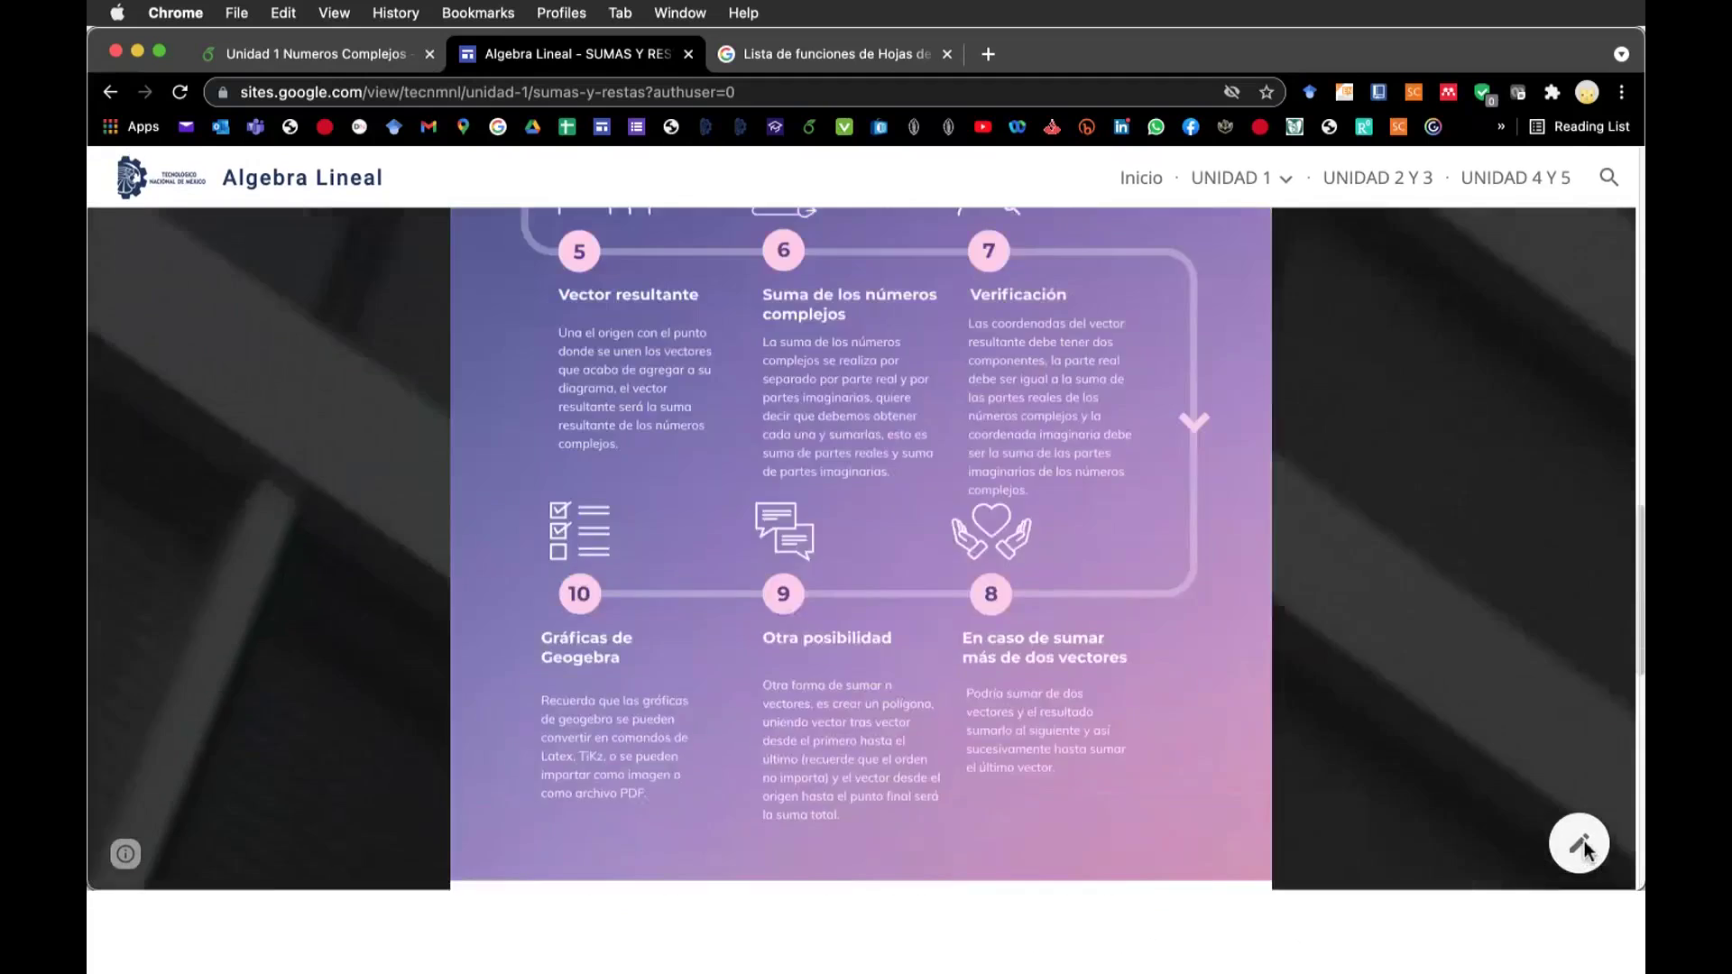
scroll(1585, 848, "up", 10)
scroll(1586, 849, "up", 10)
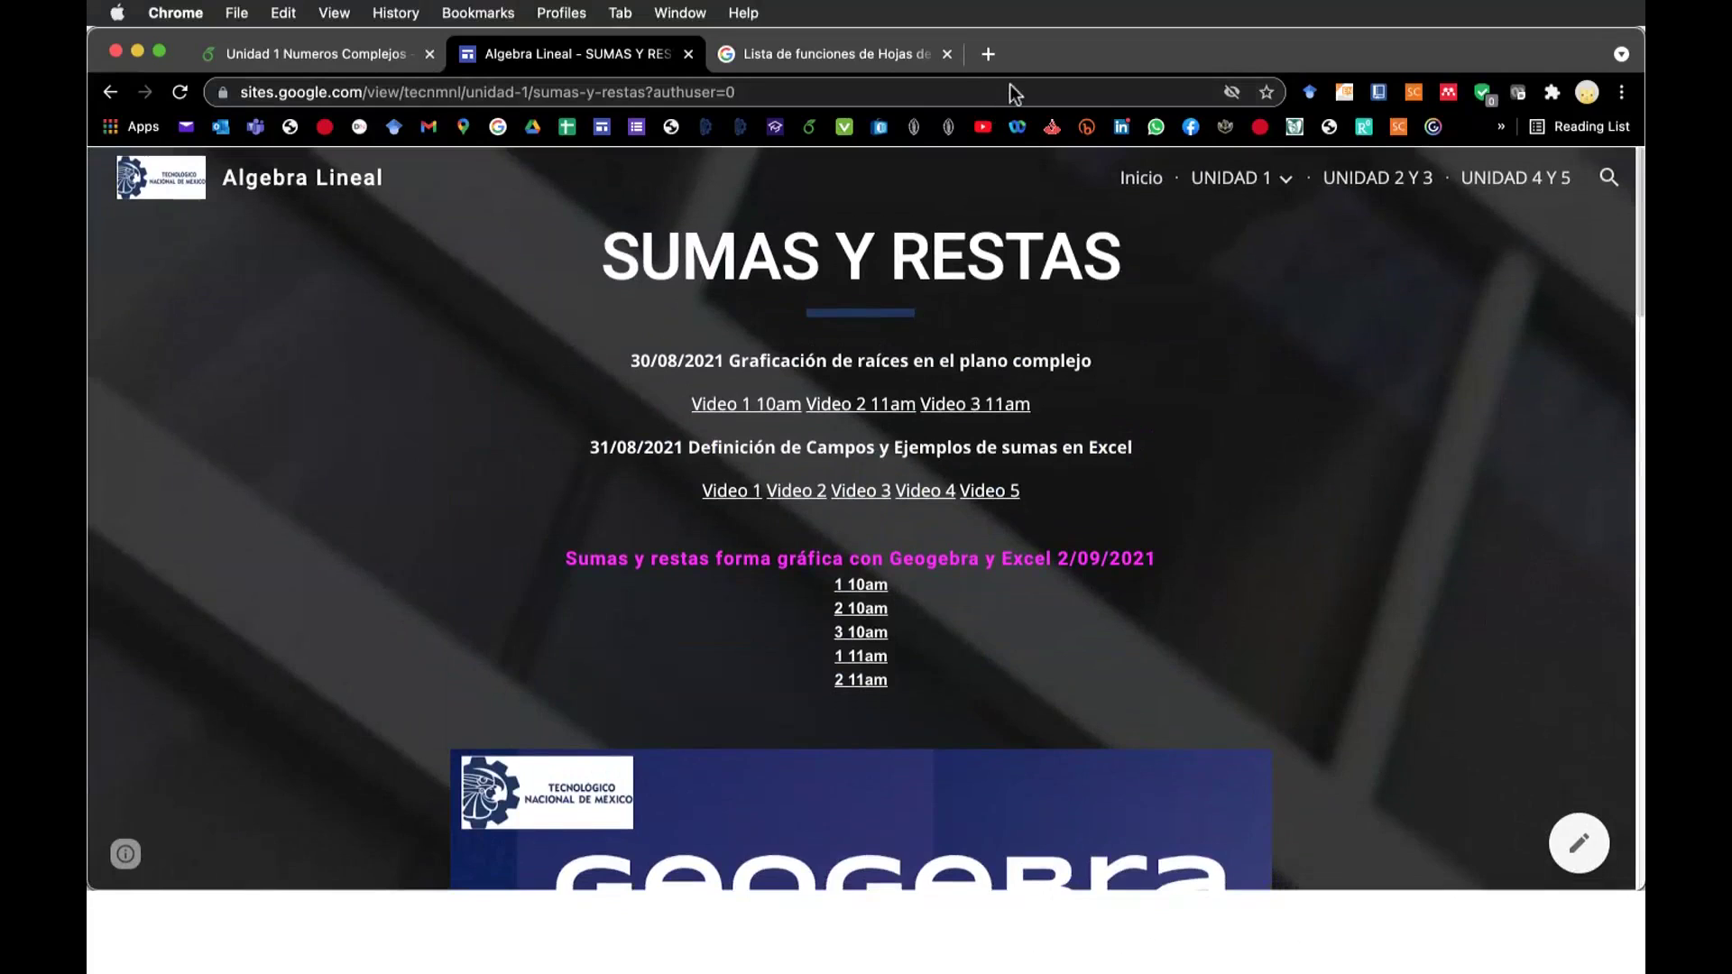
- Close the Google Sheets 'Lista de funciones' tab and return to the Overleaf notes
key("ctrl+Tab")
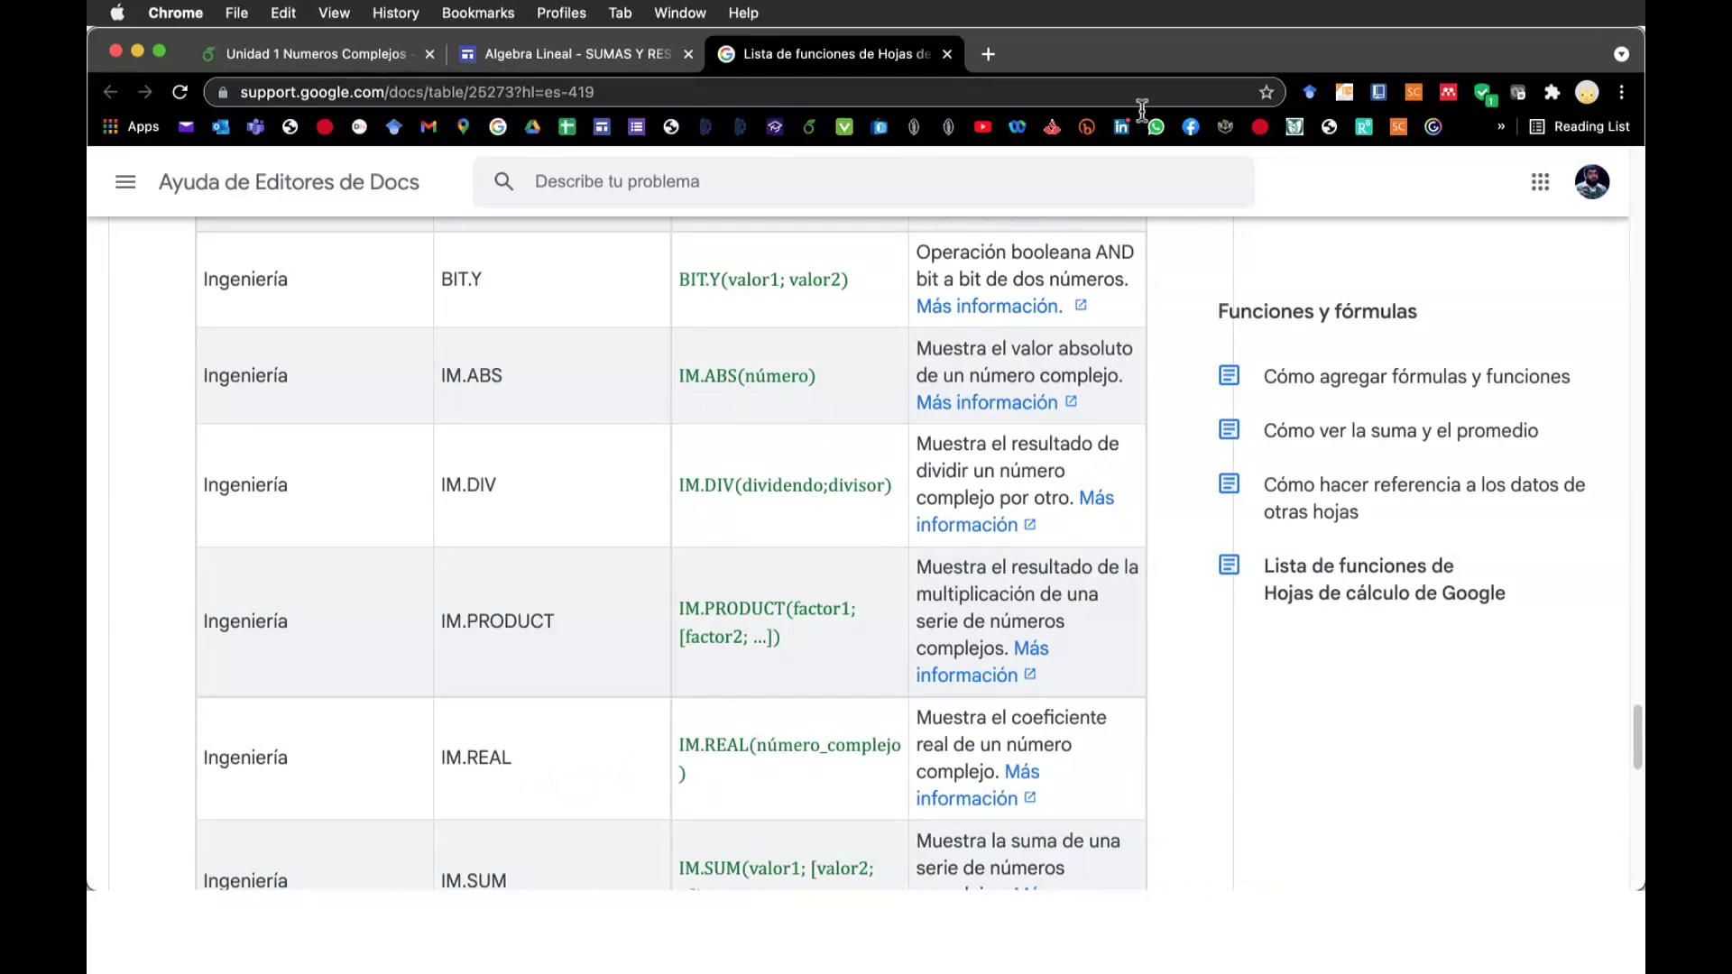
key("super+w")
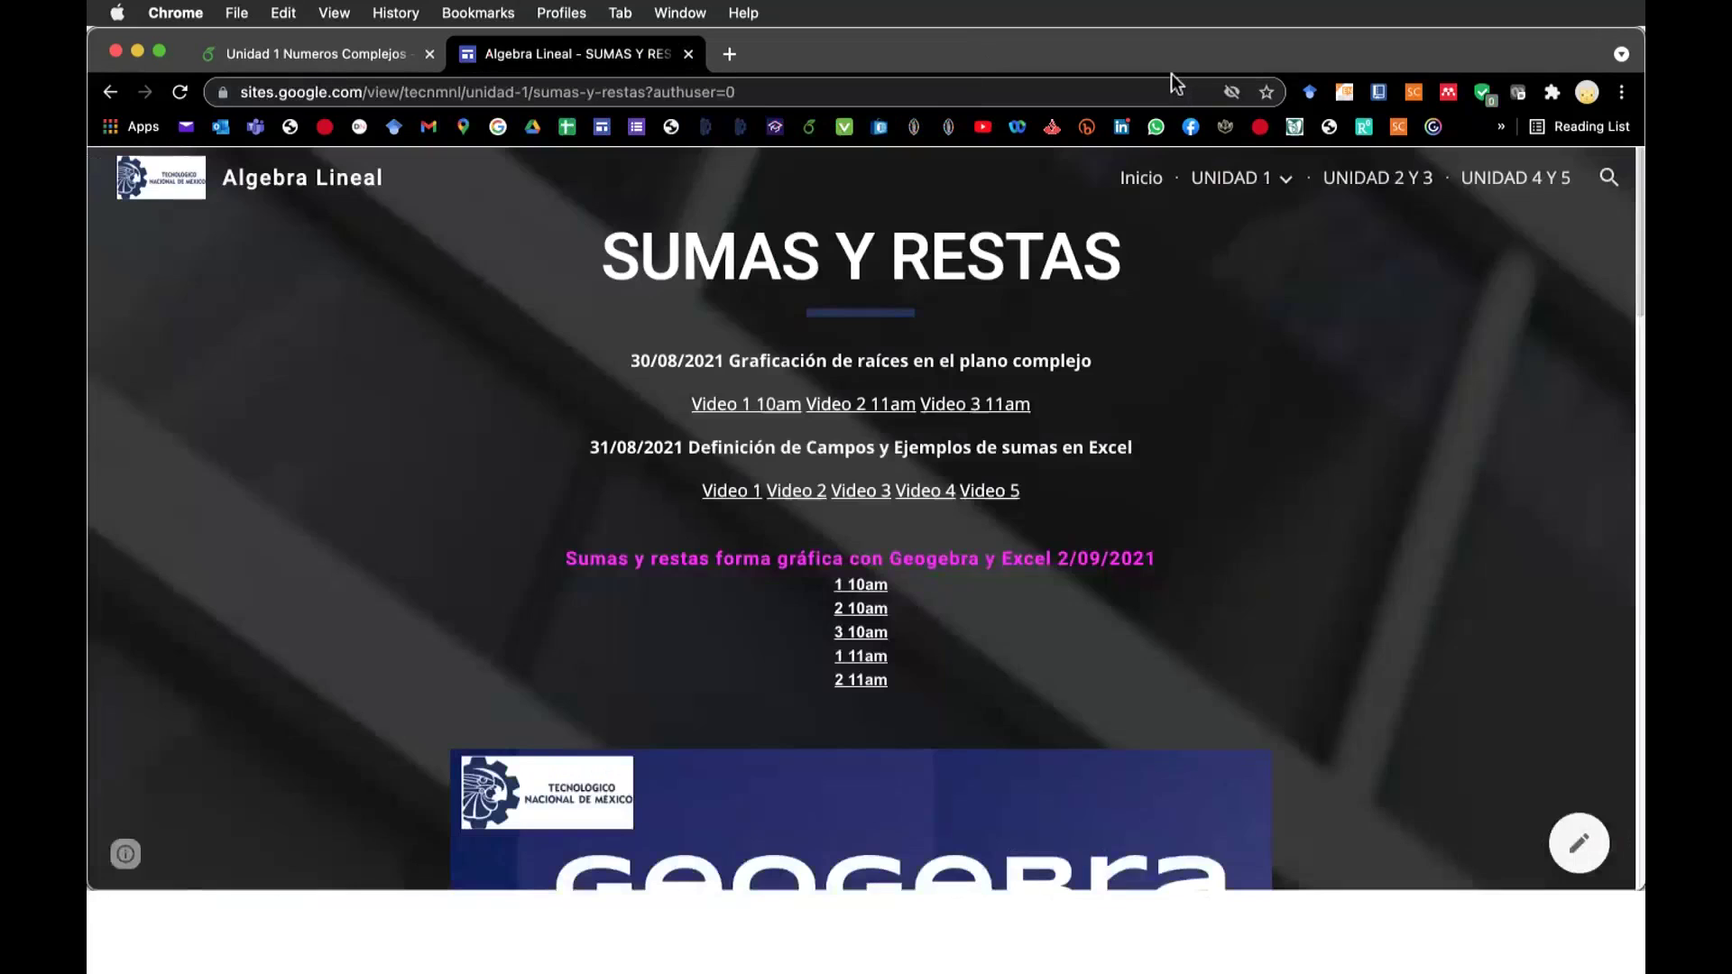
left_click(431, 71)
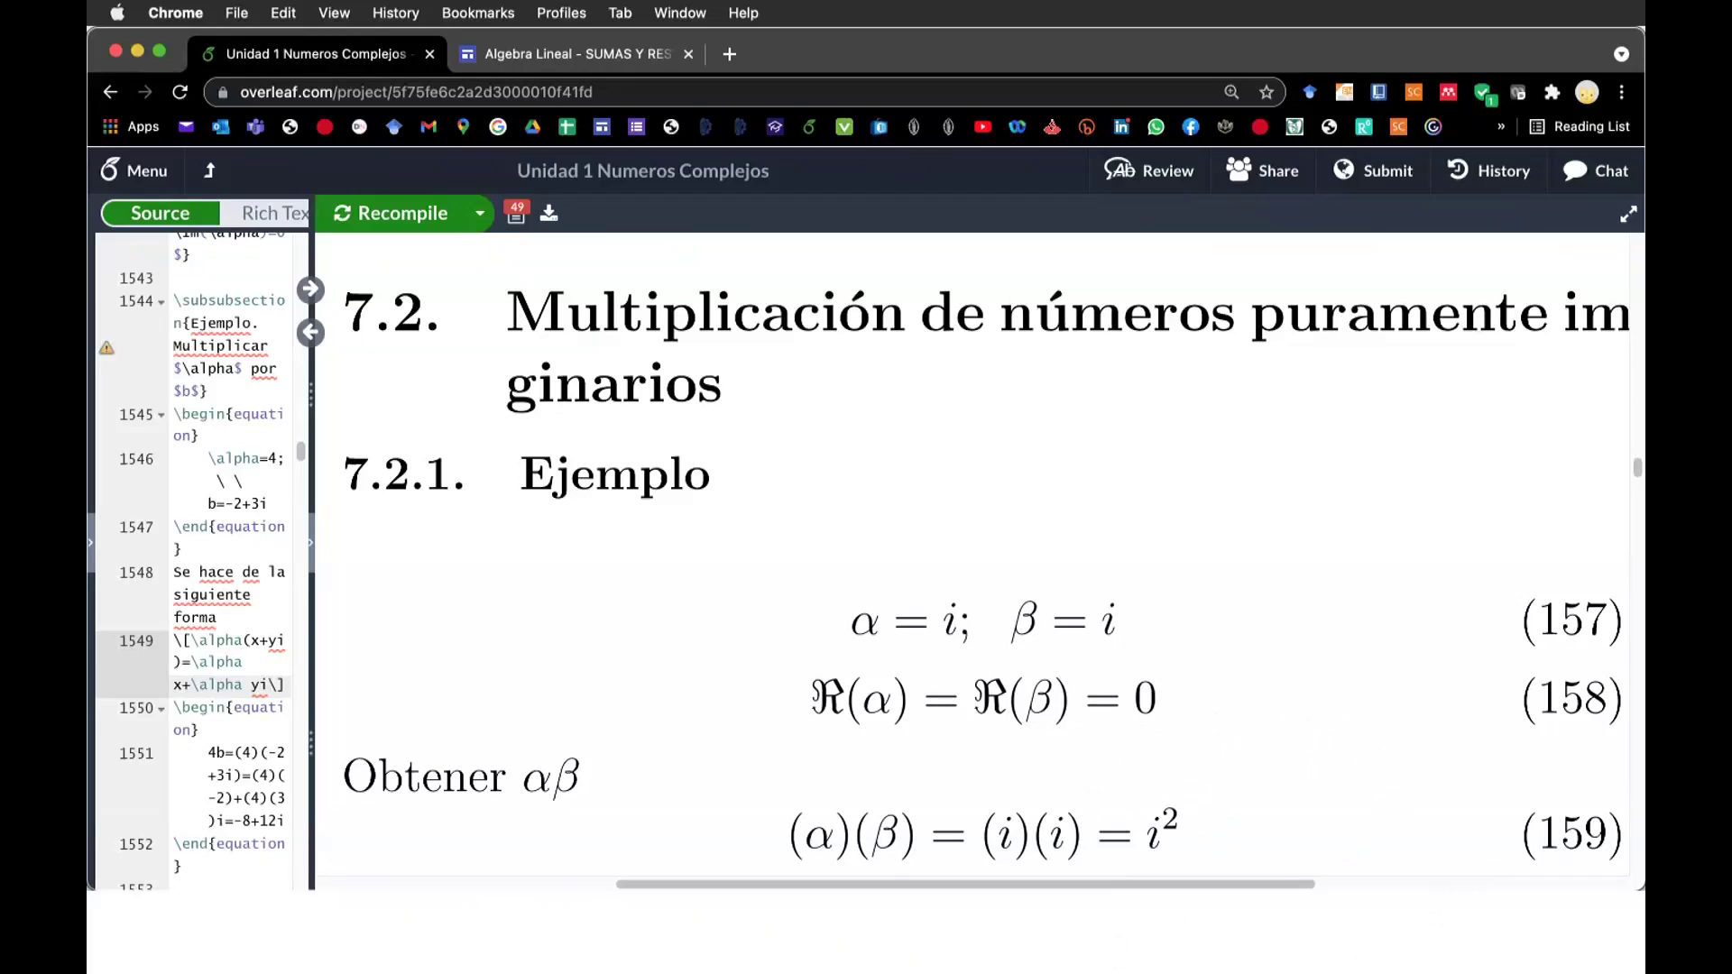
- Scroll the PDF preview down to 'Recordamos que' with equations (160) and (161)
scroll(974, 560, "down", 1)
scroll(974, 559, "down", 1)
scroll(975, 559, "down", 1)
scroll(975, 560, "down", 1)
scroll(975, 559, "down", 1)
scroll(975, 559, "down", 1)
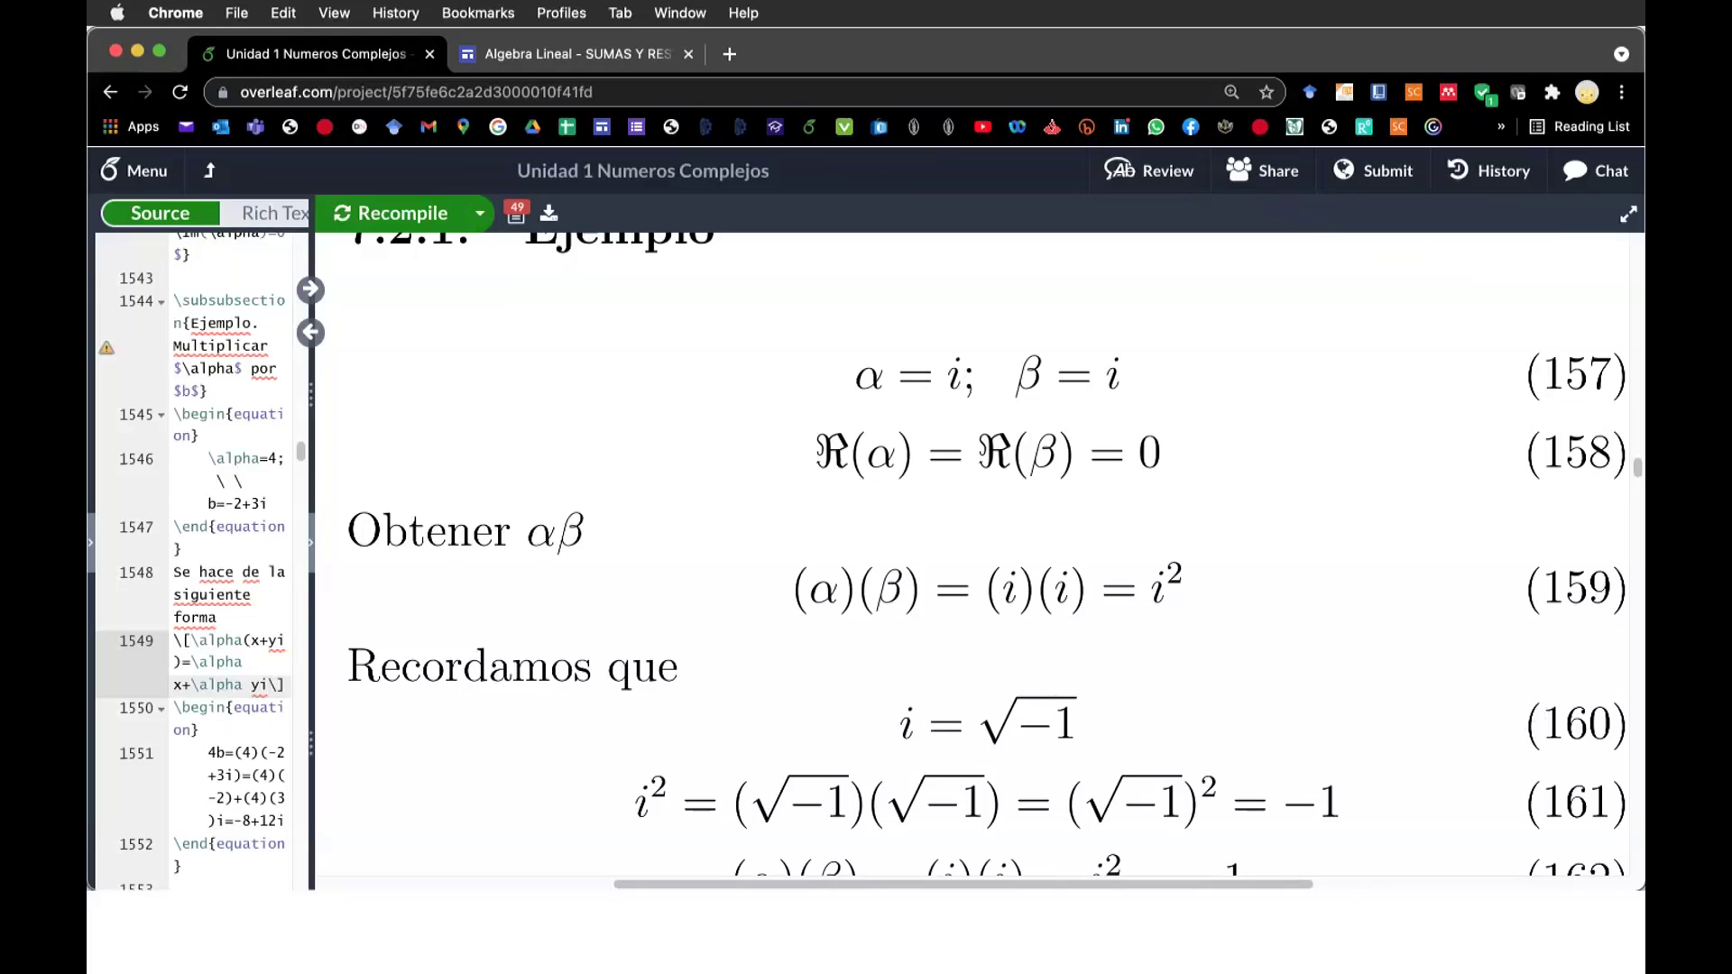
scroll(979, 555, "up", 1)
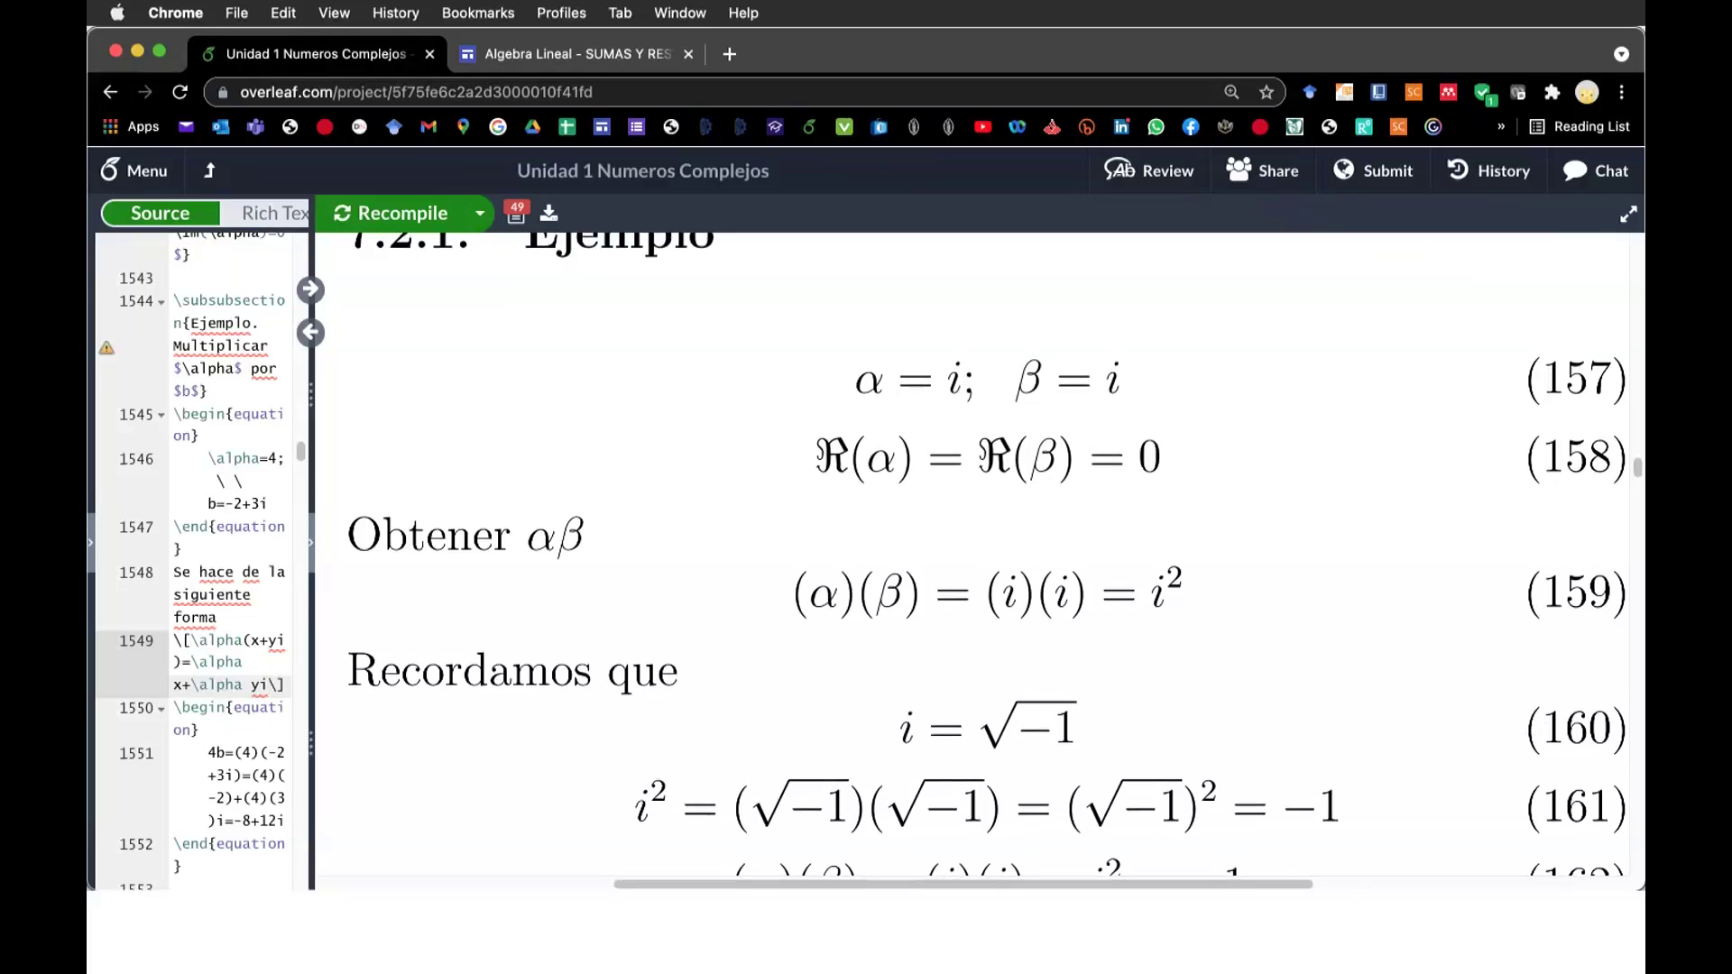
key("super+shift+4")
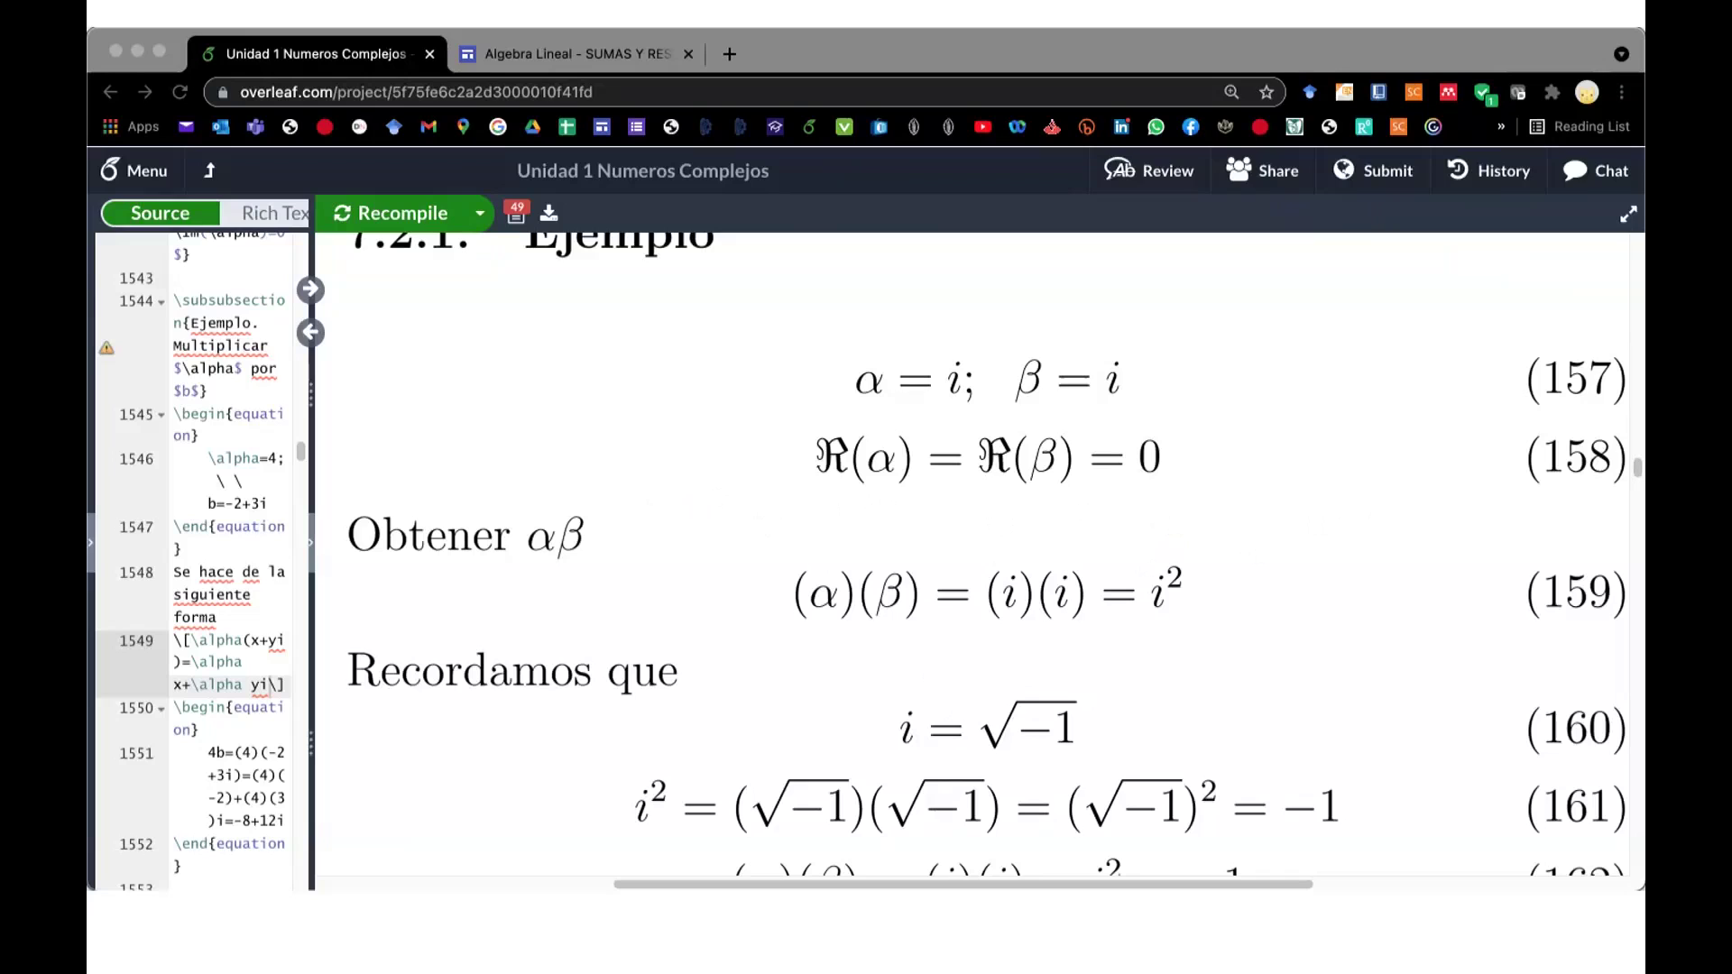
- Scroll the Overleaf PDF down to section 7.3, where i³ = −i in (164)
left_click(269, 687)
scroll(1146, 834, "down", 1)
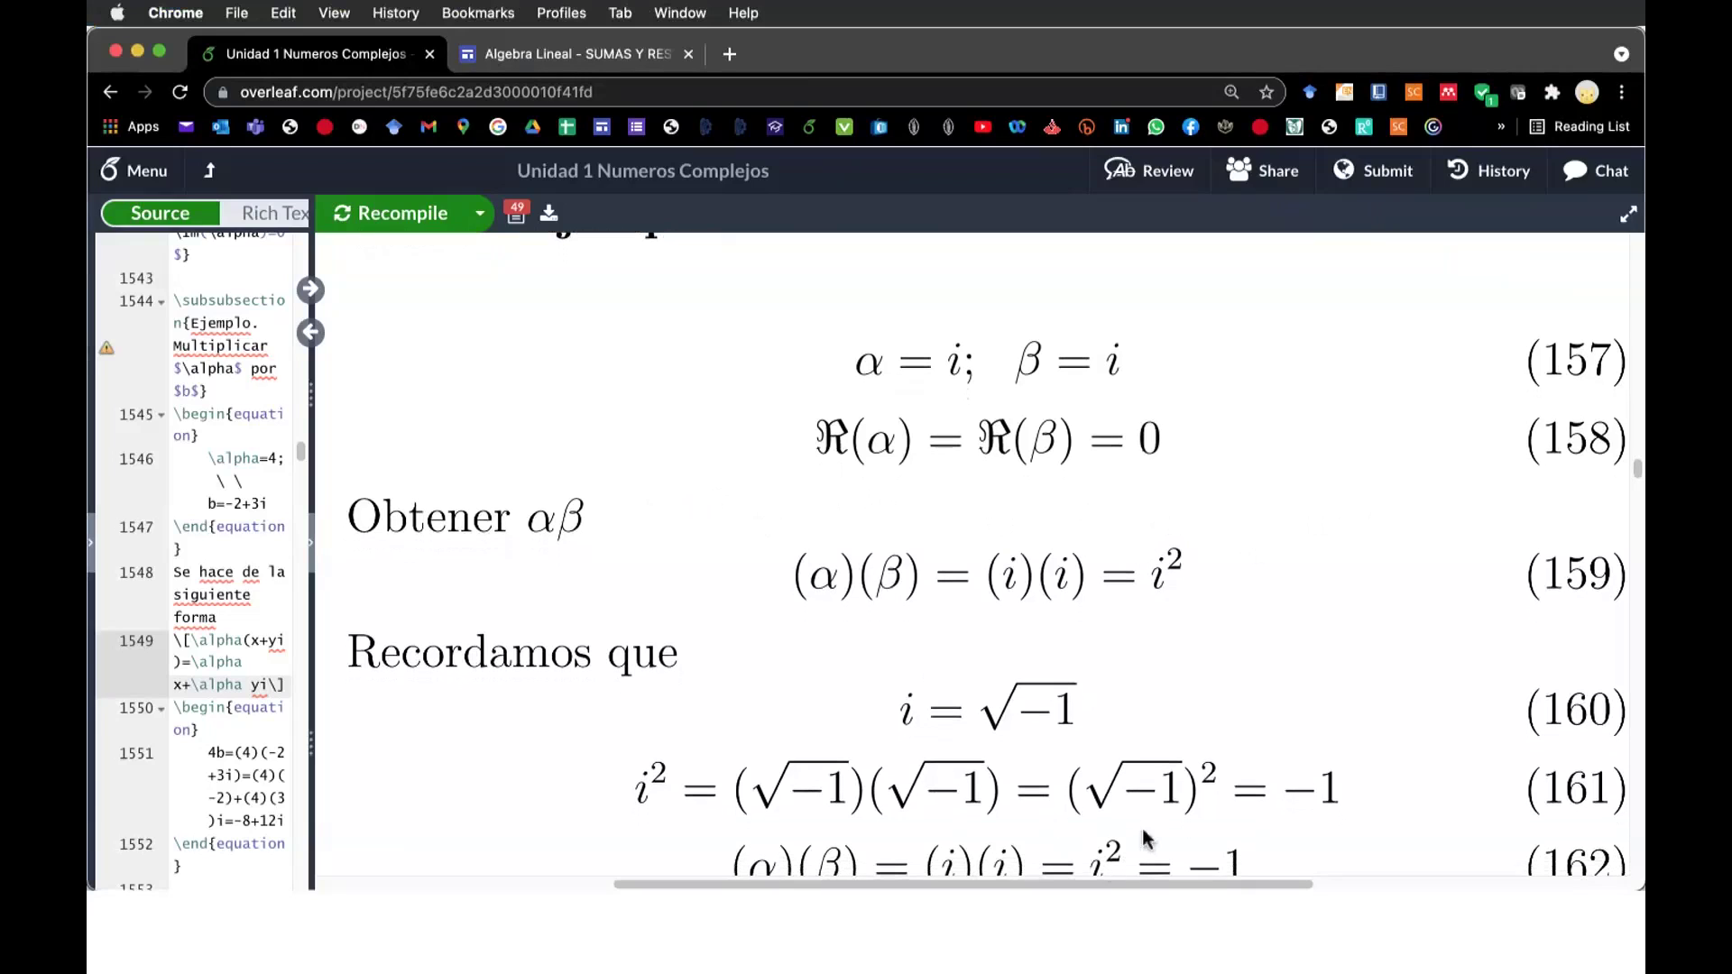
scroll(1145, 834, "down", 3)
scroll(992, 555, "down", 1)
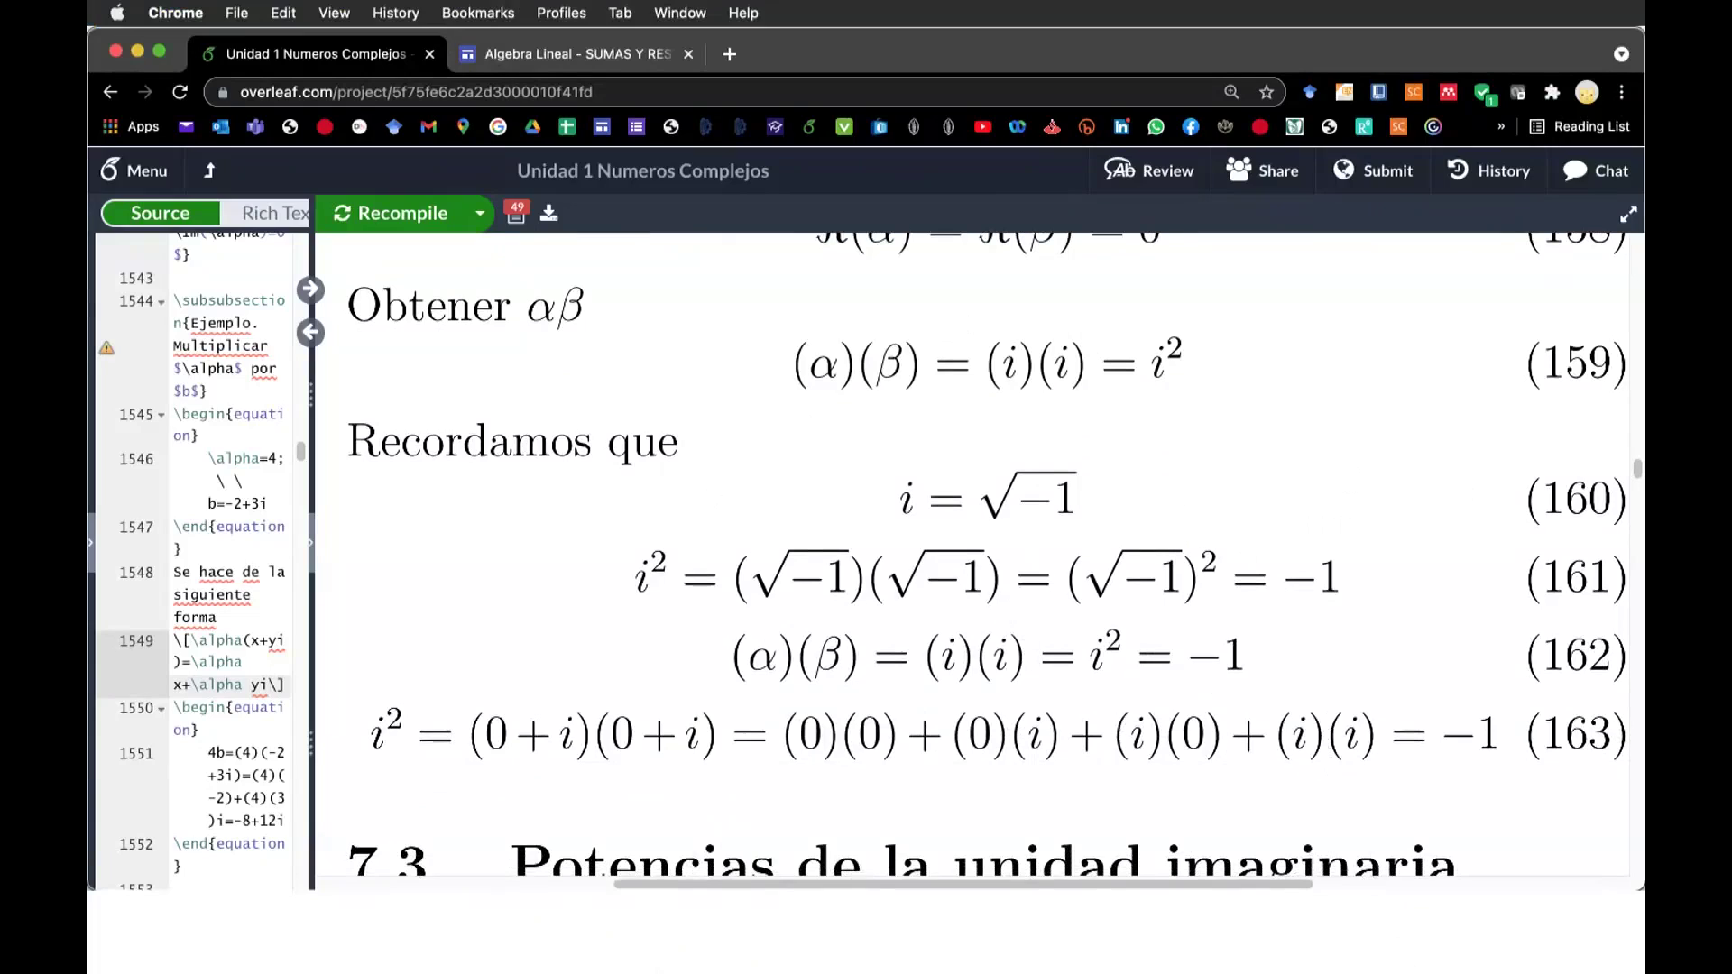
scroll(970, 553, "down", 5)
scroll(971, 553, "up", 2)
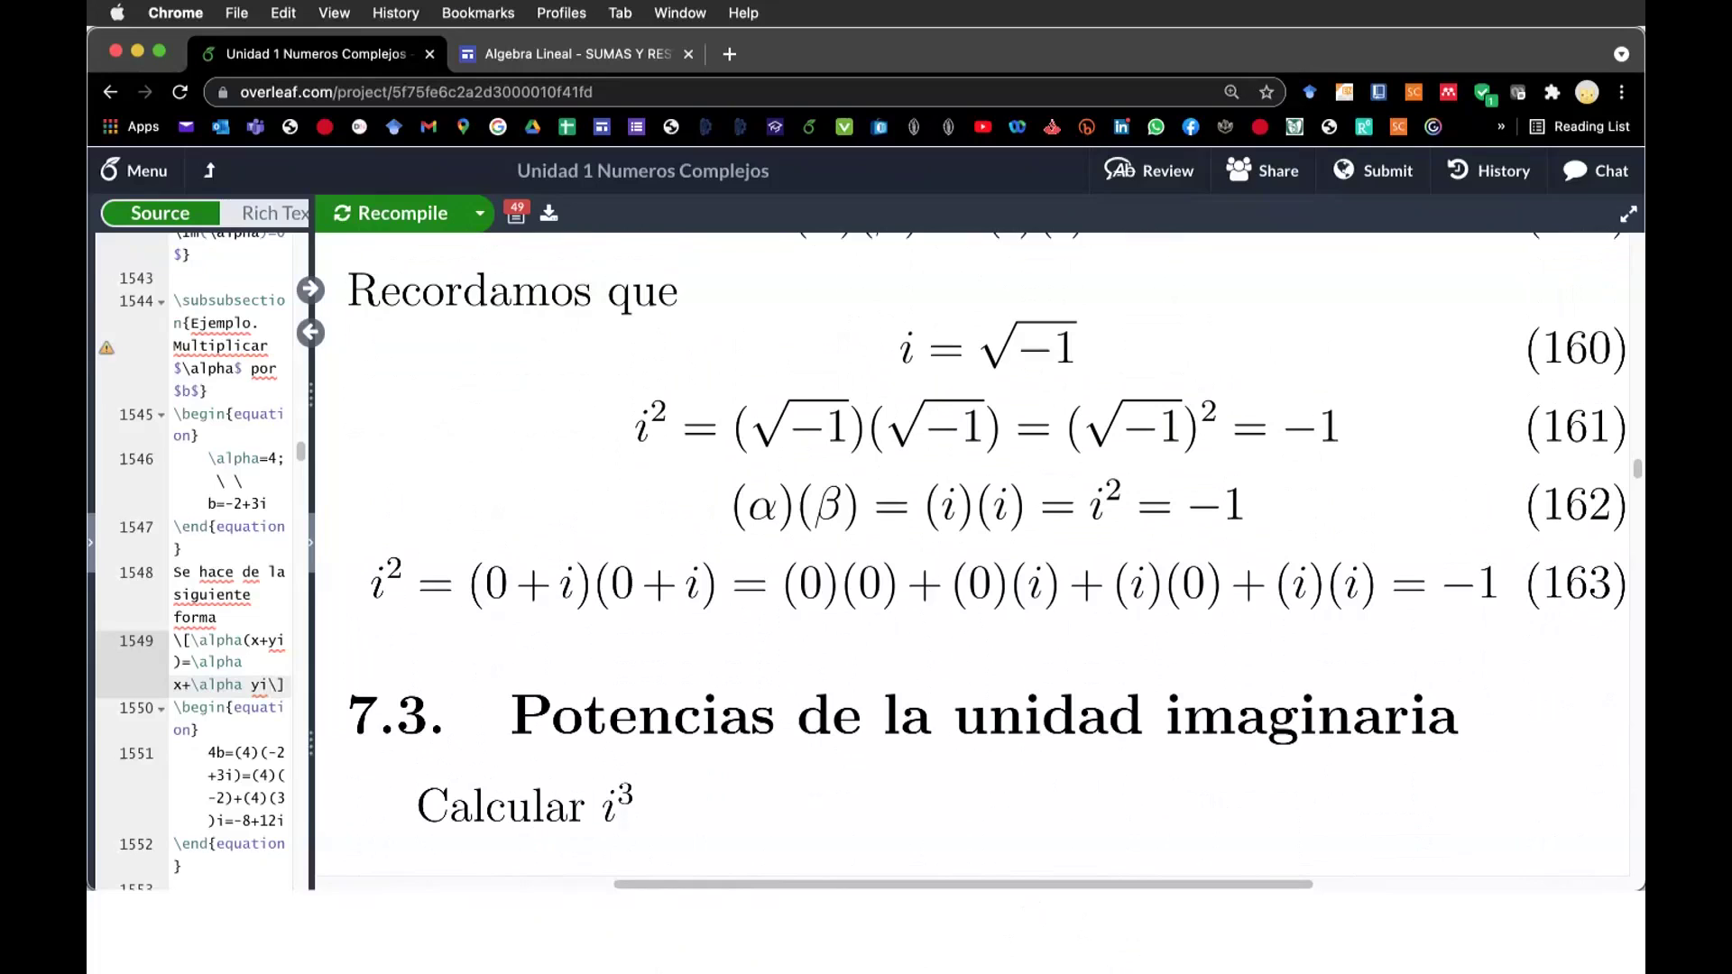
scroll(986, 550, "down", 2)
scroll(986, 550, "down", 1)
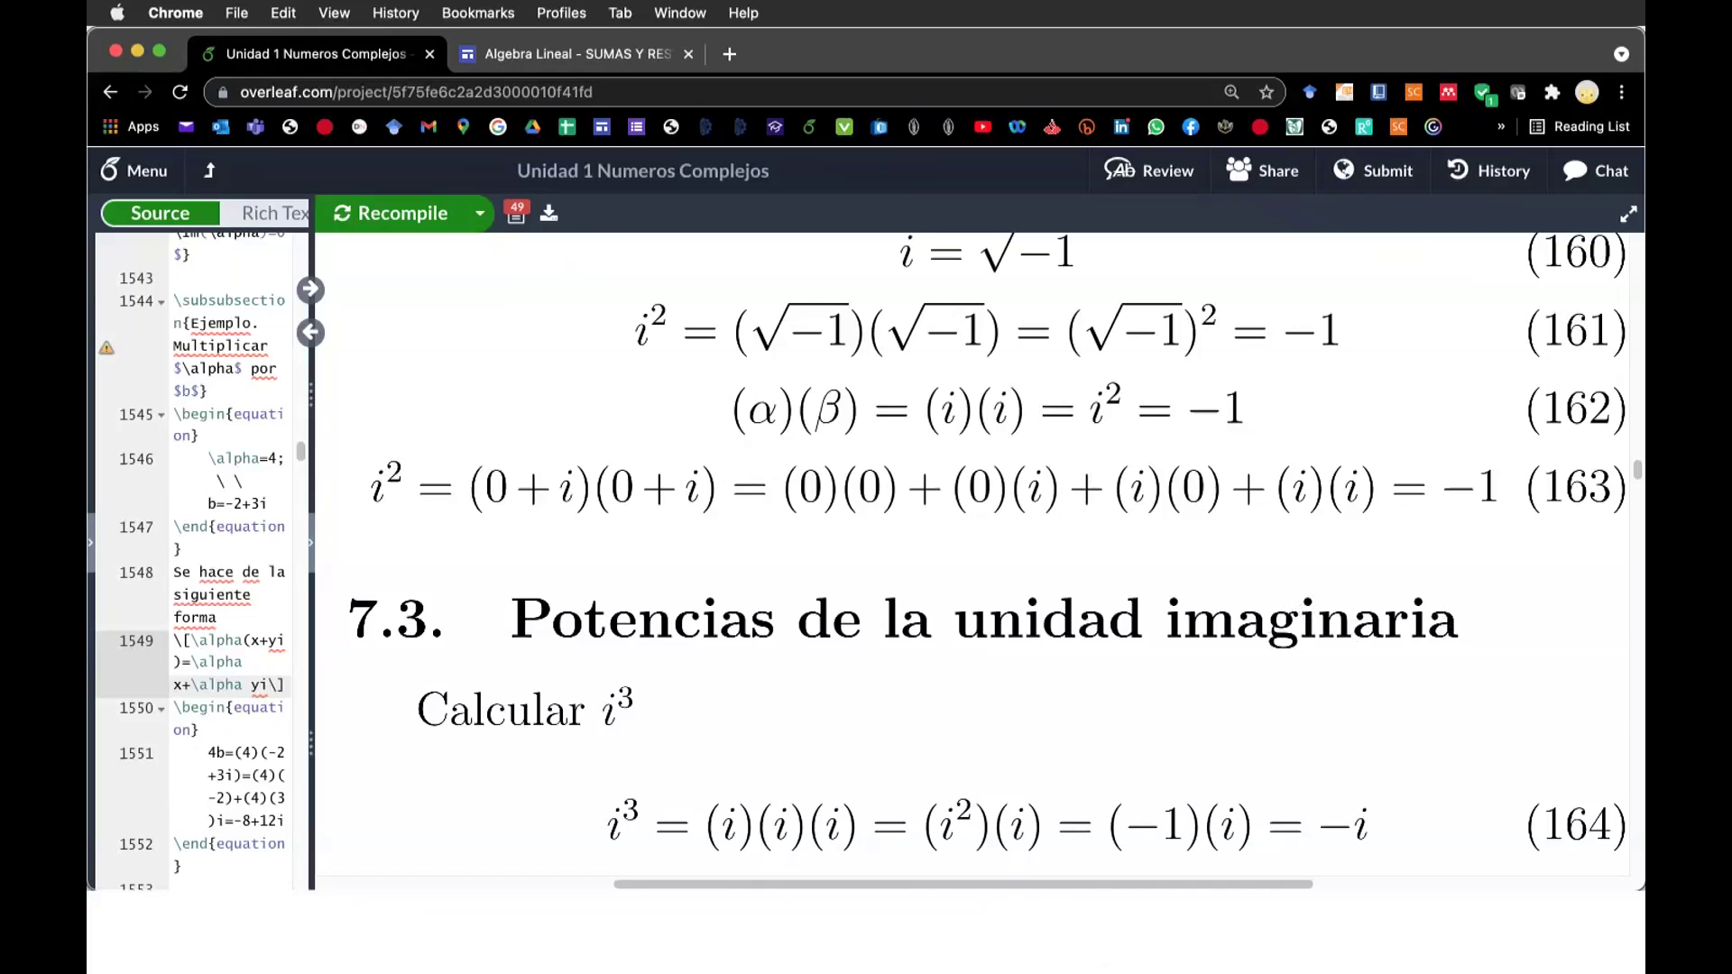
- Switch over to Excel, then come back to the Overleaf notes
key("super+Tab")
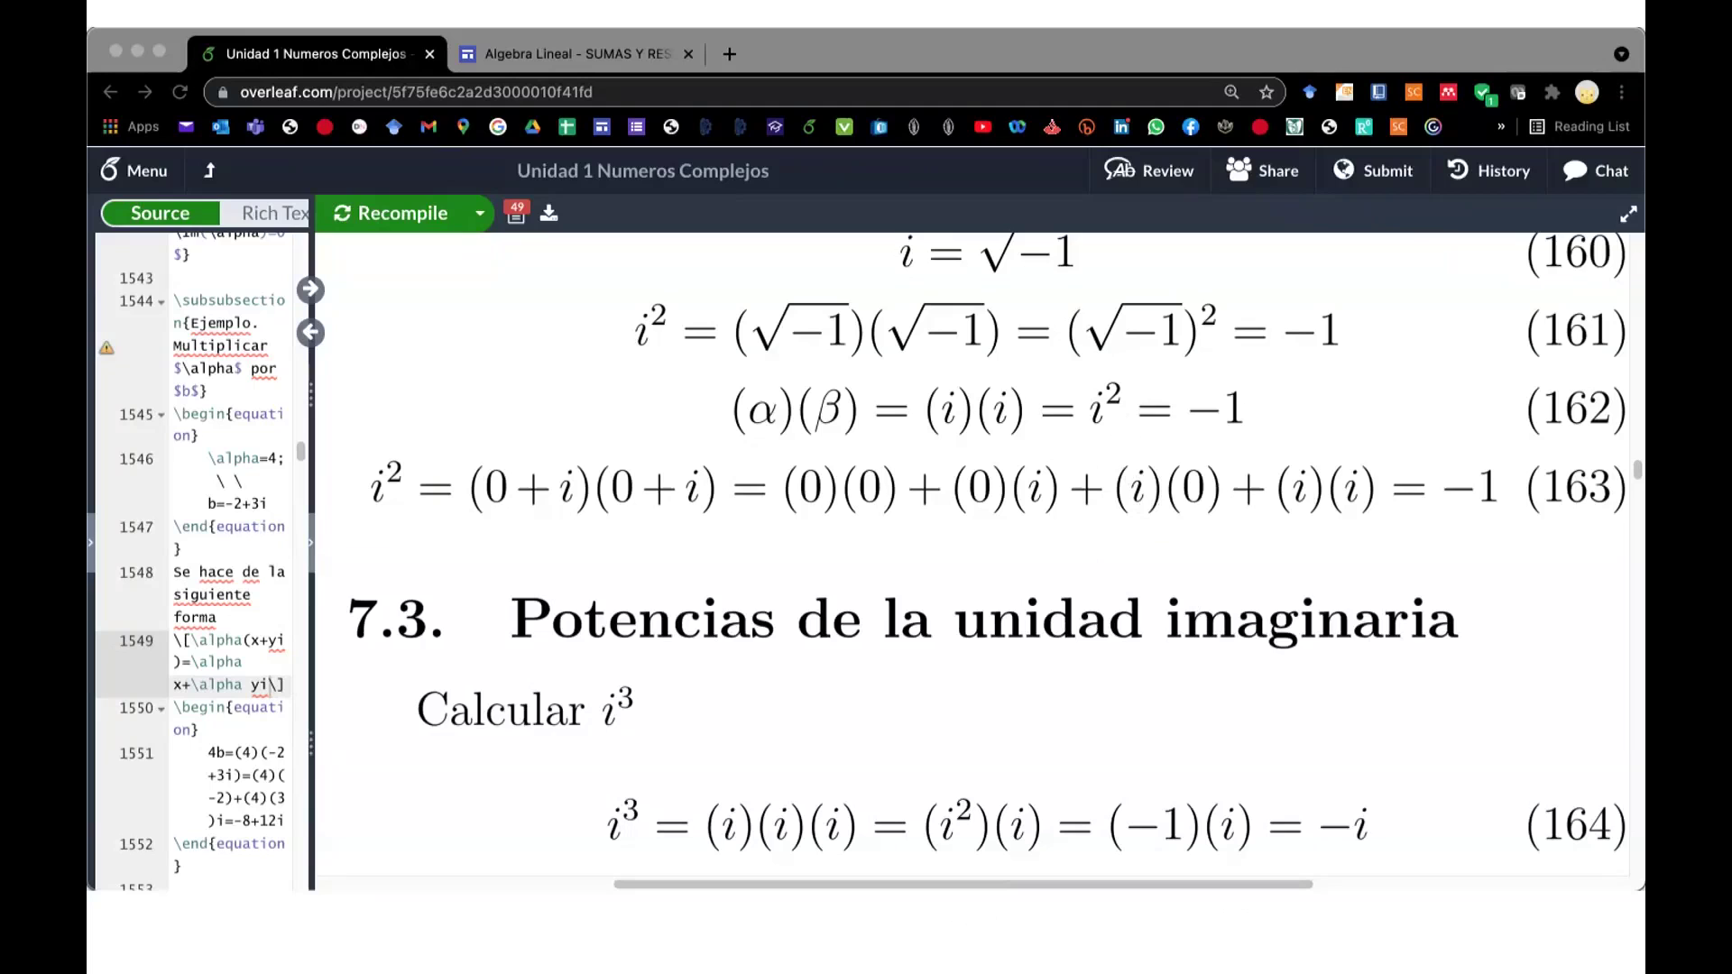
left_click(270, 686)
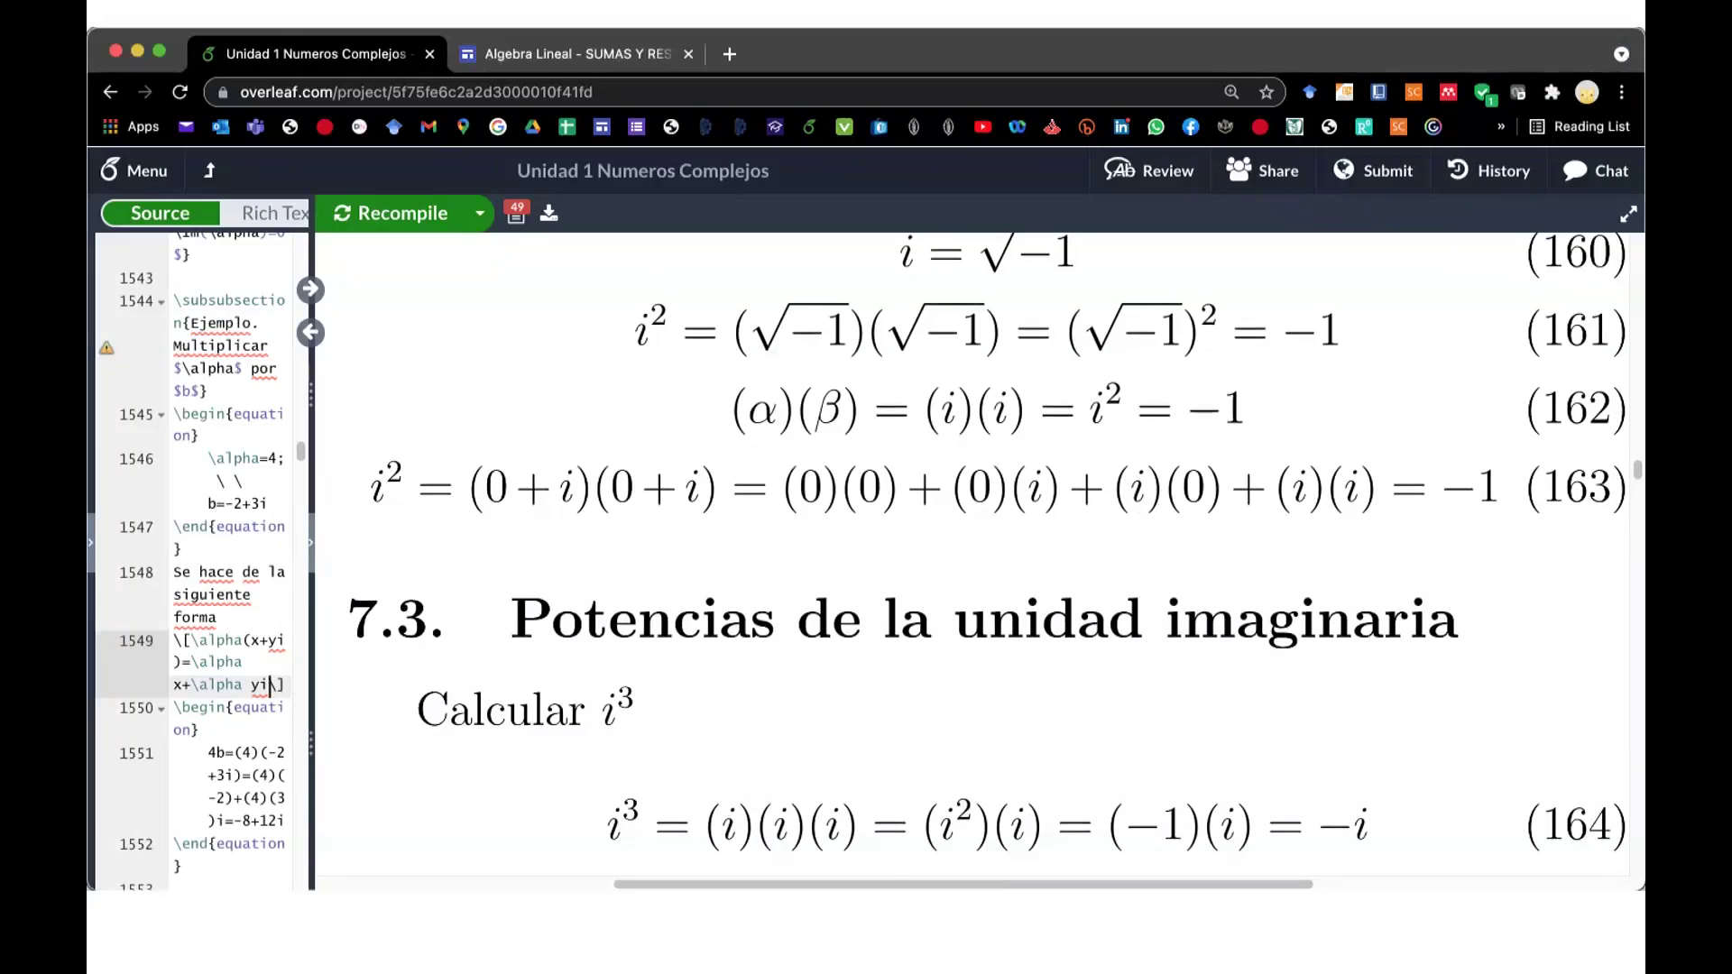
scroll(979, 555, "down", 1)
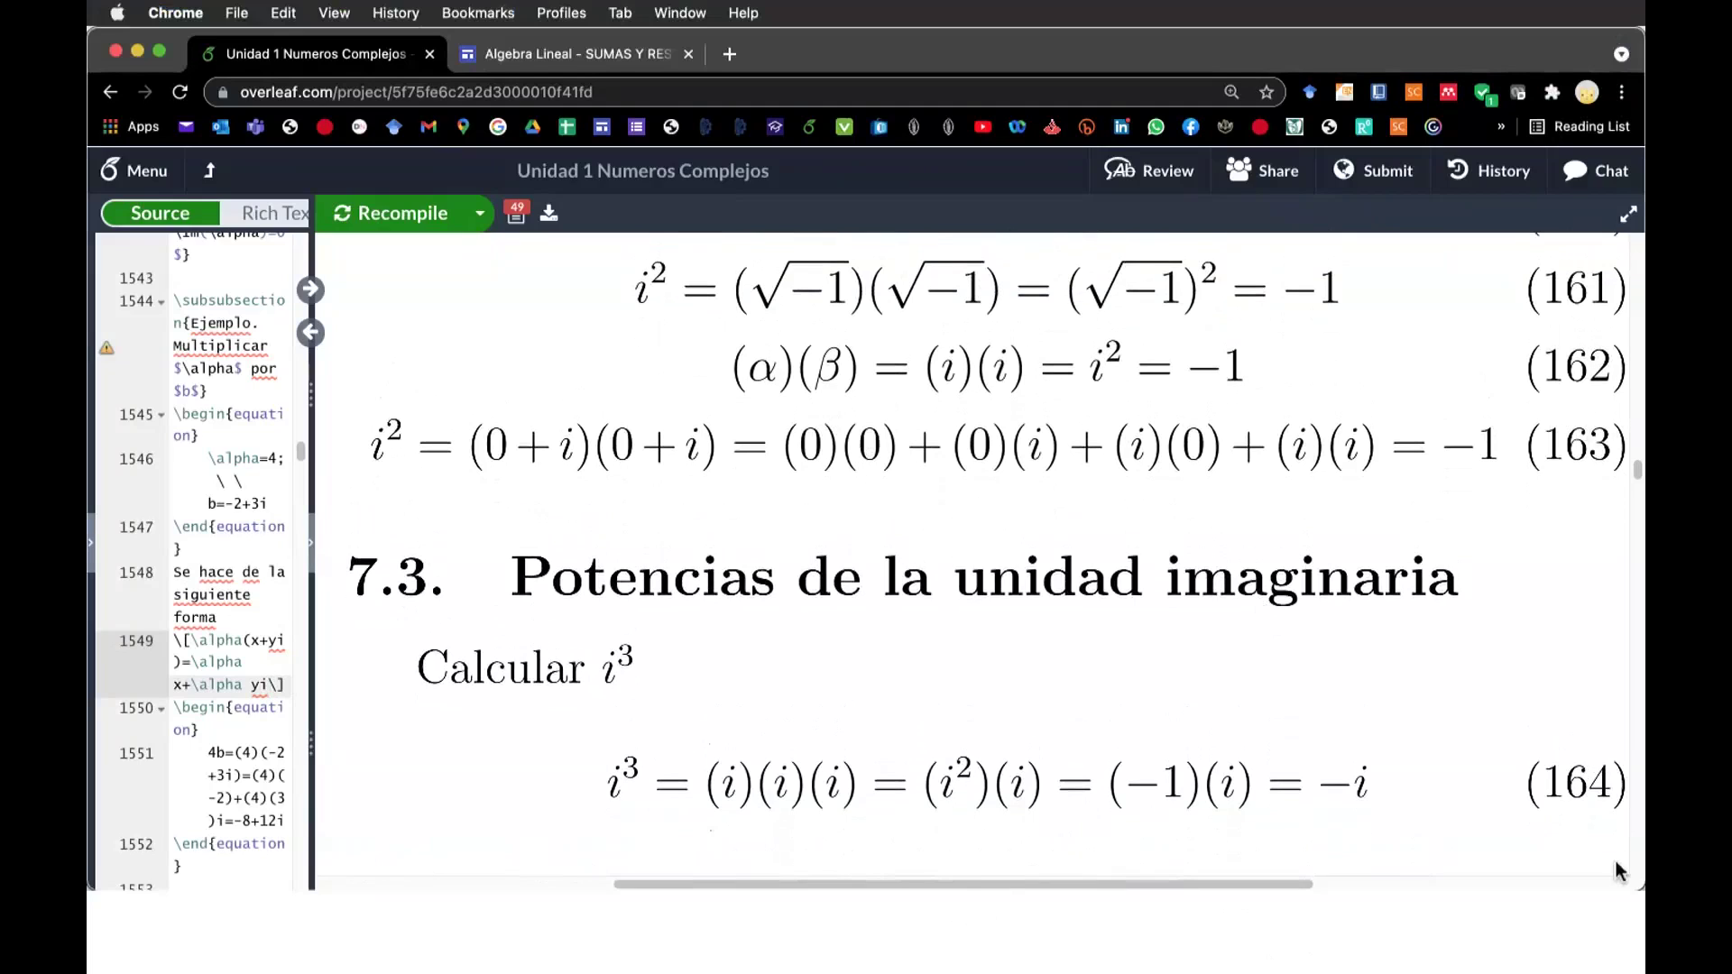
- Highlight equation (165), i⁴ = (−1)(−1) = 1, then scroll to page 28's bottom
scroll(1558, 882, "down", 5)
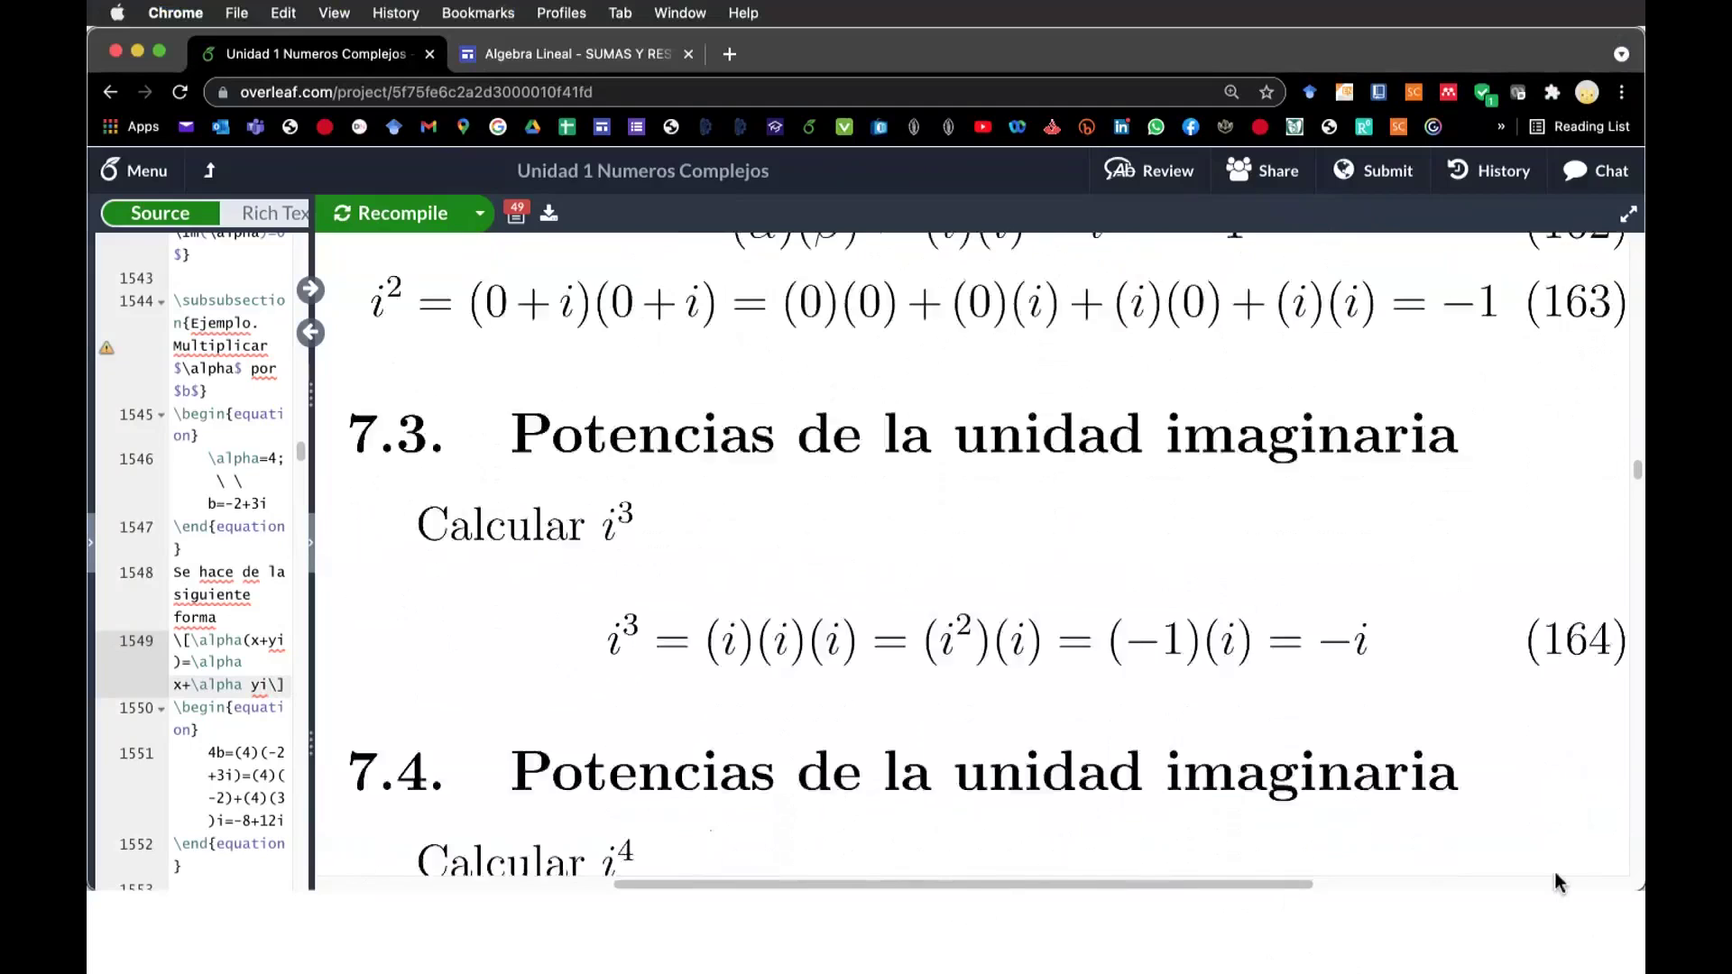
scroll(1559, 883, "up", 1)
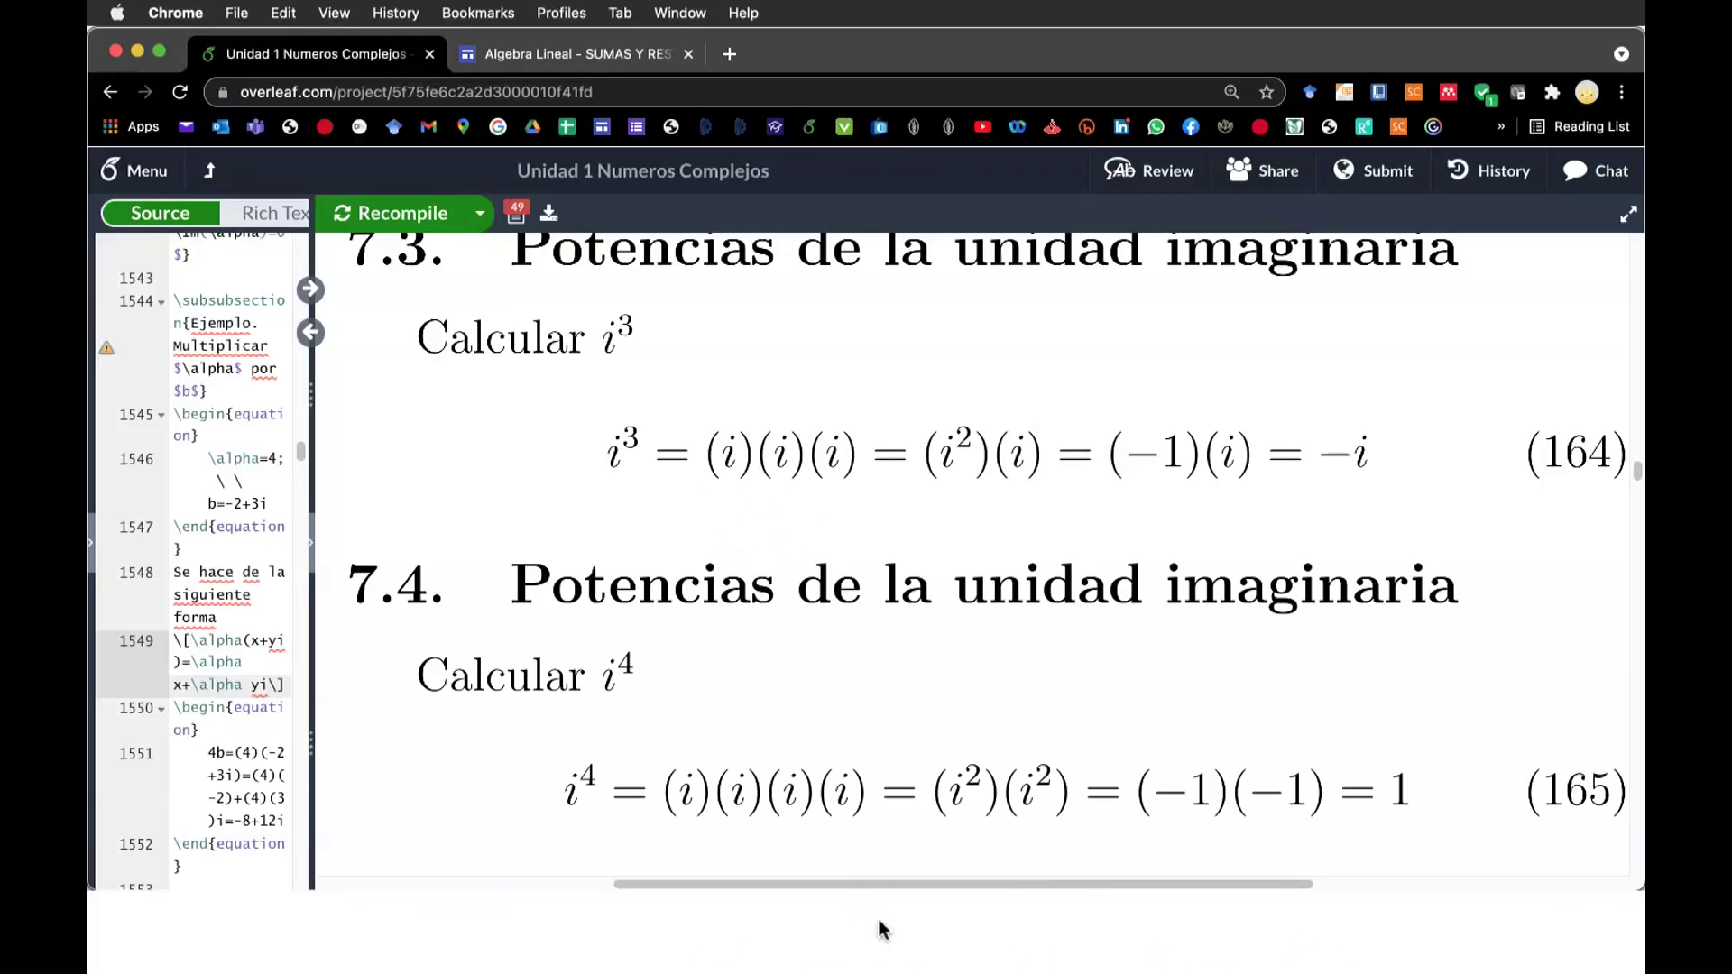
left_click_drag(678, 794, 793, 793)
scroll(988, 523, "down", 1)
scroll(988, 523, "down", 1)
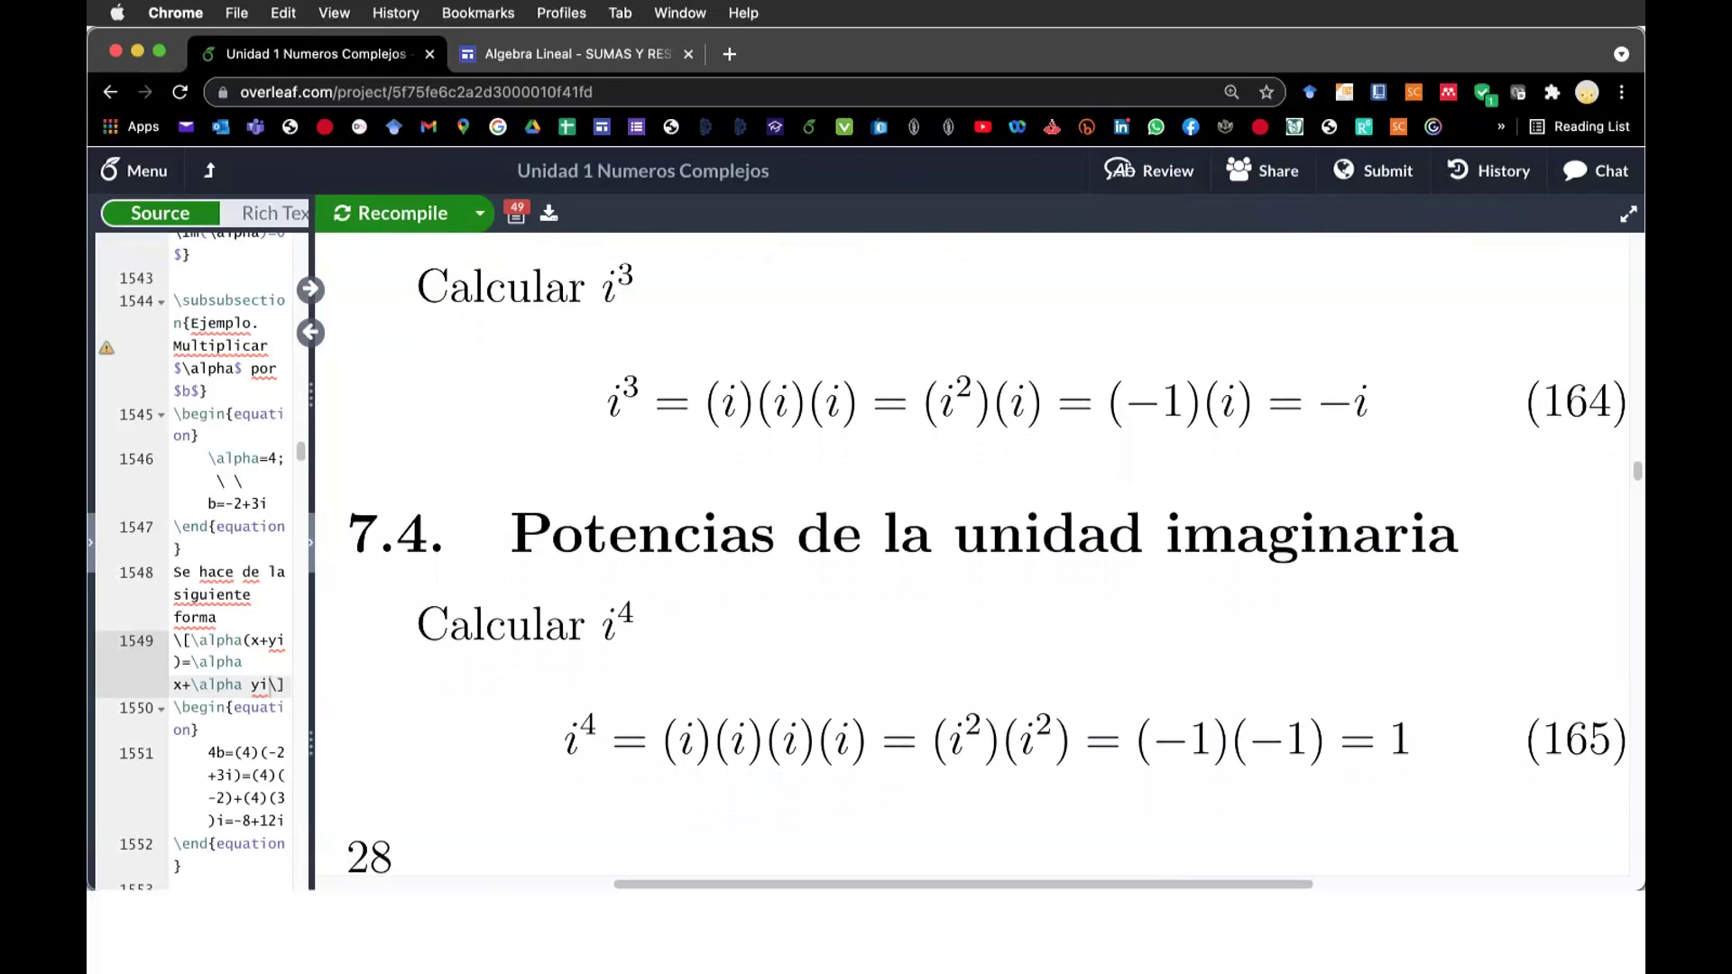
- Scroll to the next page's section 7.5, computing i¹⁰ = −1 in equation (166)
scroll(987, 524, "down", 4)
scroll(988, 523, "down", 5)
scroll(988, 523, "down", 7)
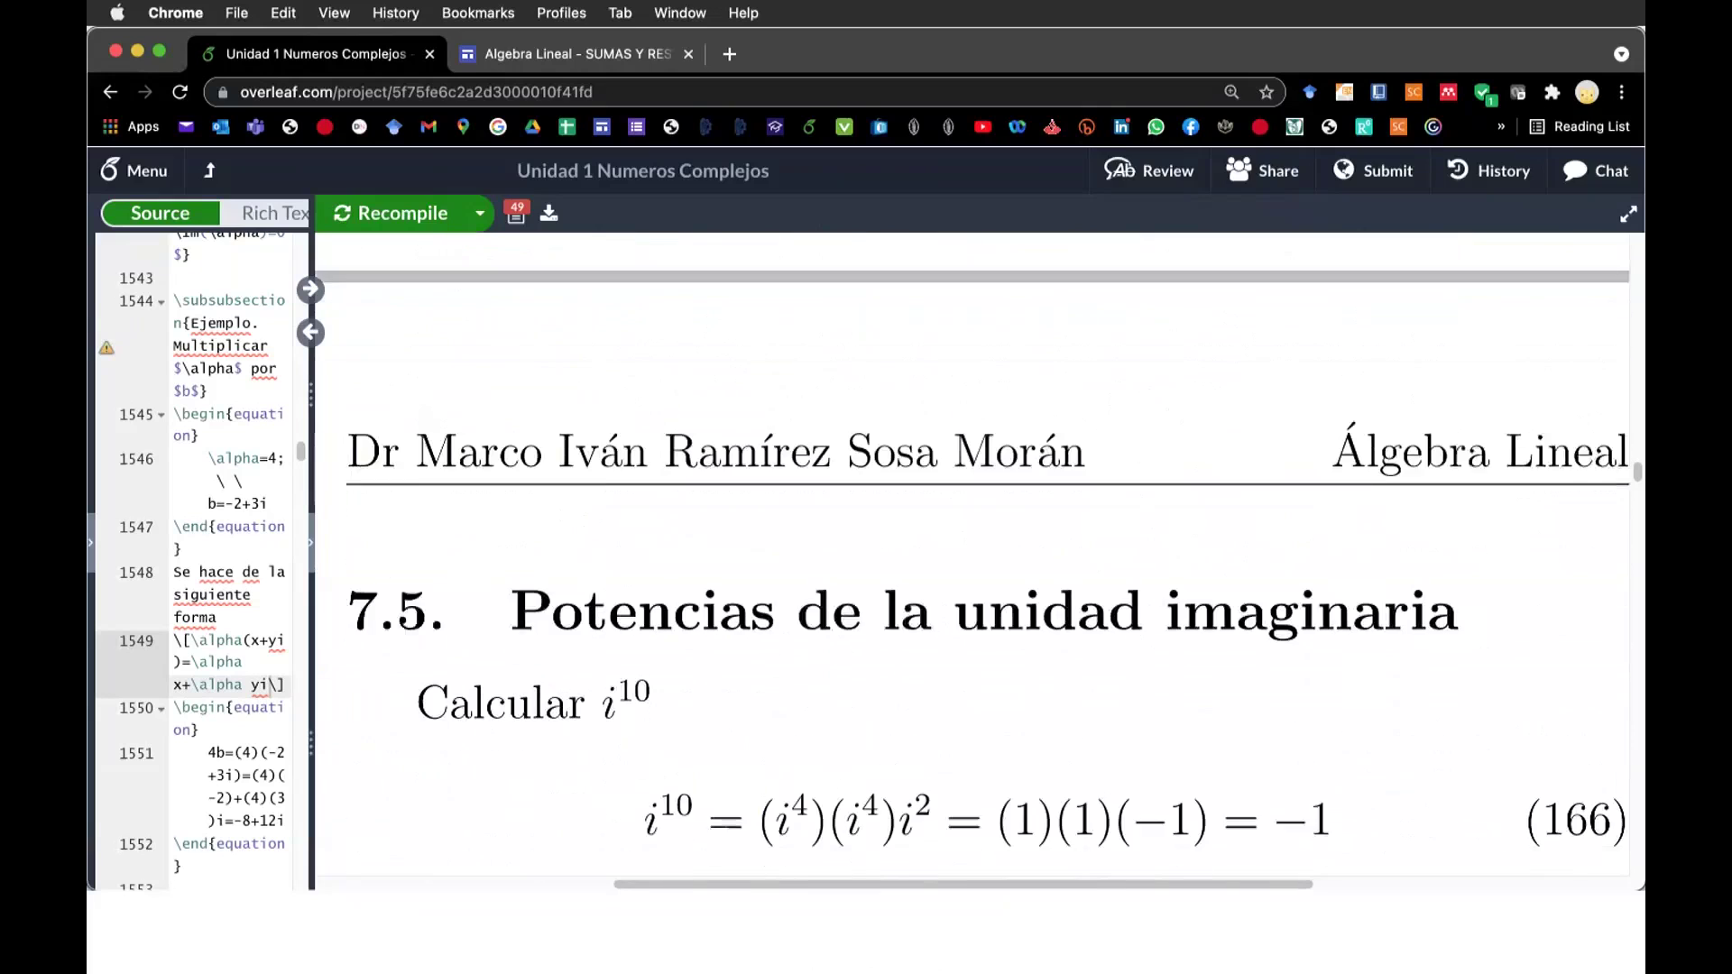
scroll(988, 524, "down", 1)
scroll(917, 818, "up", 1)
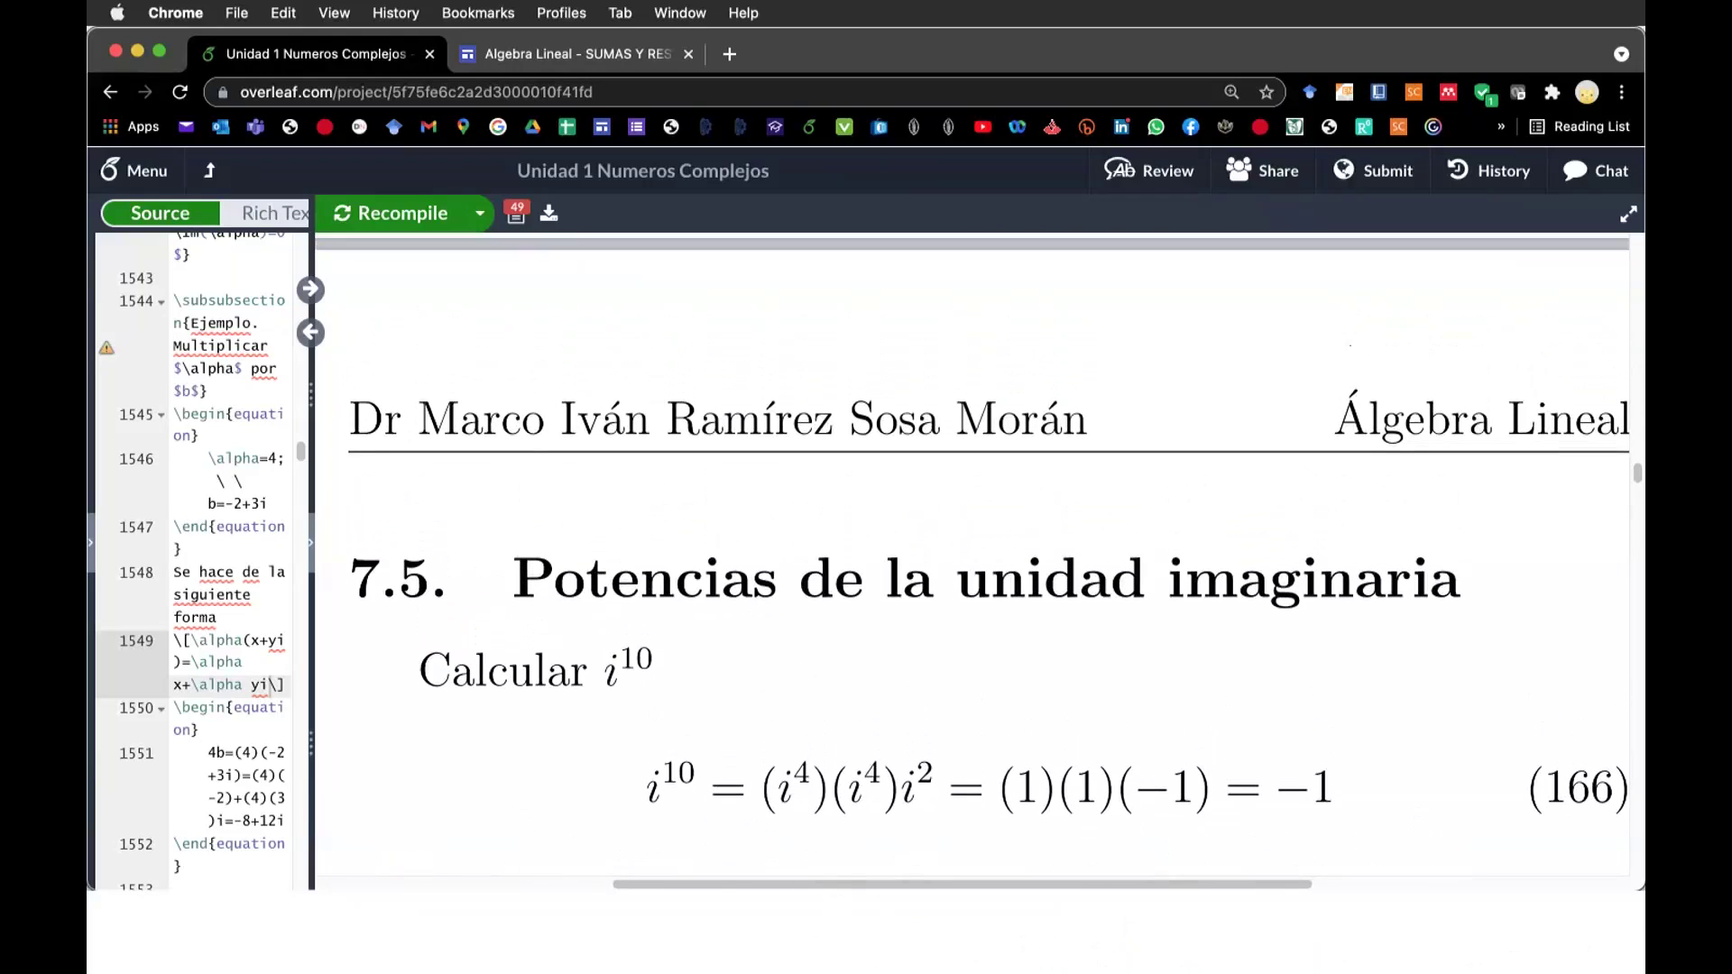
- Below the i^10 equation, add 'Lo importante es el residuo de la división de 10 entre 4'
double_click(916, 787)
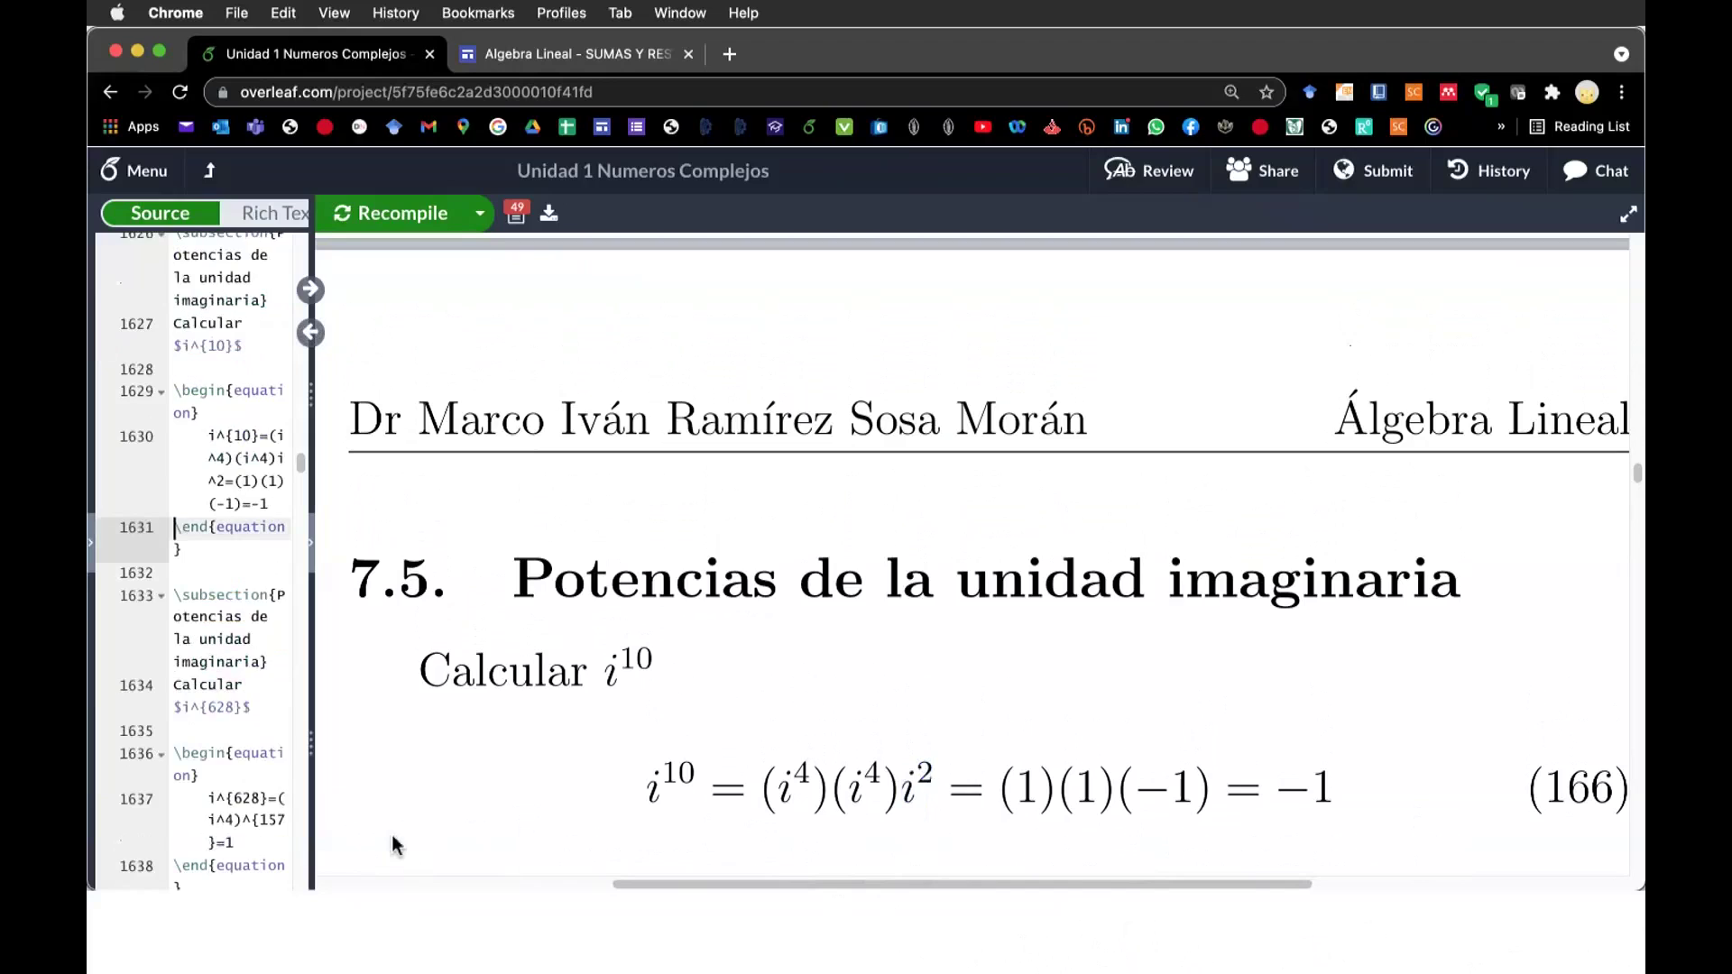
key("Return")
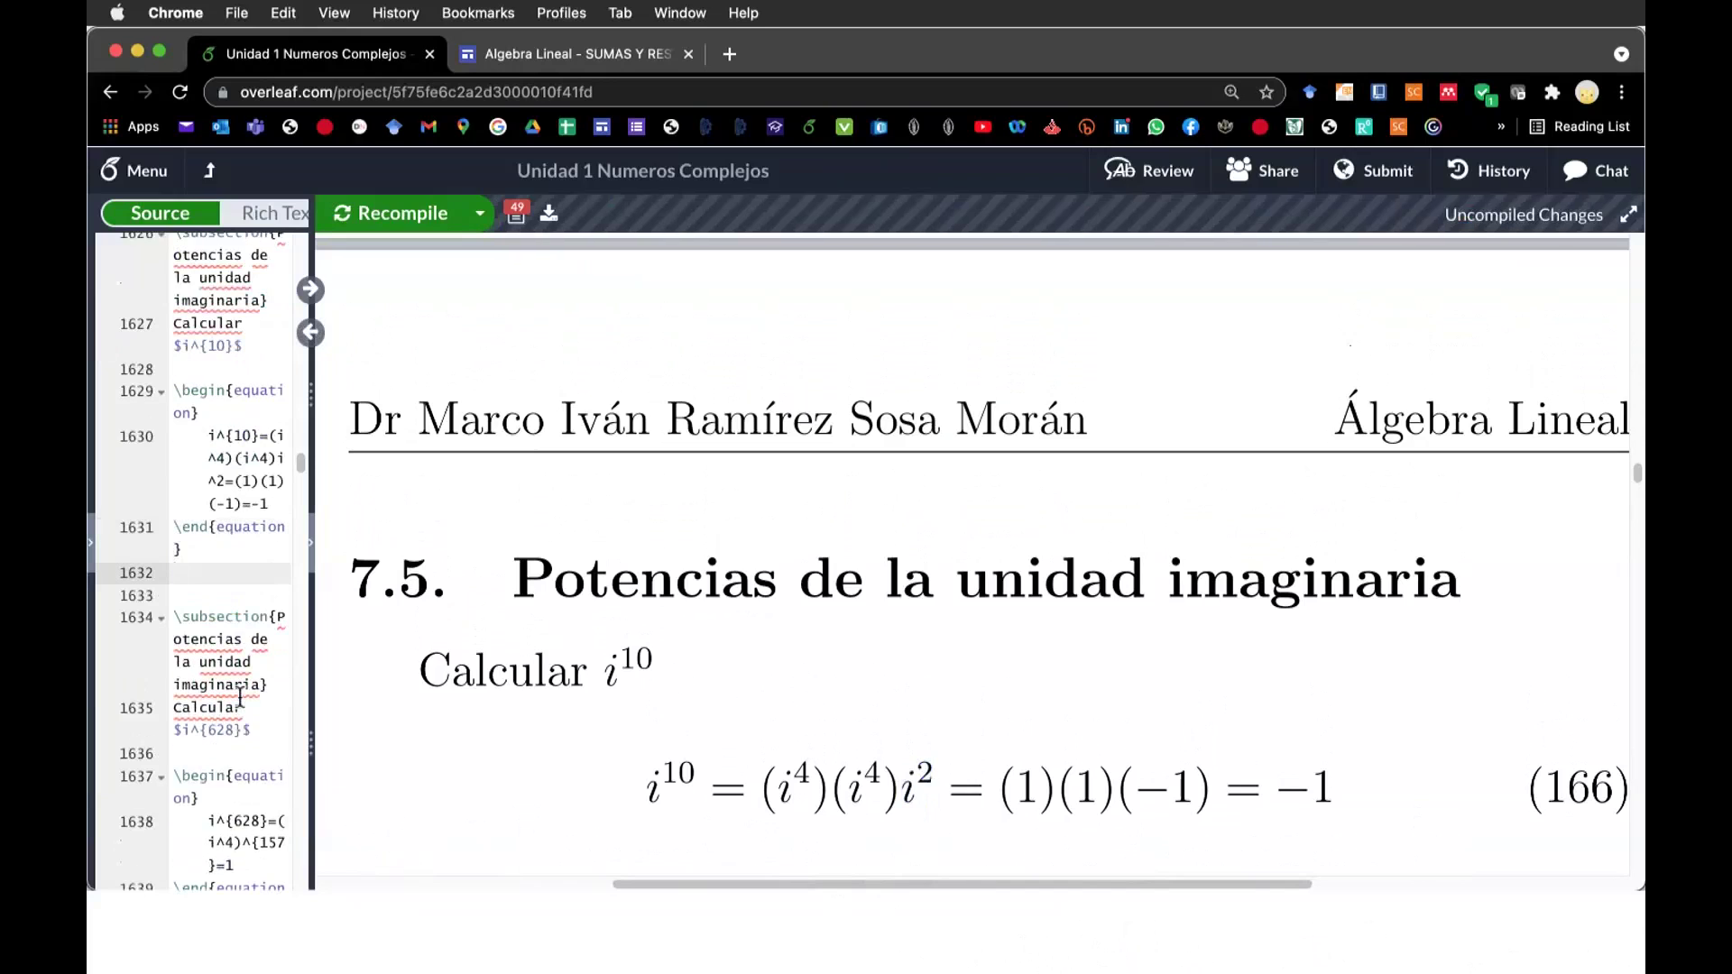
type("Lo importan")
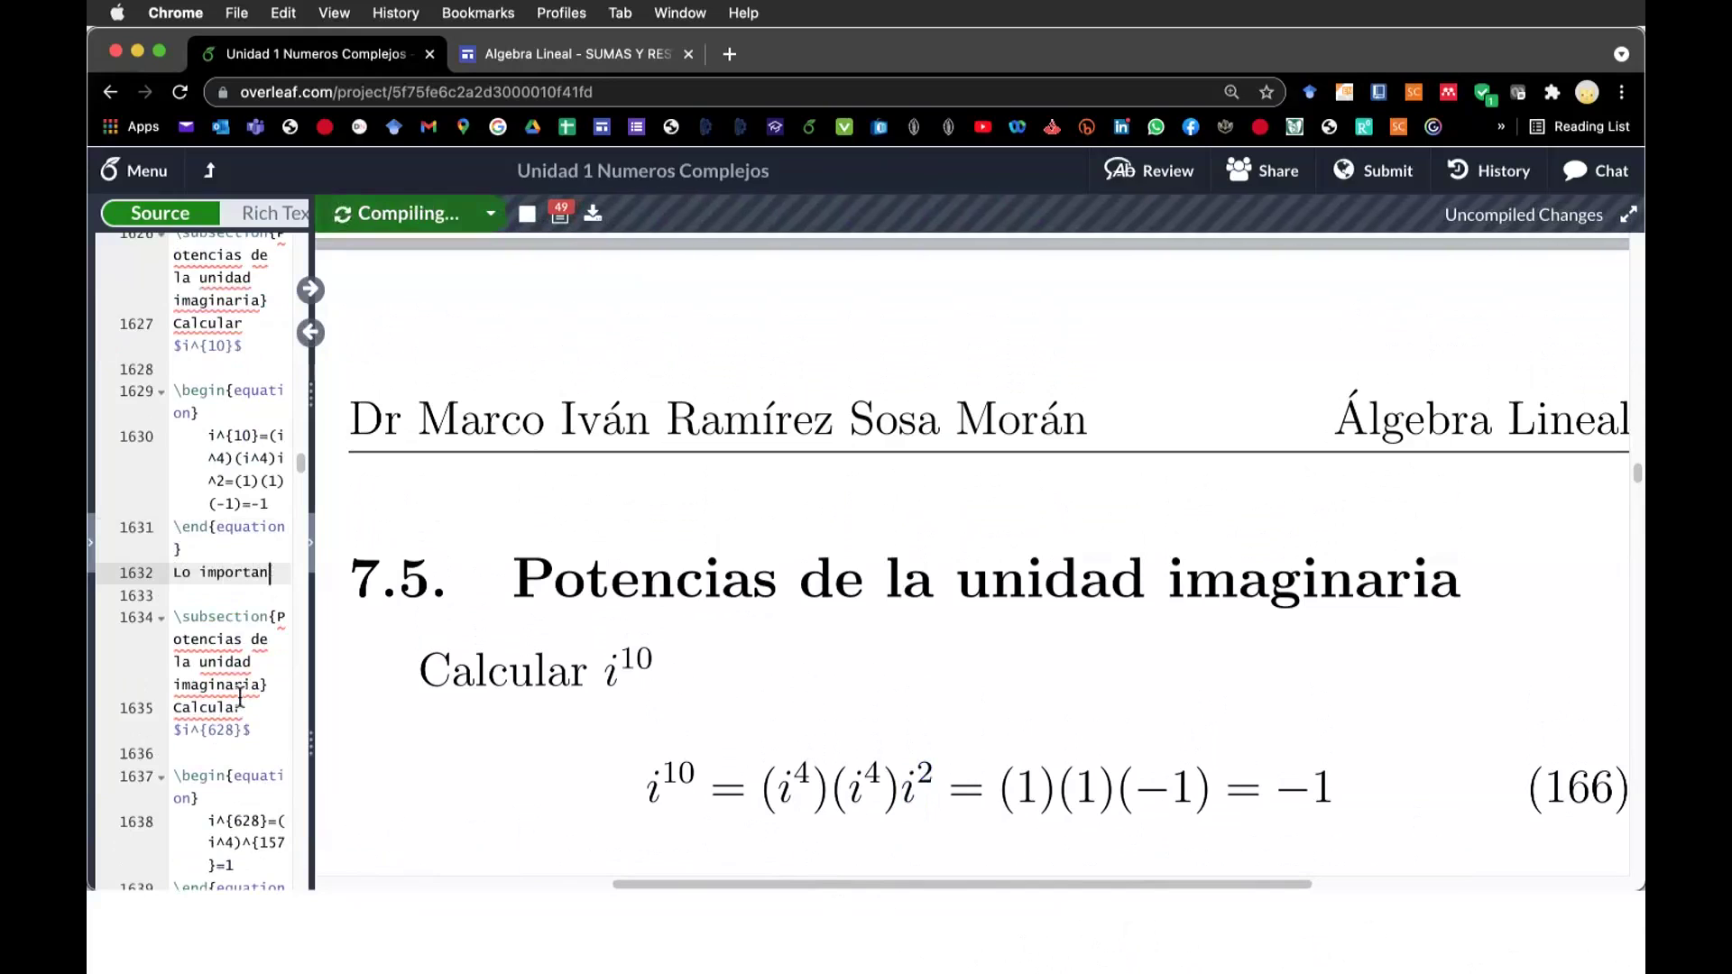
type("te es el re")
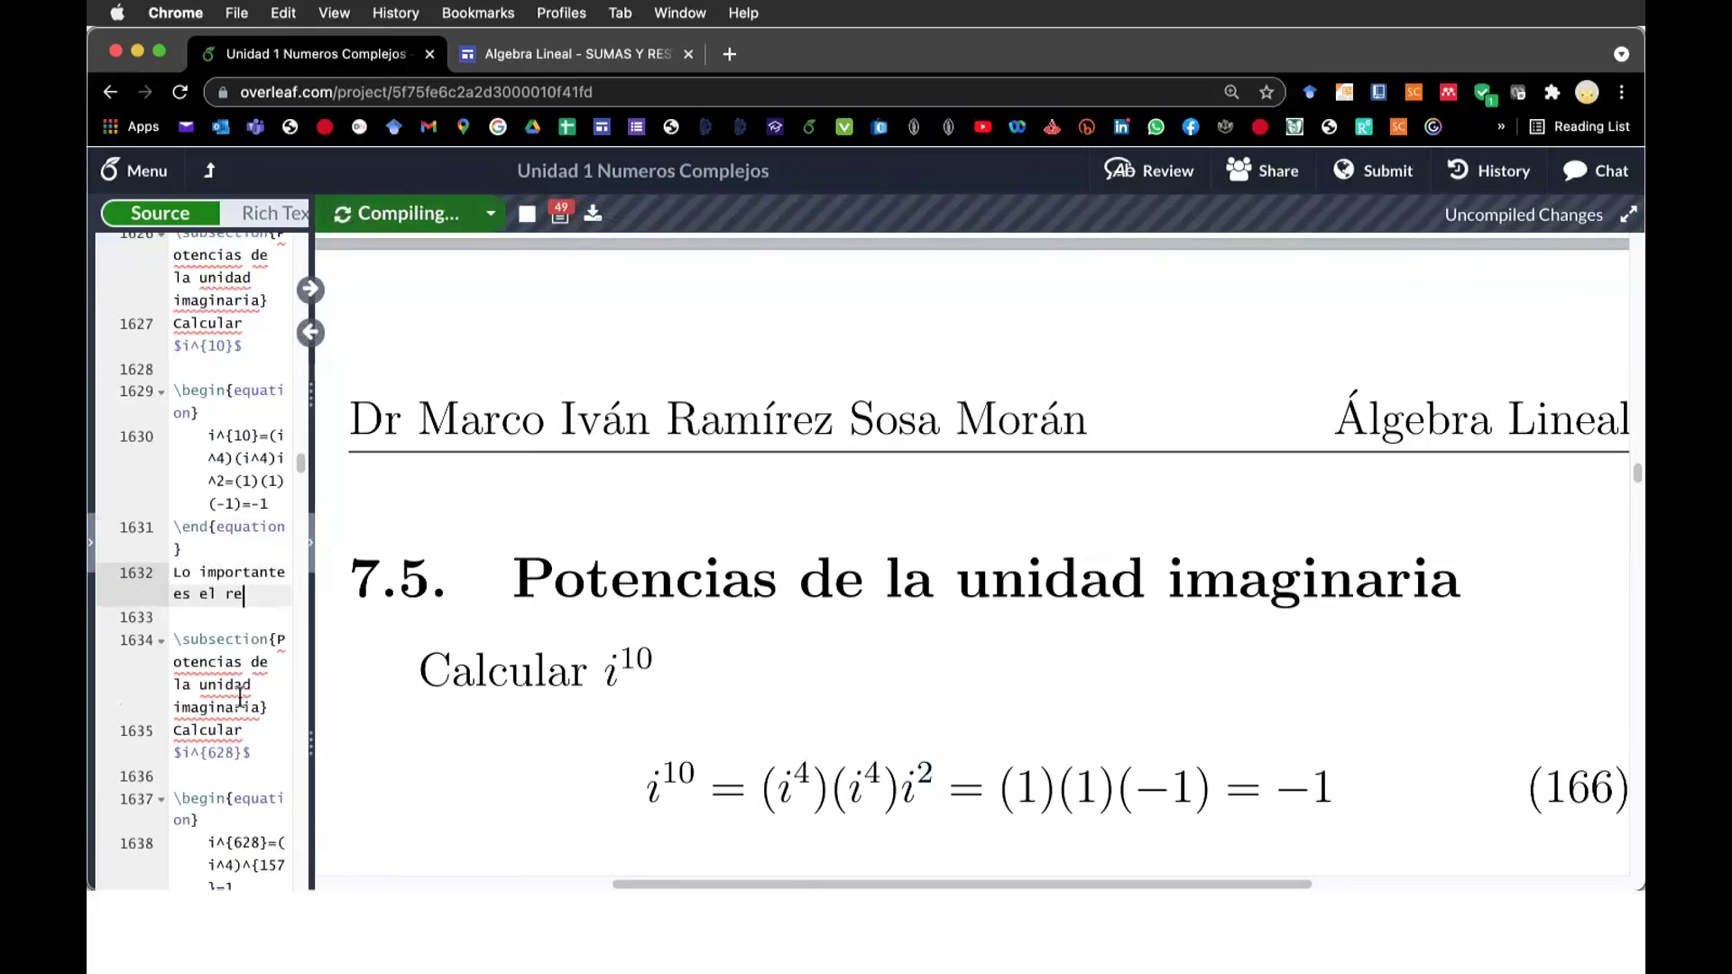
type("siduo ")
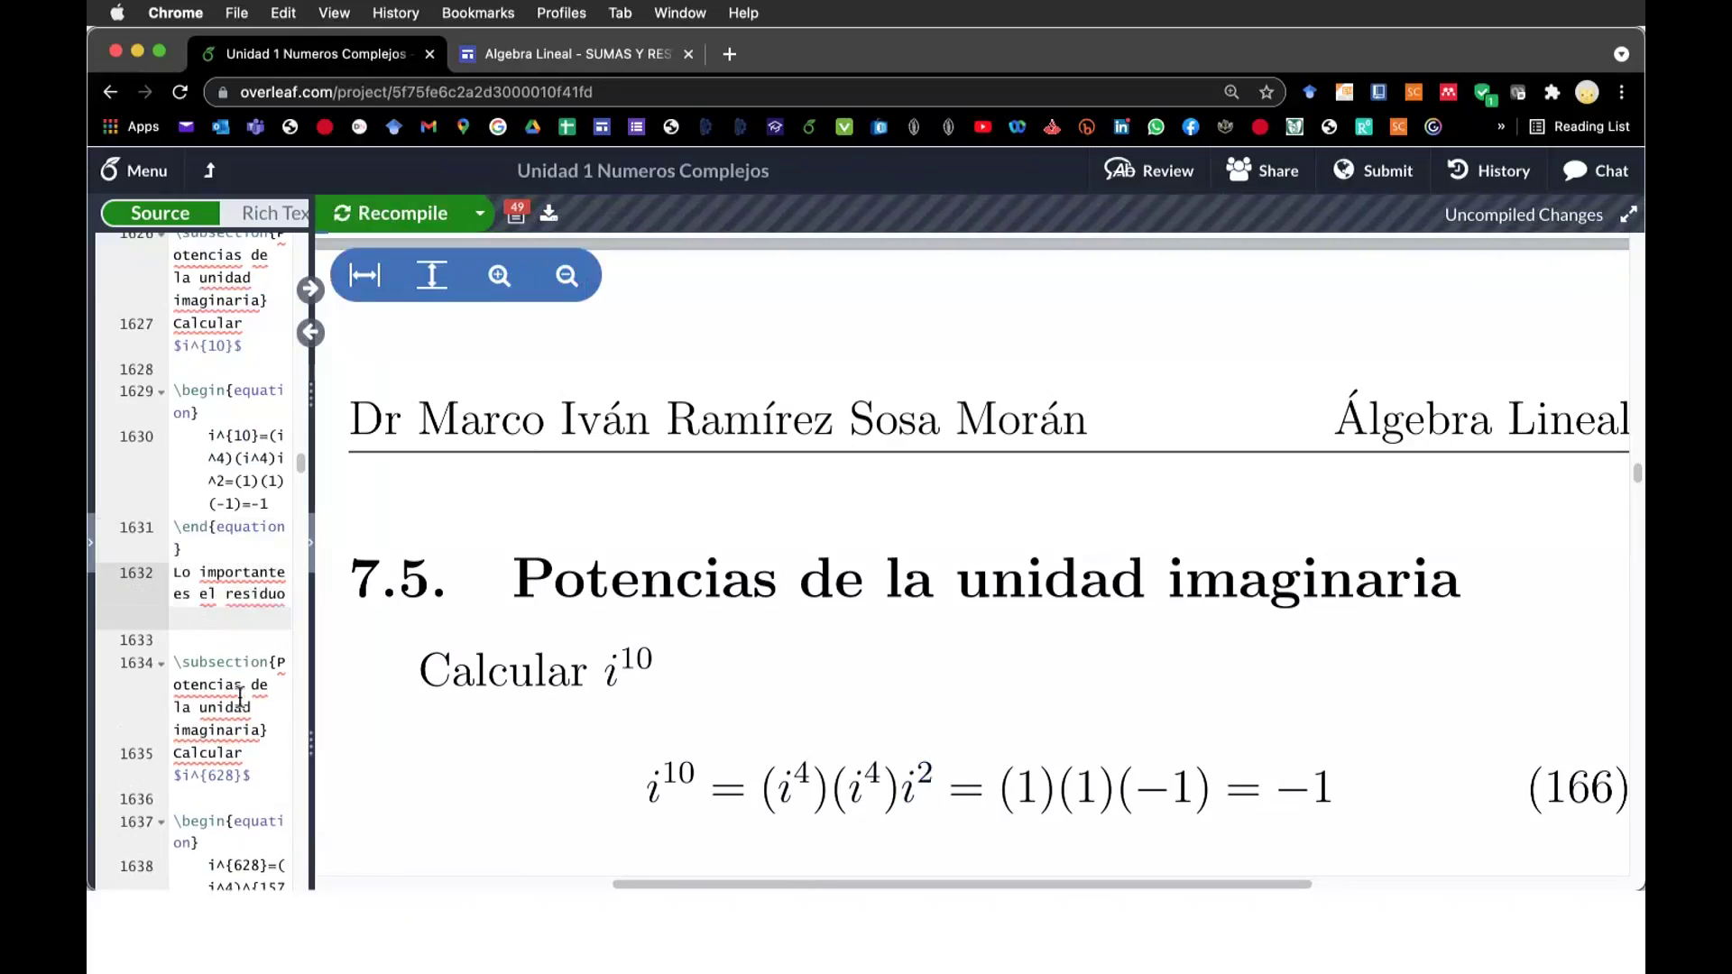
type("de ")
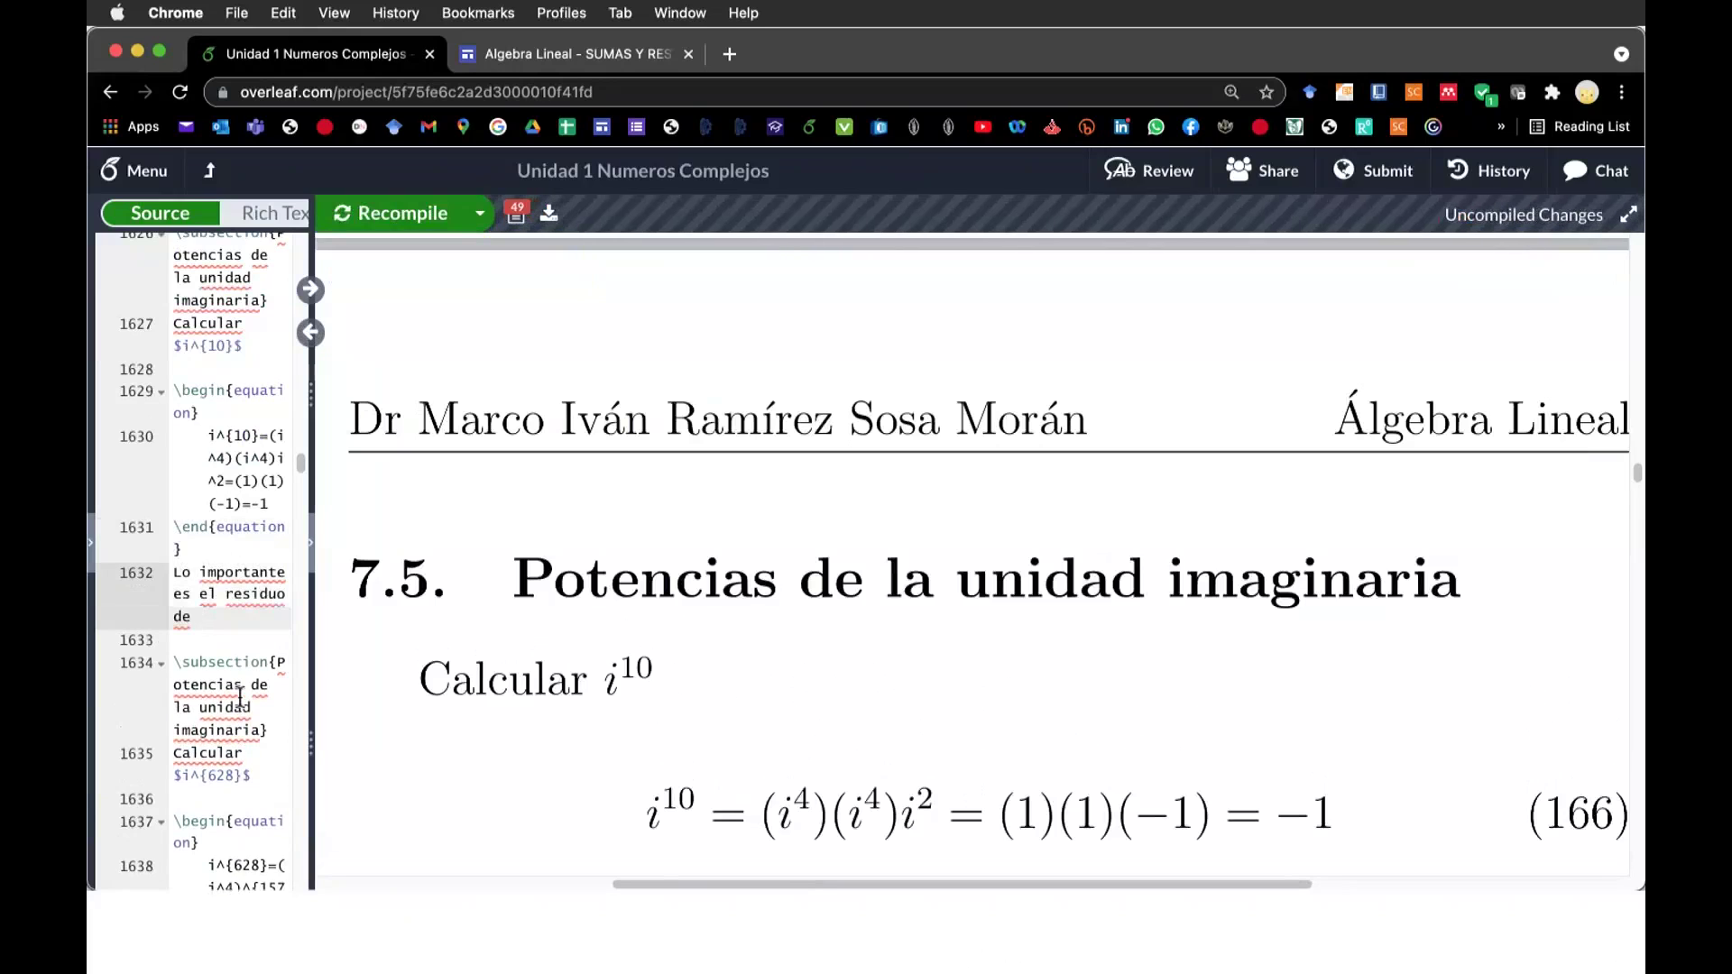
type("la división de")
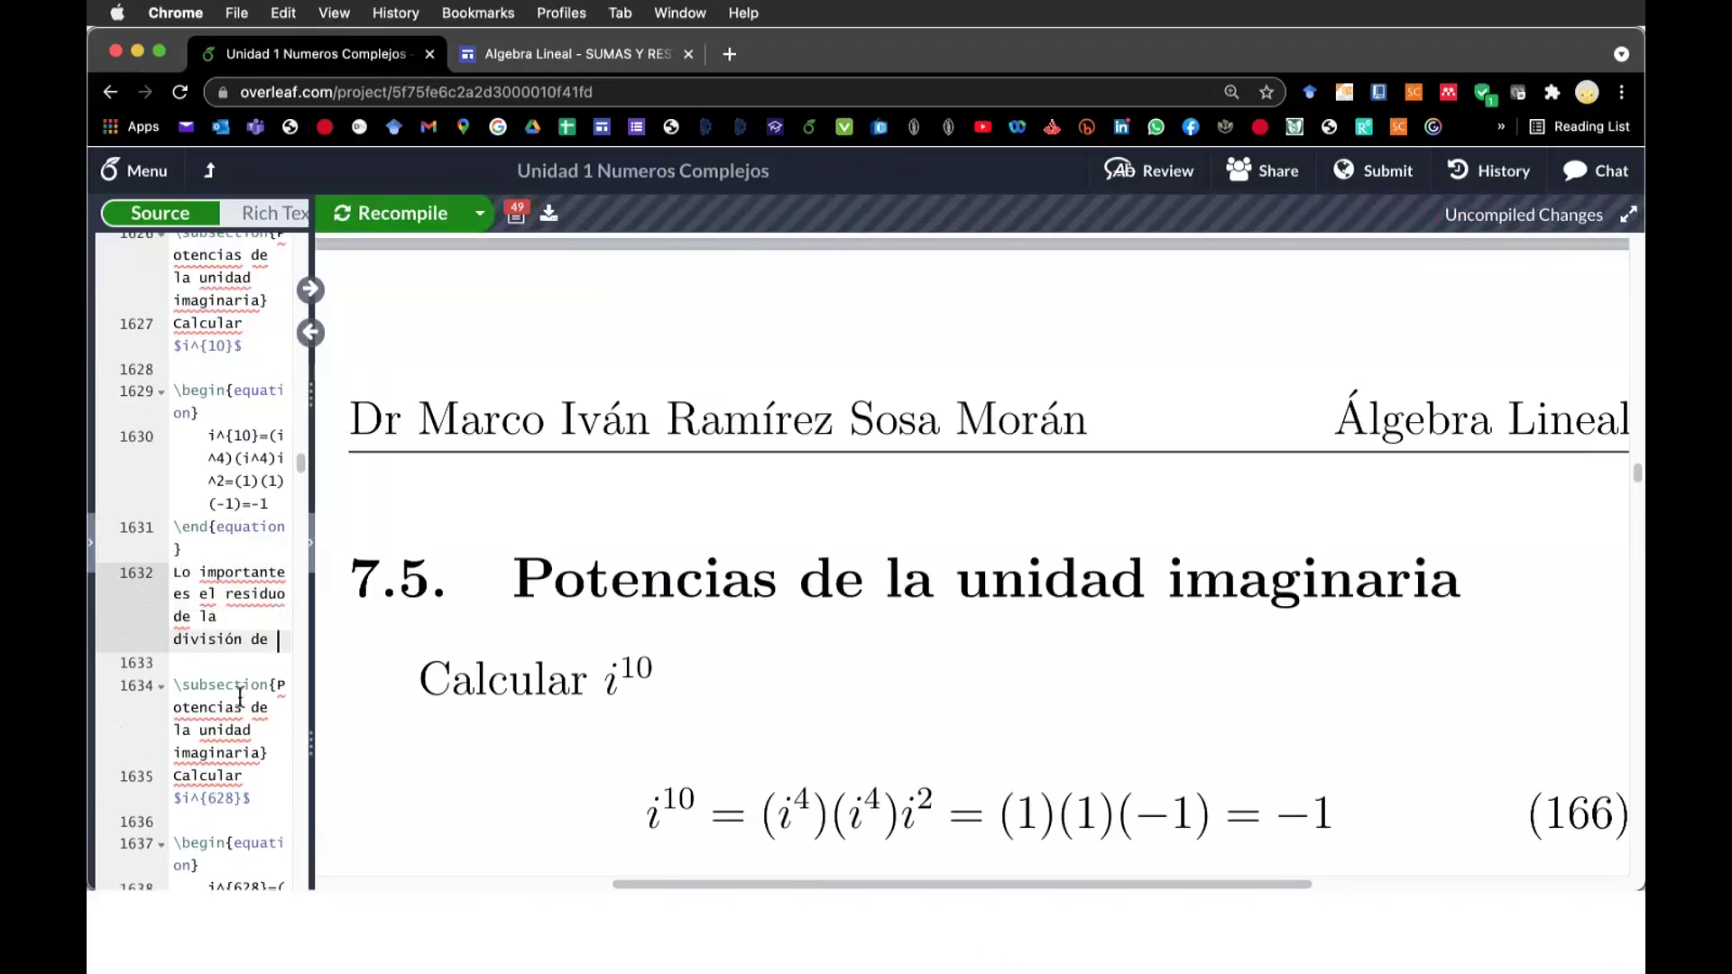
type(" 10 entre 4")
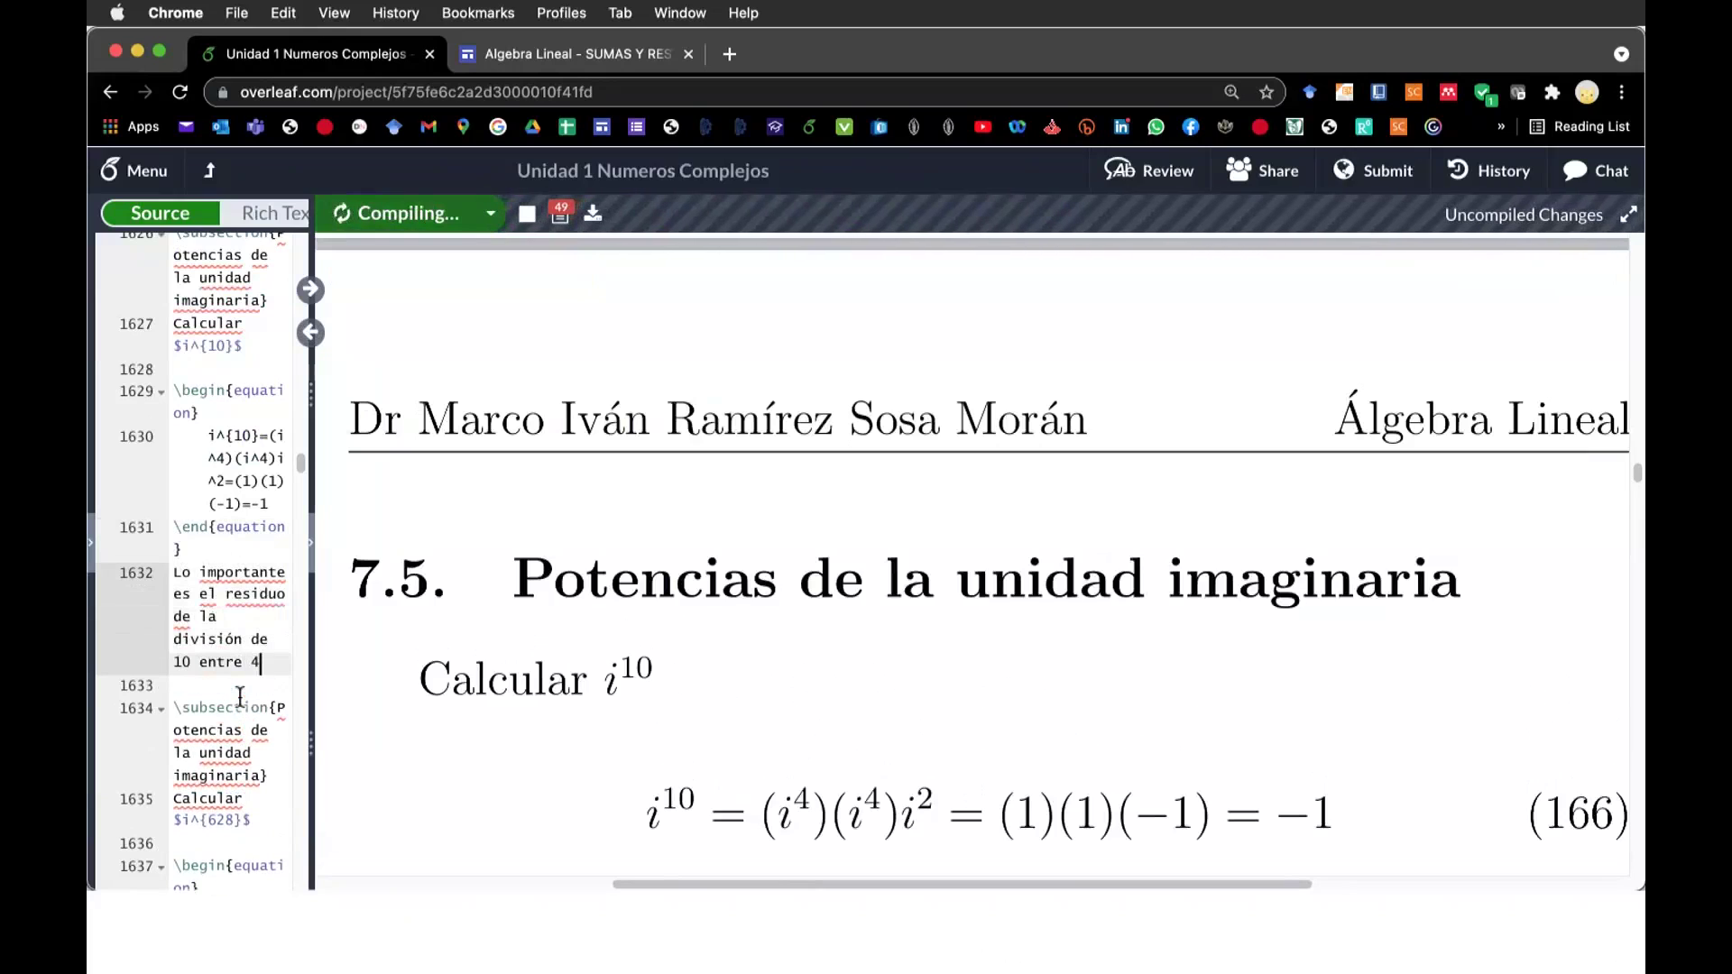
scroll(798, 804, "down", 2)
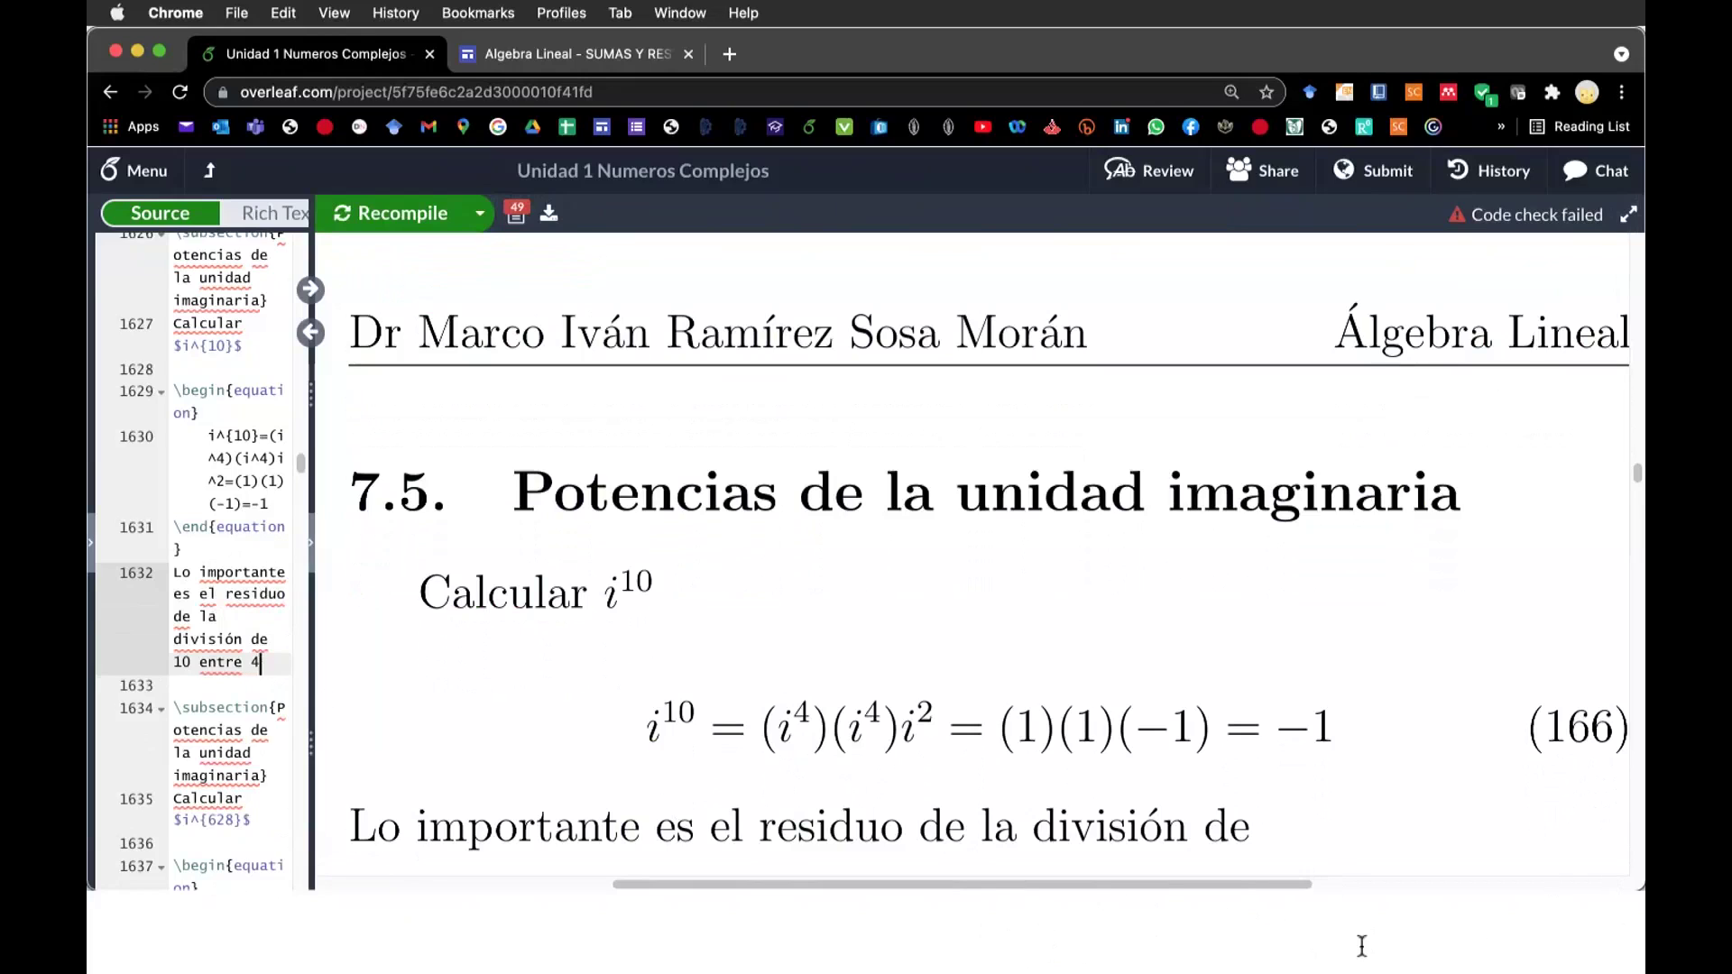
- Add a displayed equation \frac{10}{4}= below the remark and recompile
key("Return")
type("\\")
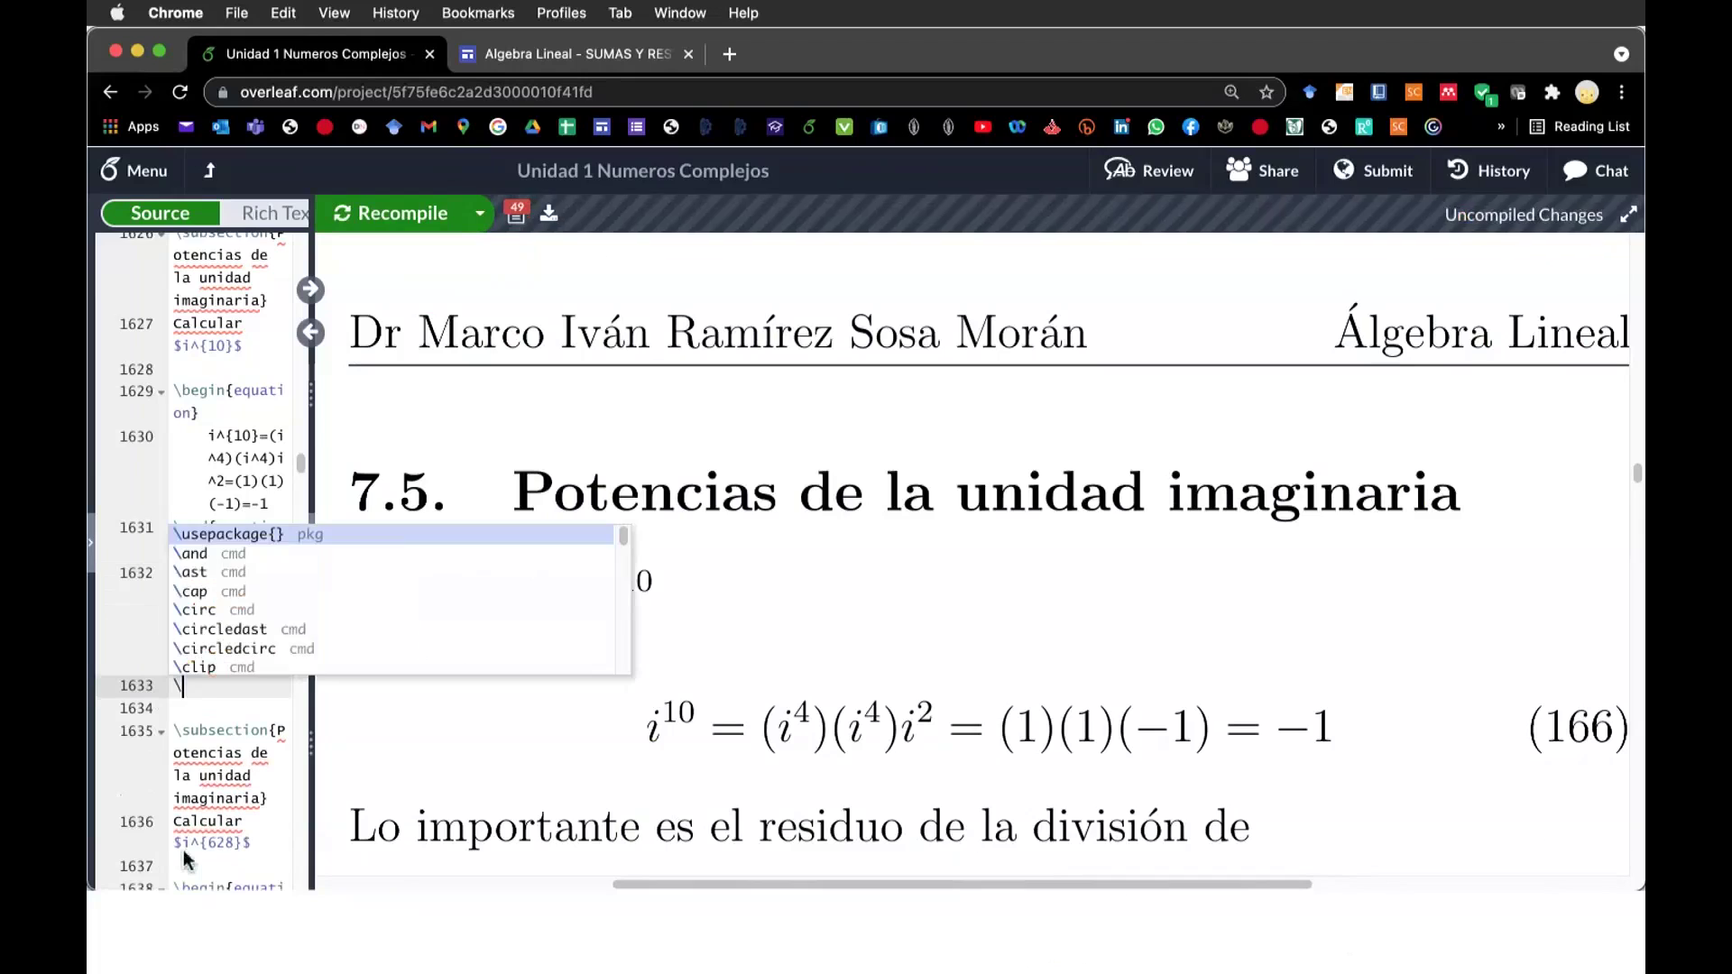
type("[]")
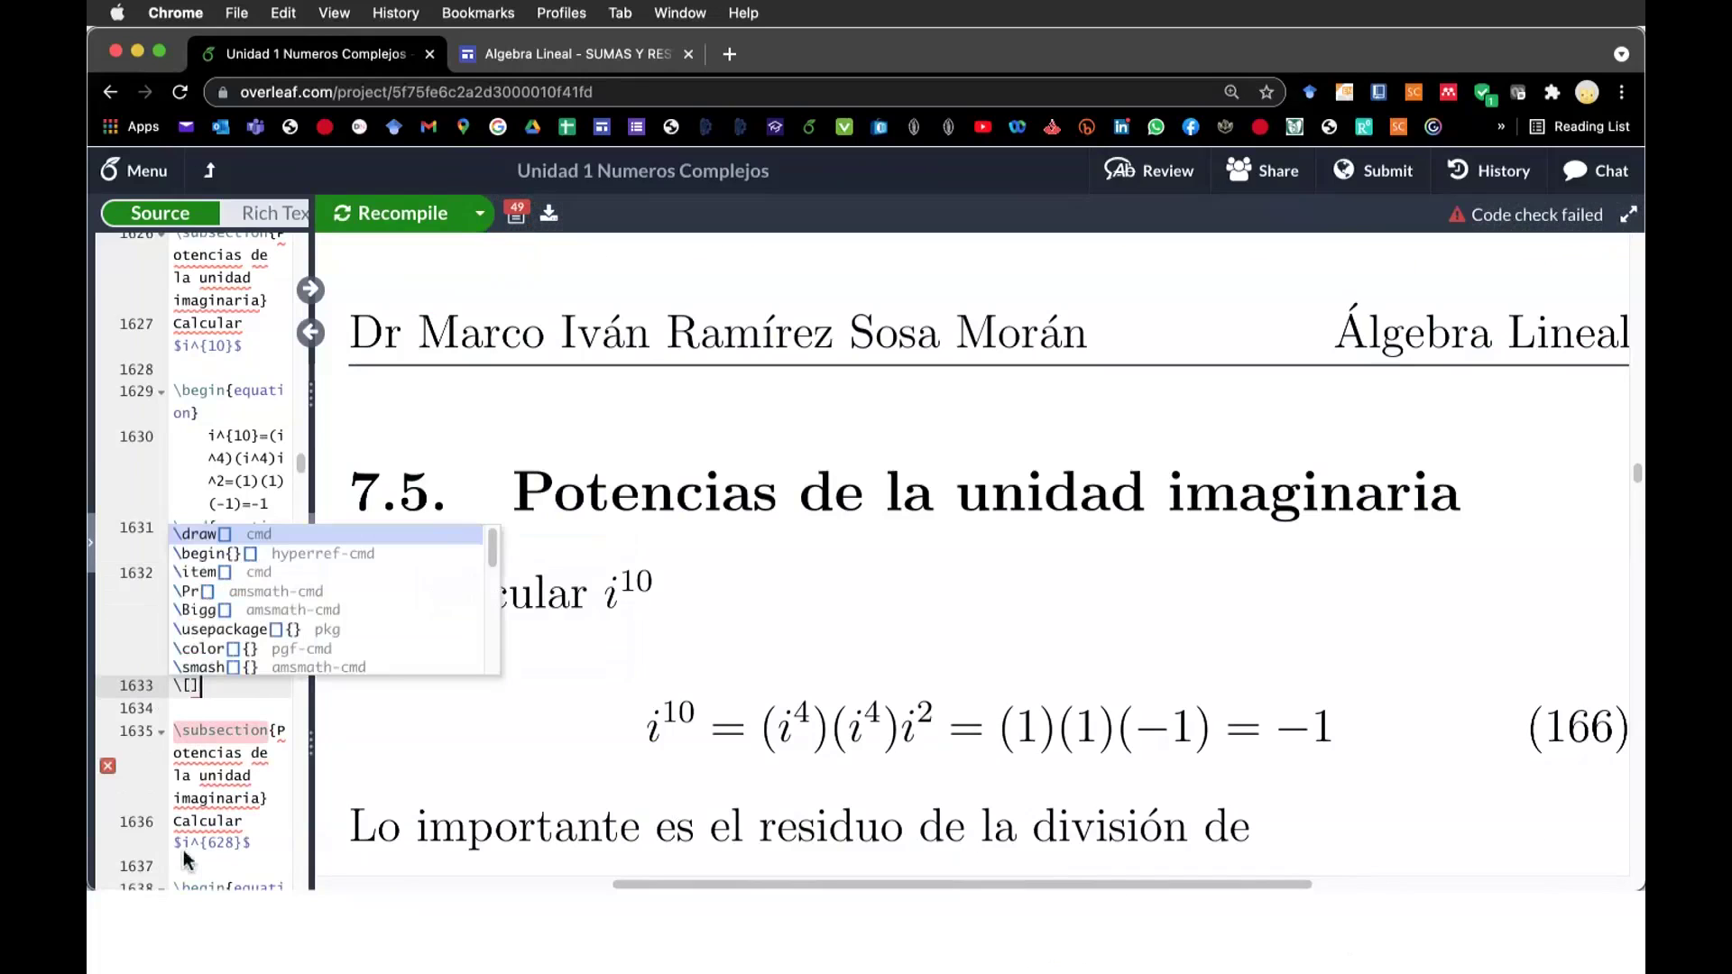
type("\\")
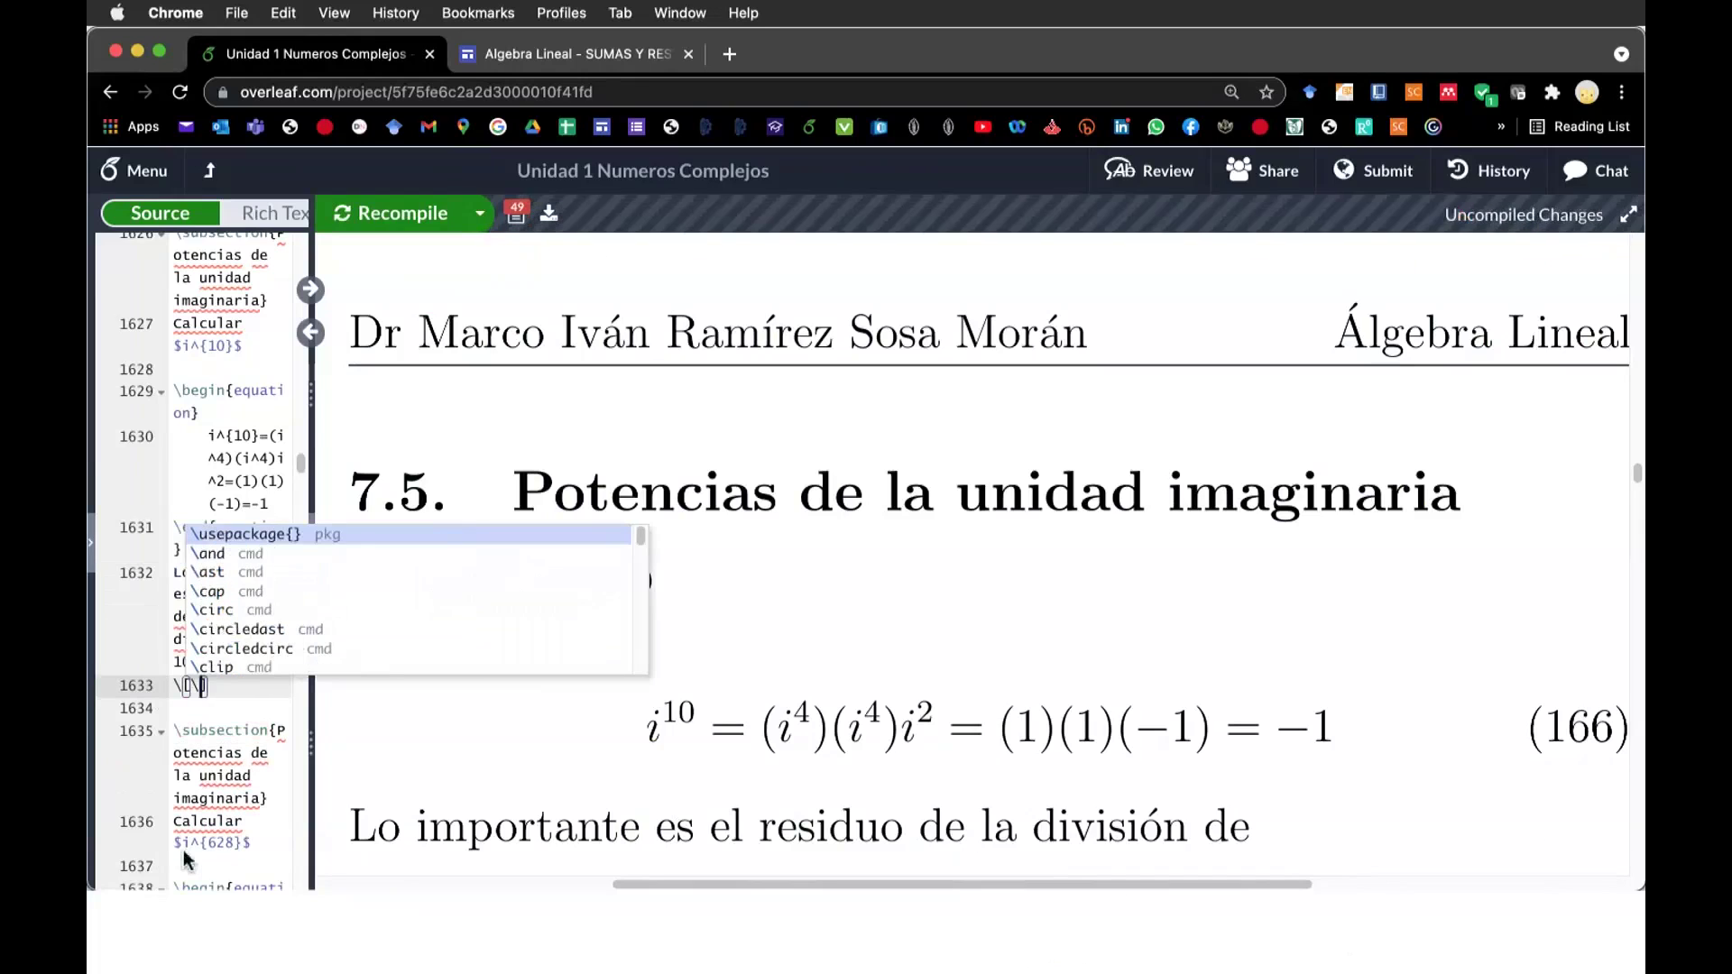
type("]")
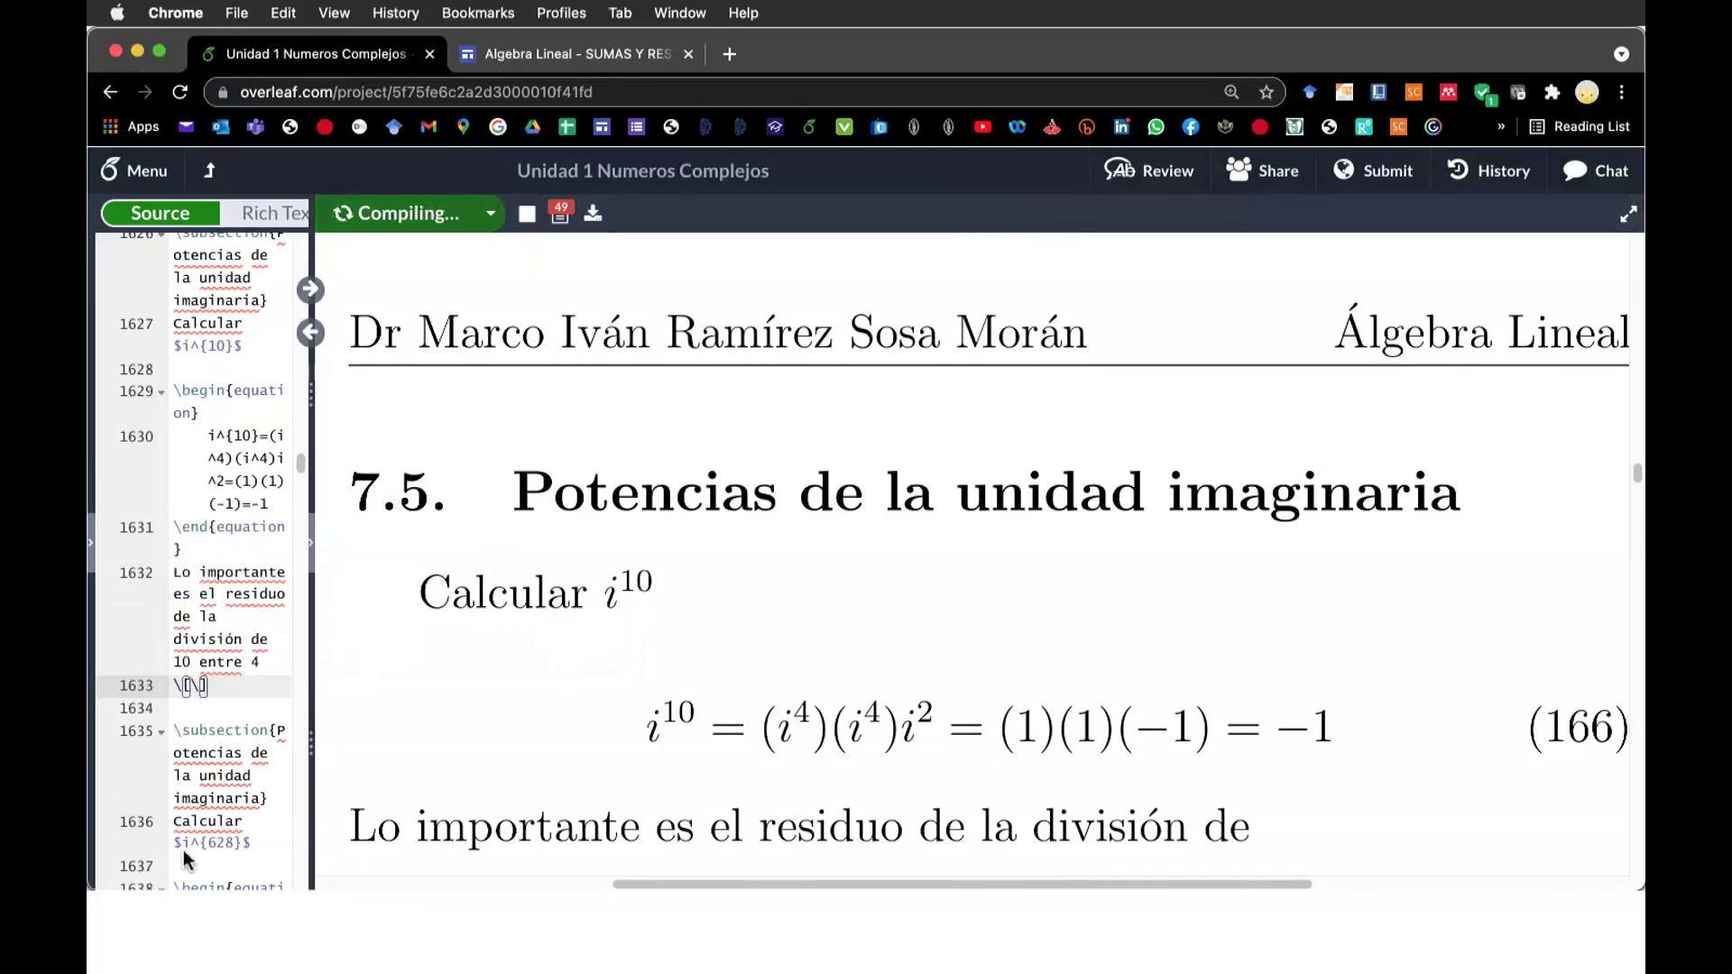
type("\\")
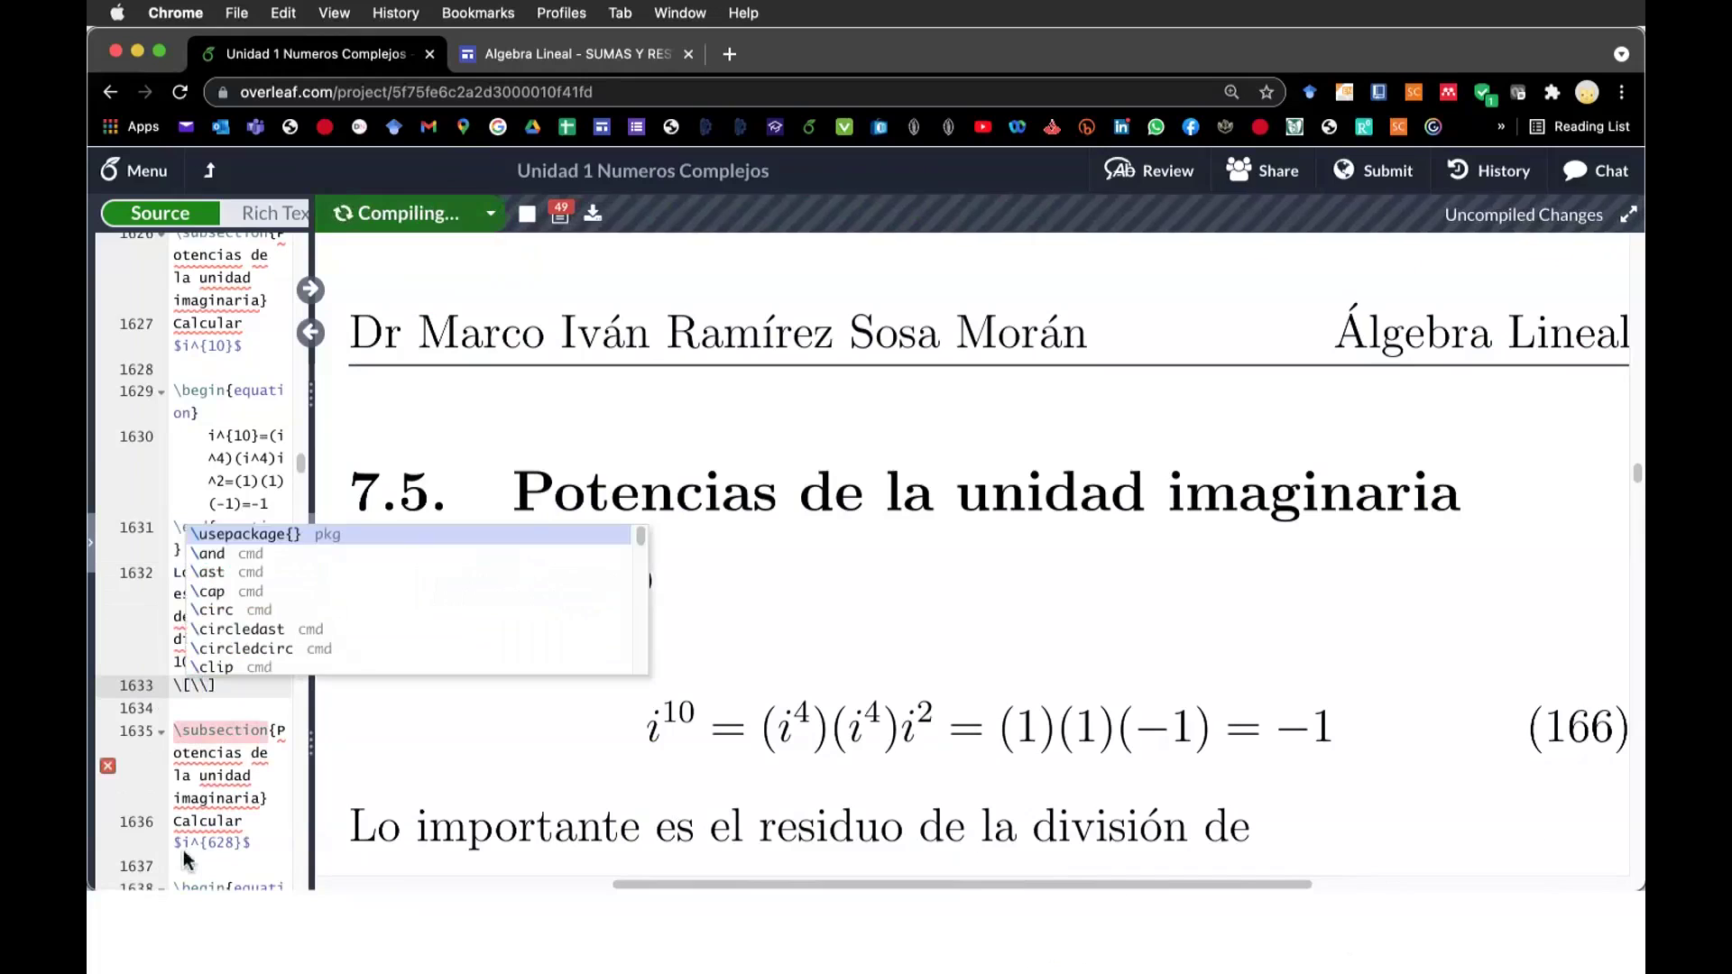
type("frac")
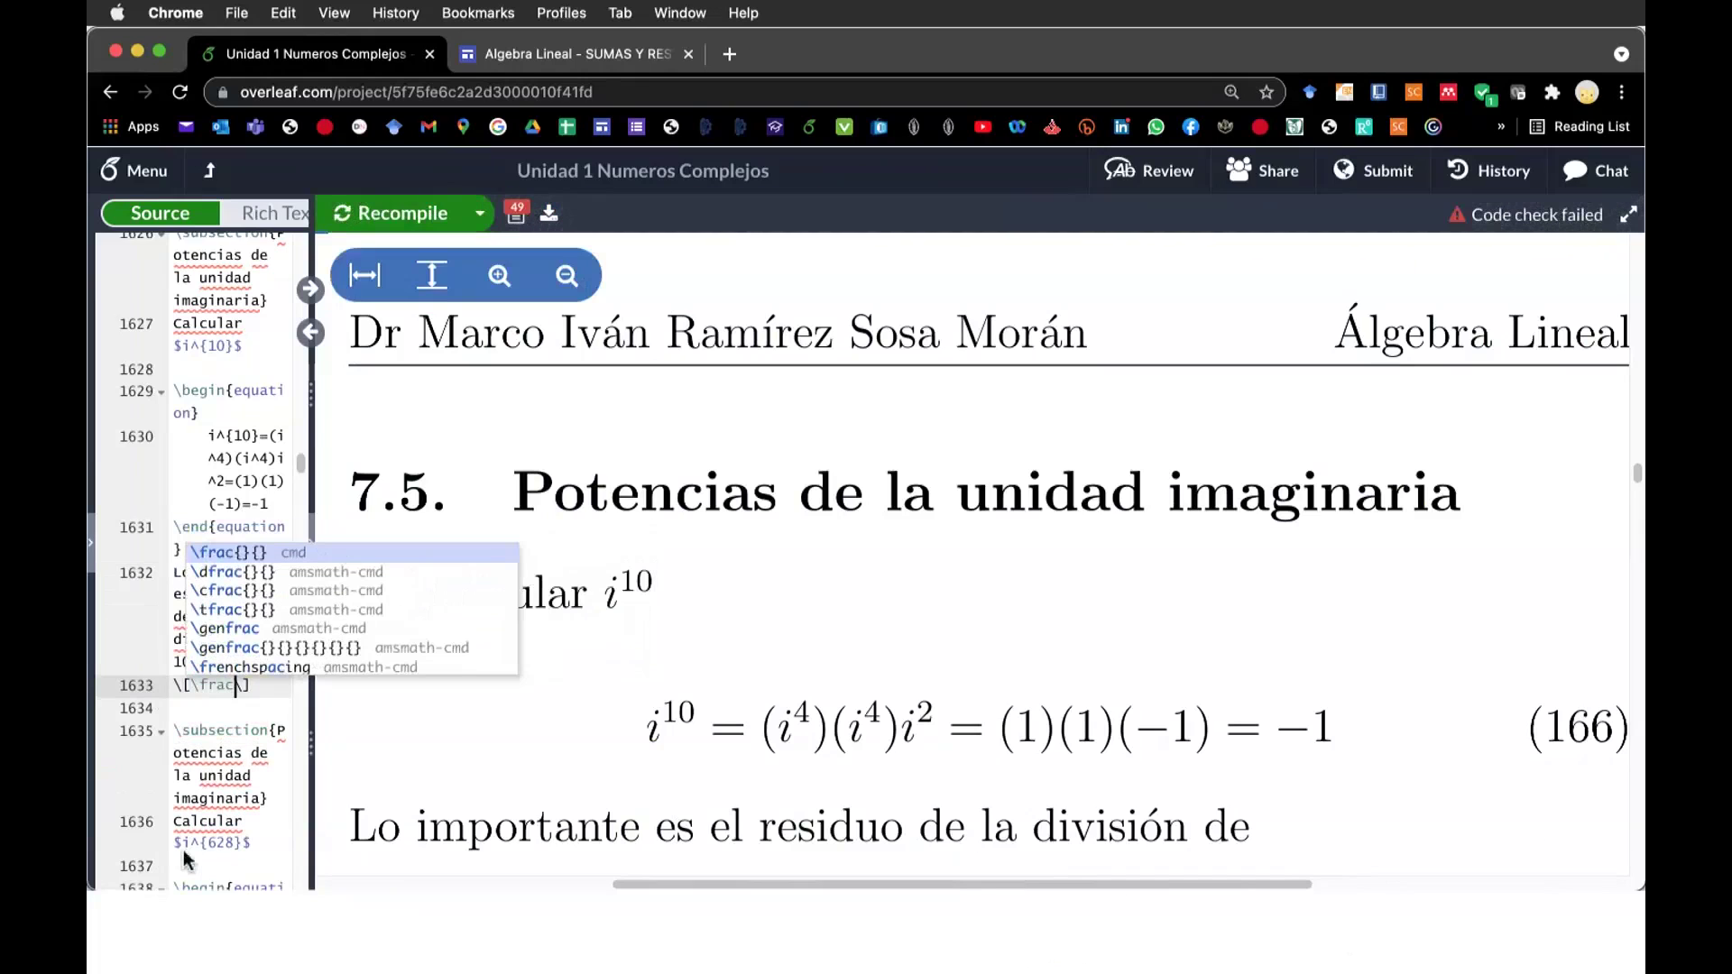
type("´c")
key("BackSpace")
key("BackSpace")
type("{}{")
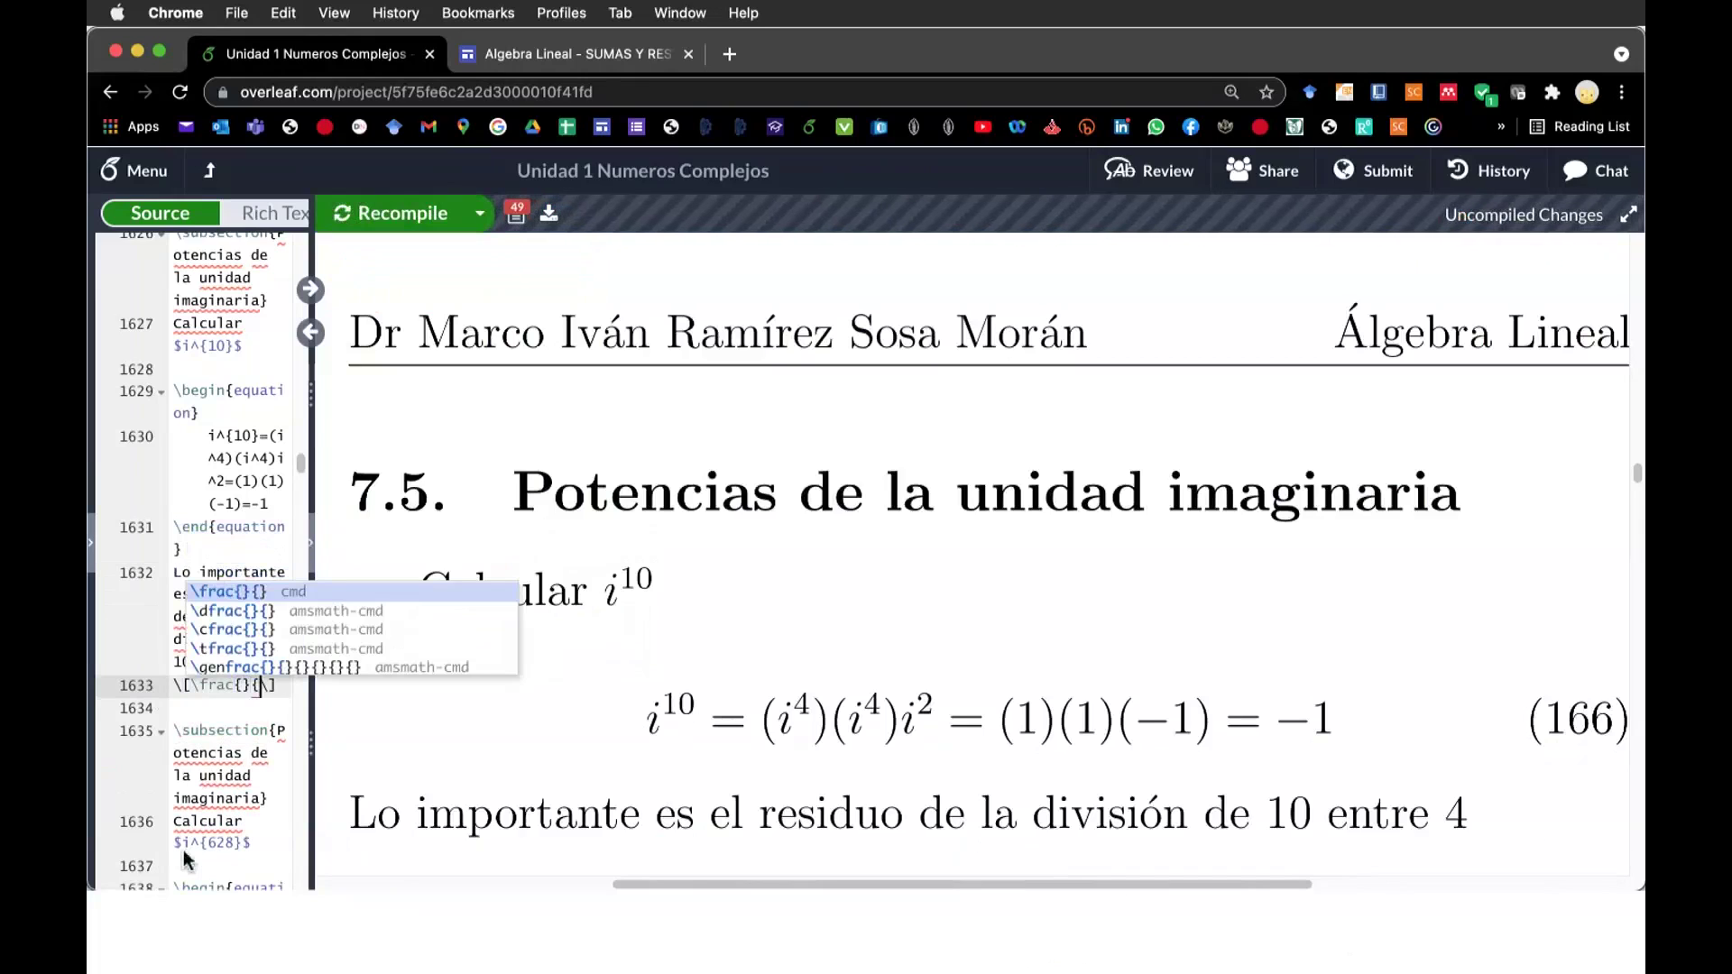
key("Return")
type("10")
key("Tab")
type("4")
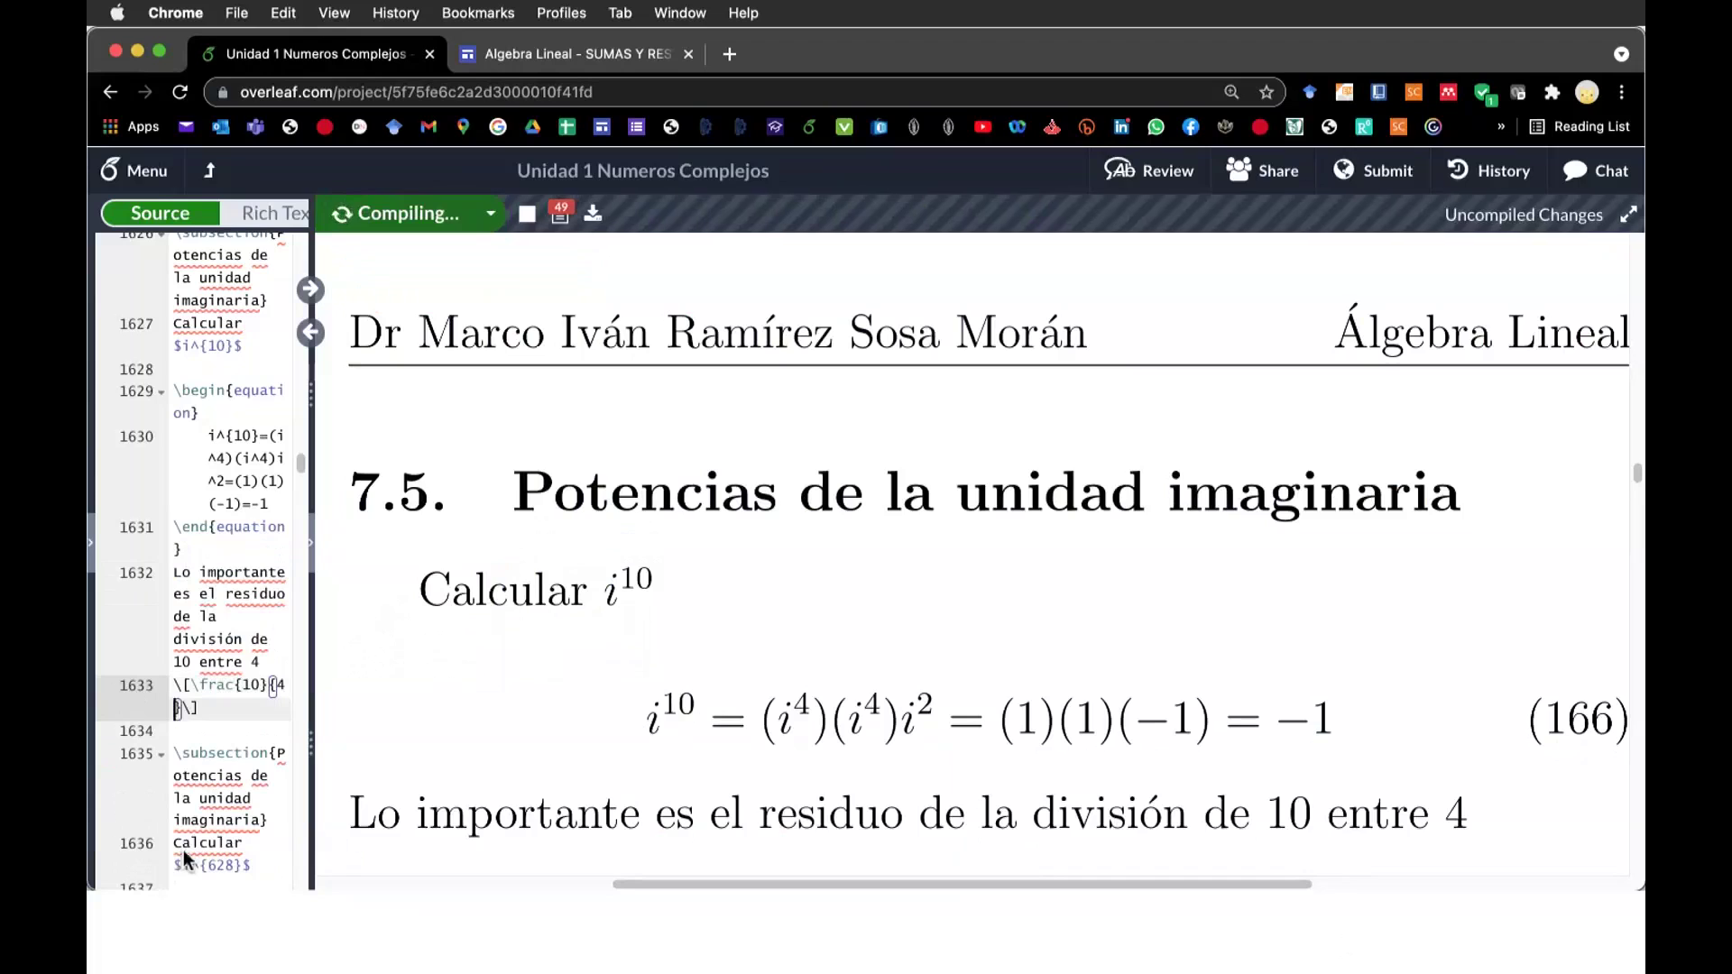
scroll(756, 884, "down", 2)
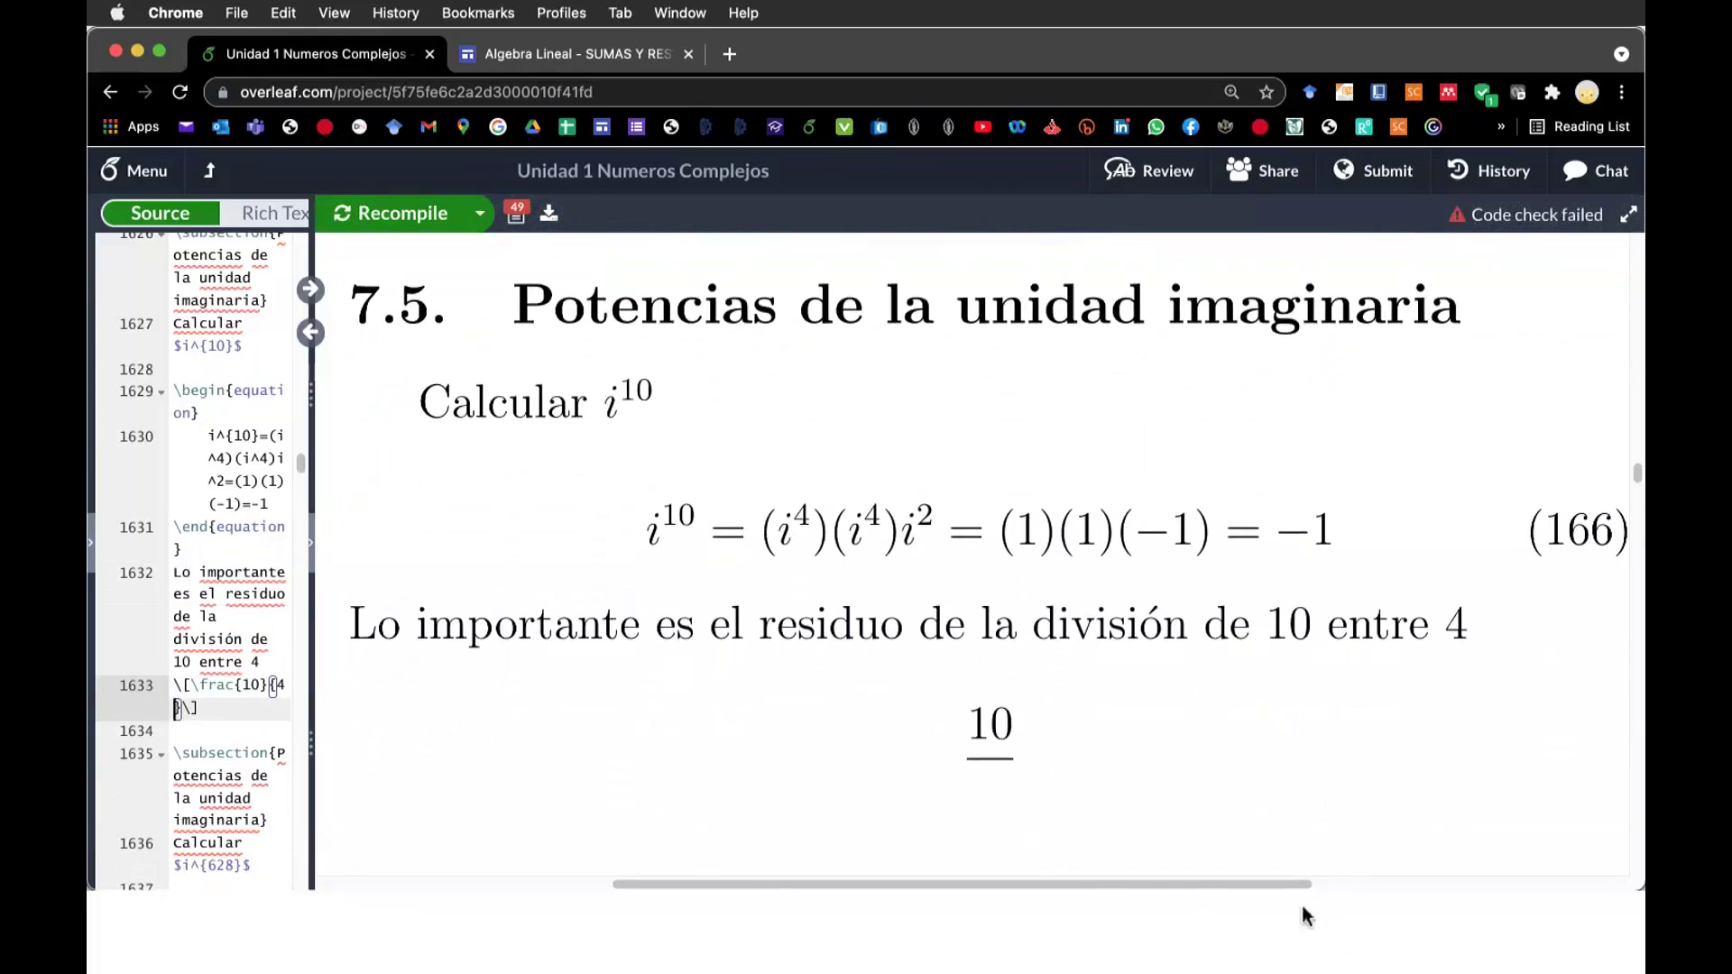
type("=")
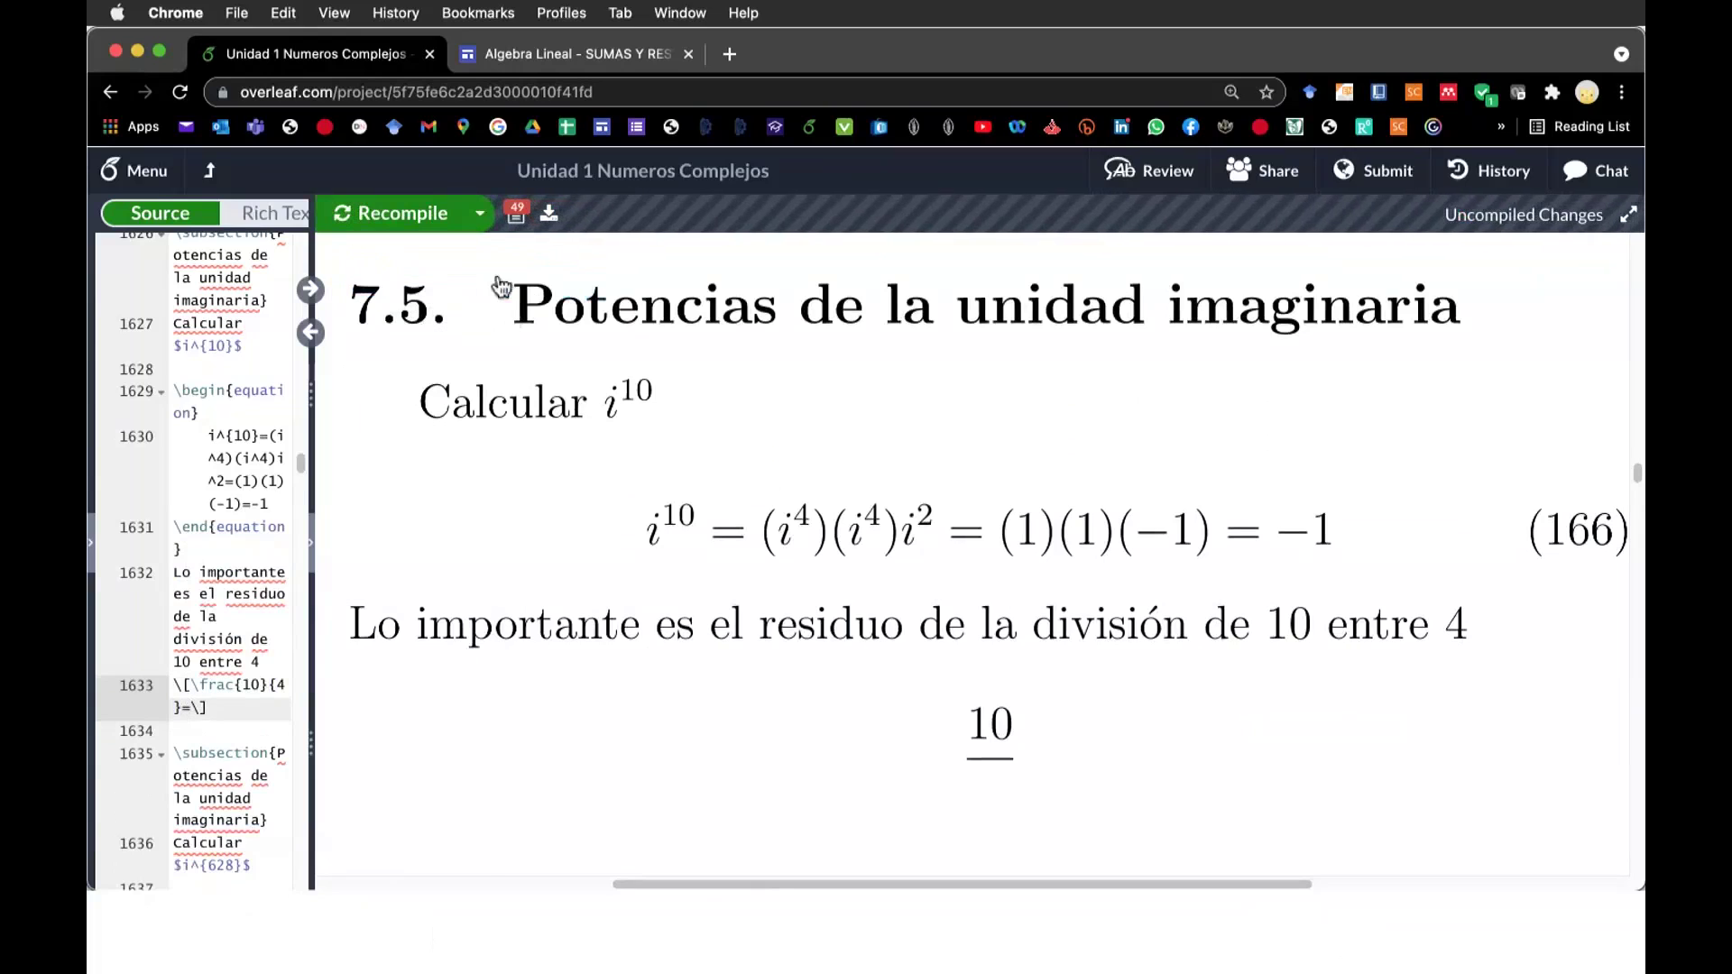
key("ctrl+s")
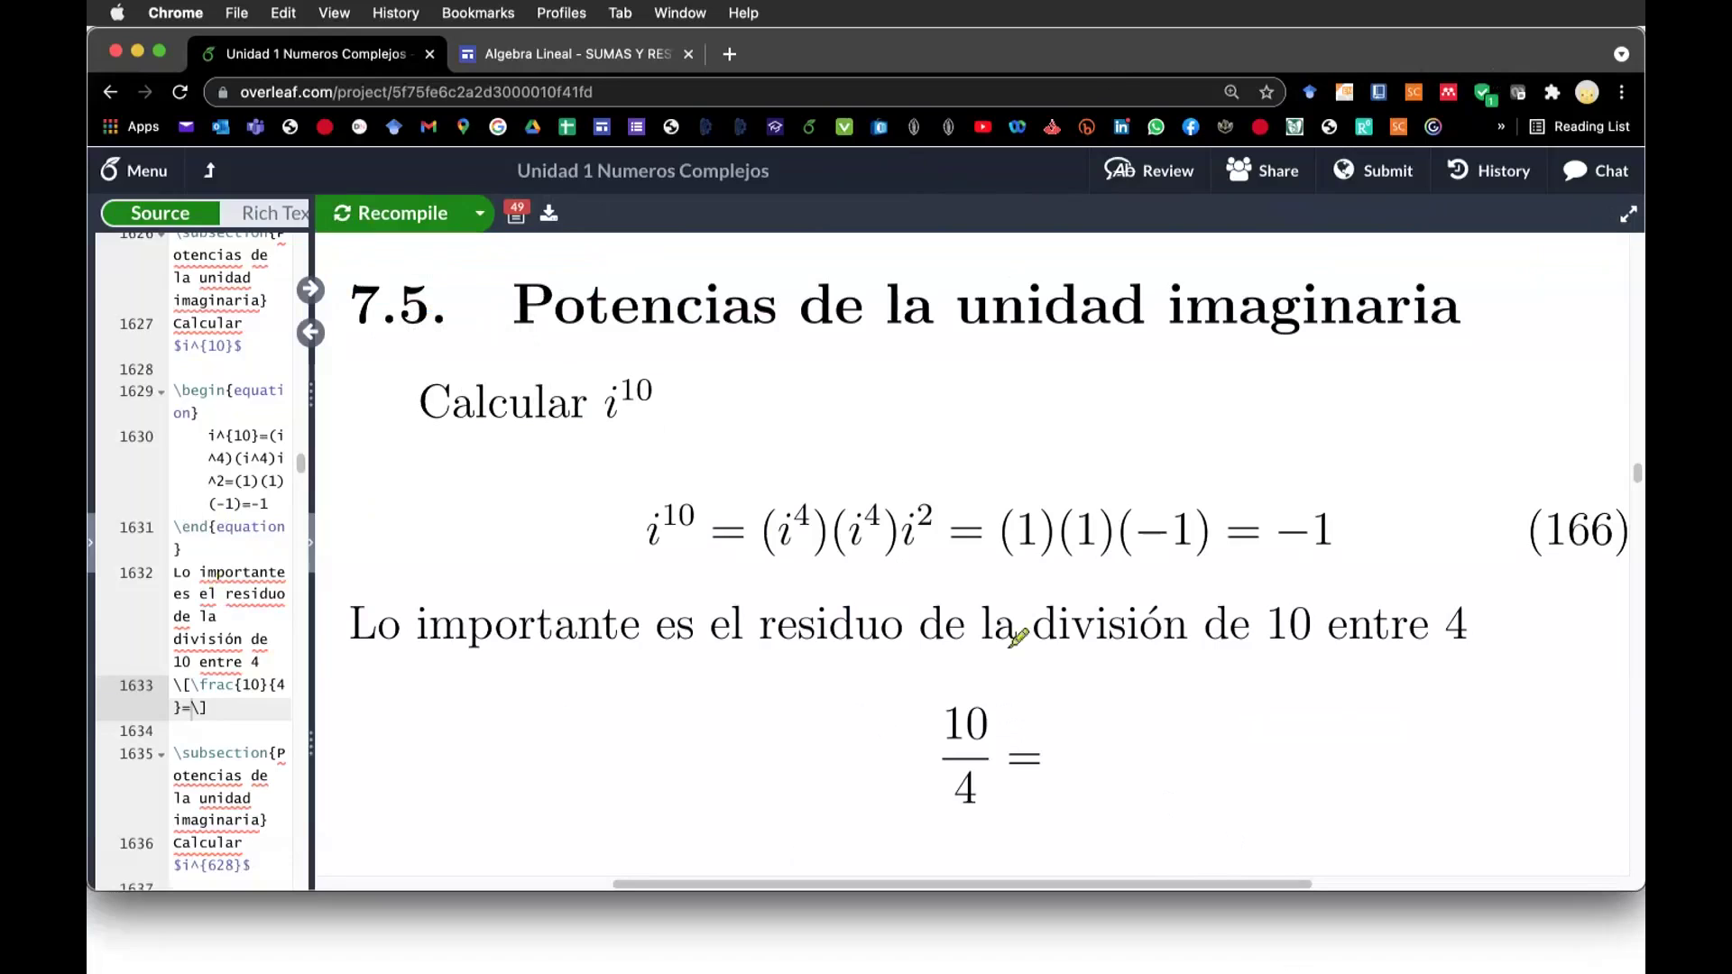
left_click_drag(1155, 403, 1166, 597)
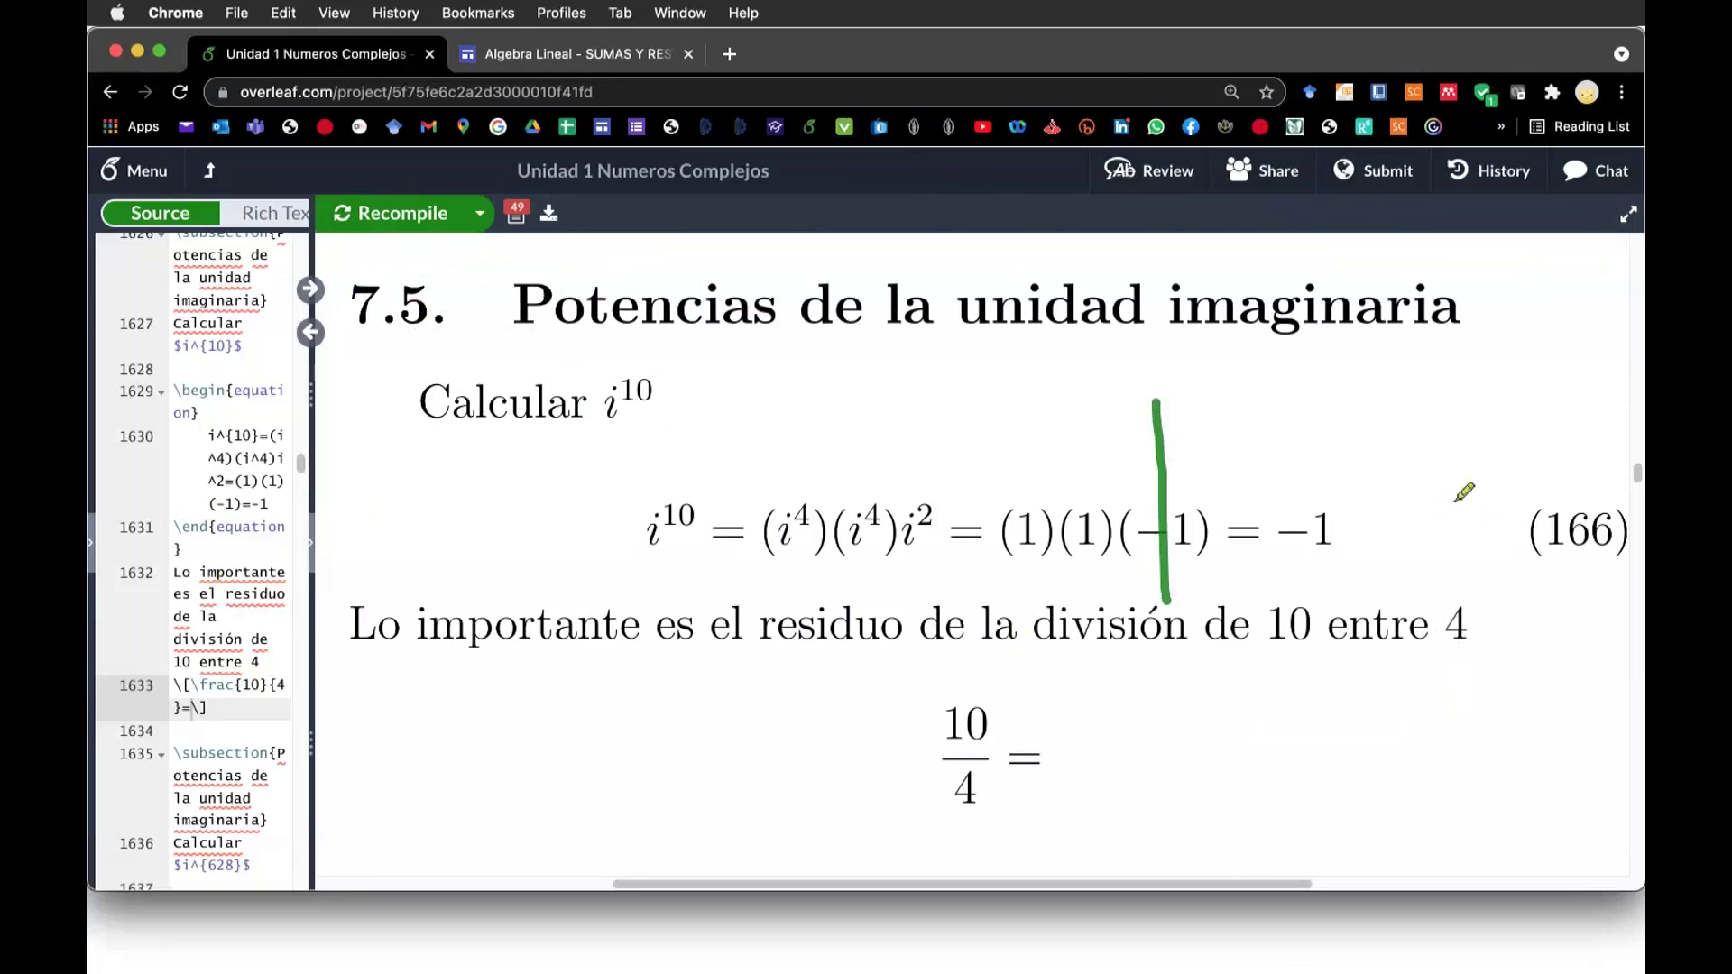
left_click_drag(1164, 399, 1417, 394)
mouse_move(1241, 435)
left_mouse_down()
mouse_move(1241, 495)
mouse_move(1279, 432)
left_mouse_up()
left_click_drag(1080, 412, 1119, 467)
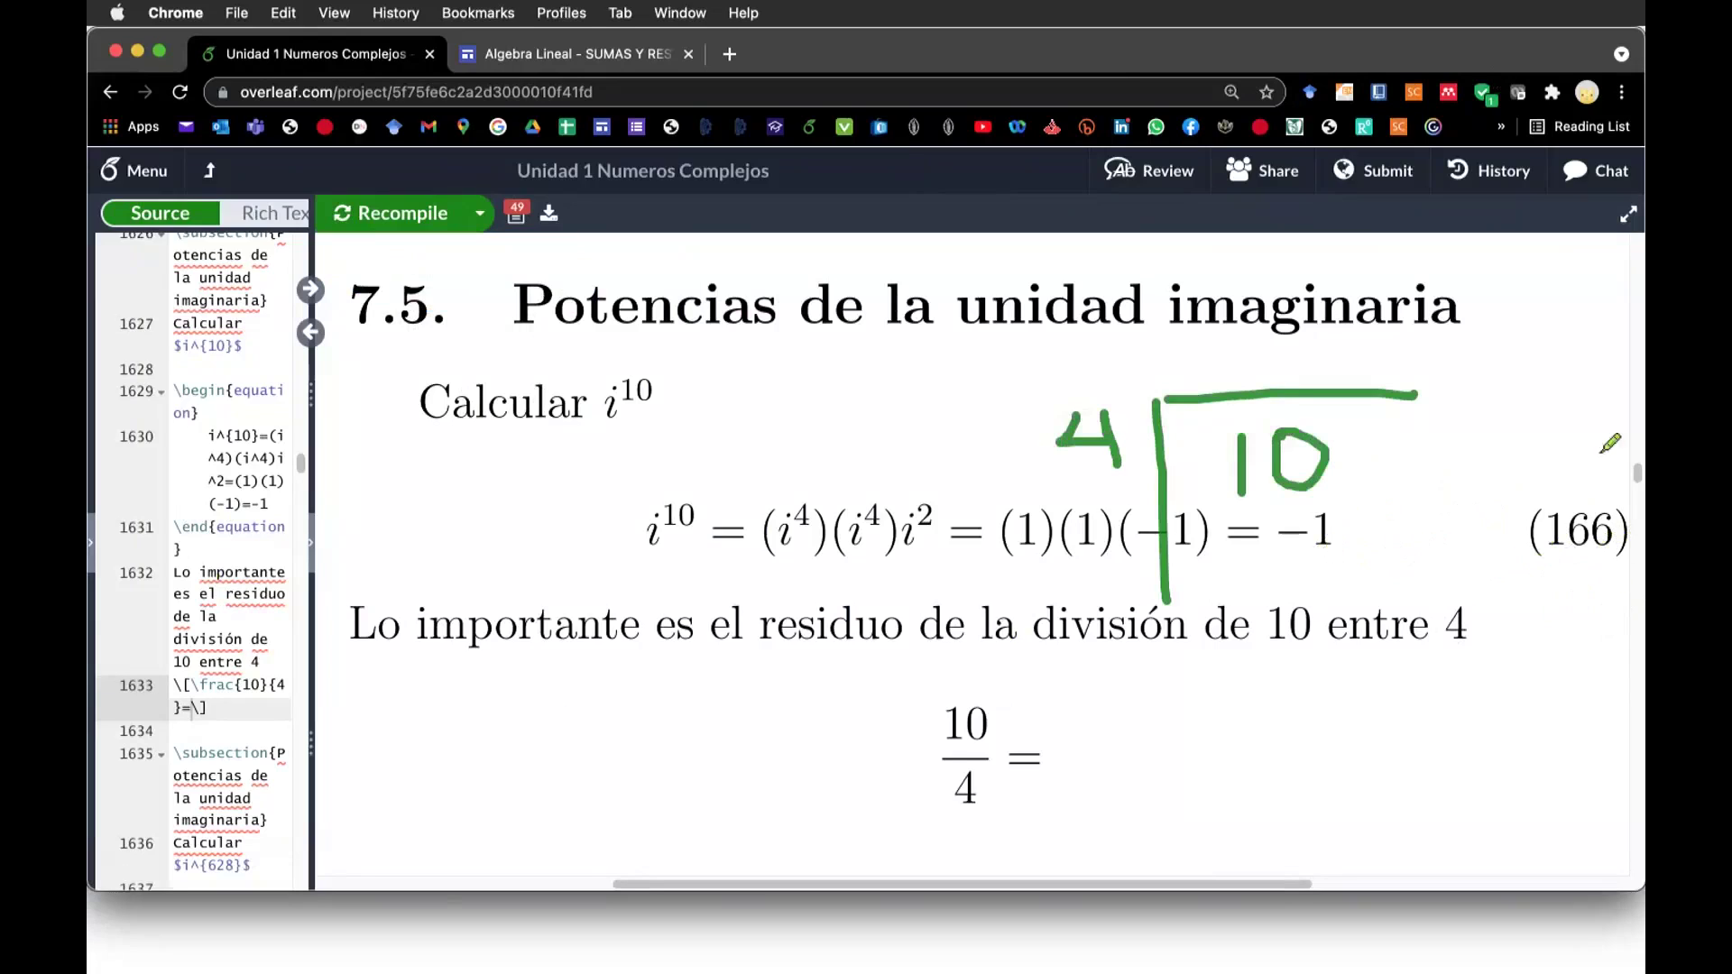
mouse_move(1283, 323)
left_mouse_down()
mouse_move(1294, 359)
mouse_move(1330, 366)
left_mouse_up()
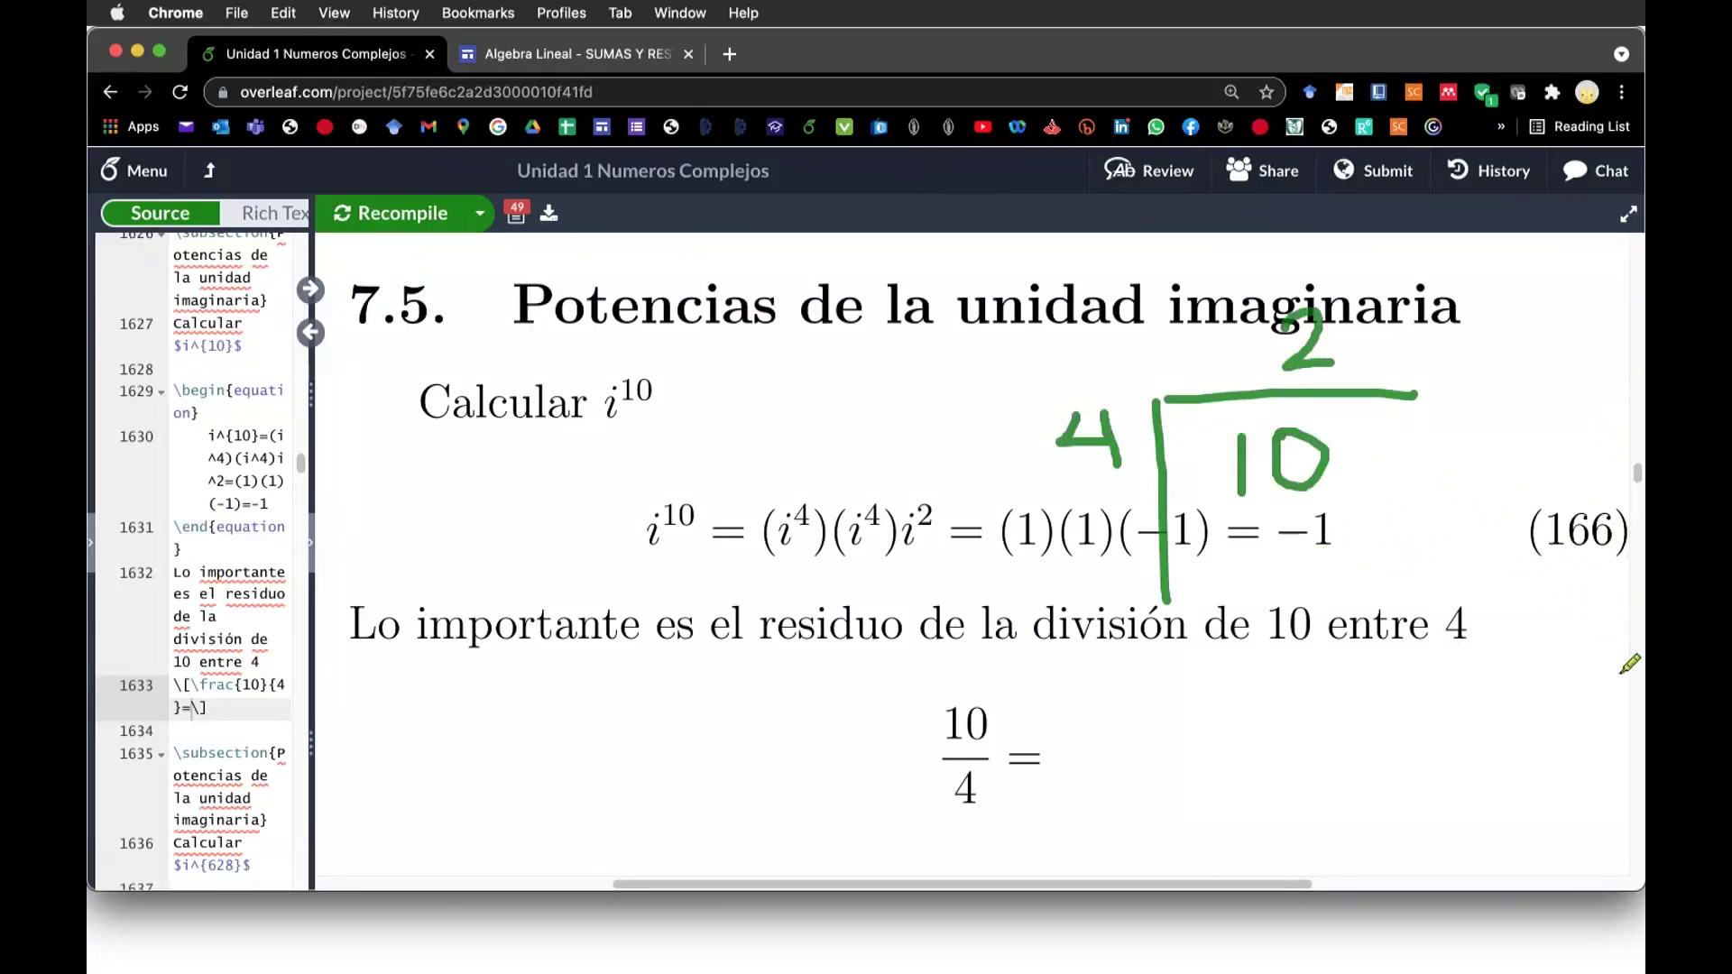
mouse_move(1286, 534)
left_mouse_down()
mouse_move(1303, 585)
mouse_move(1346, 576)
left_mouse_up()
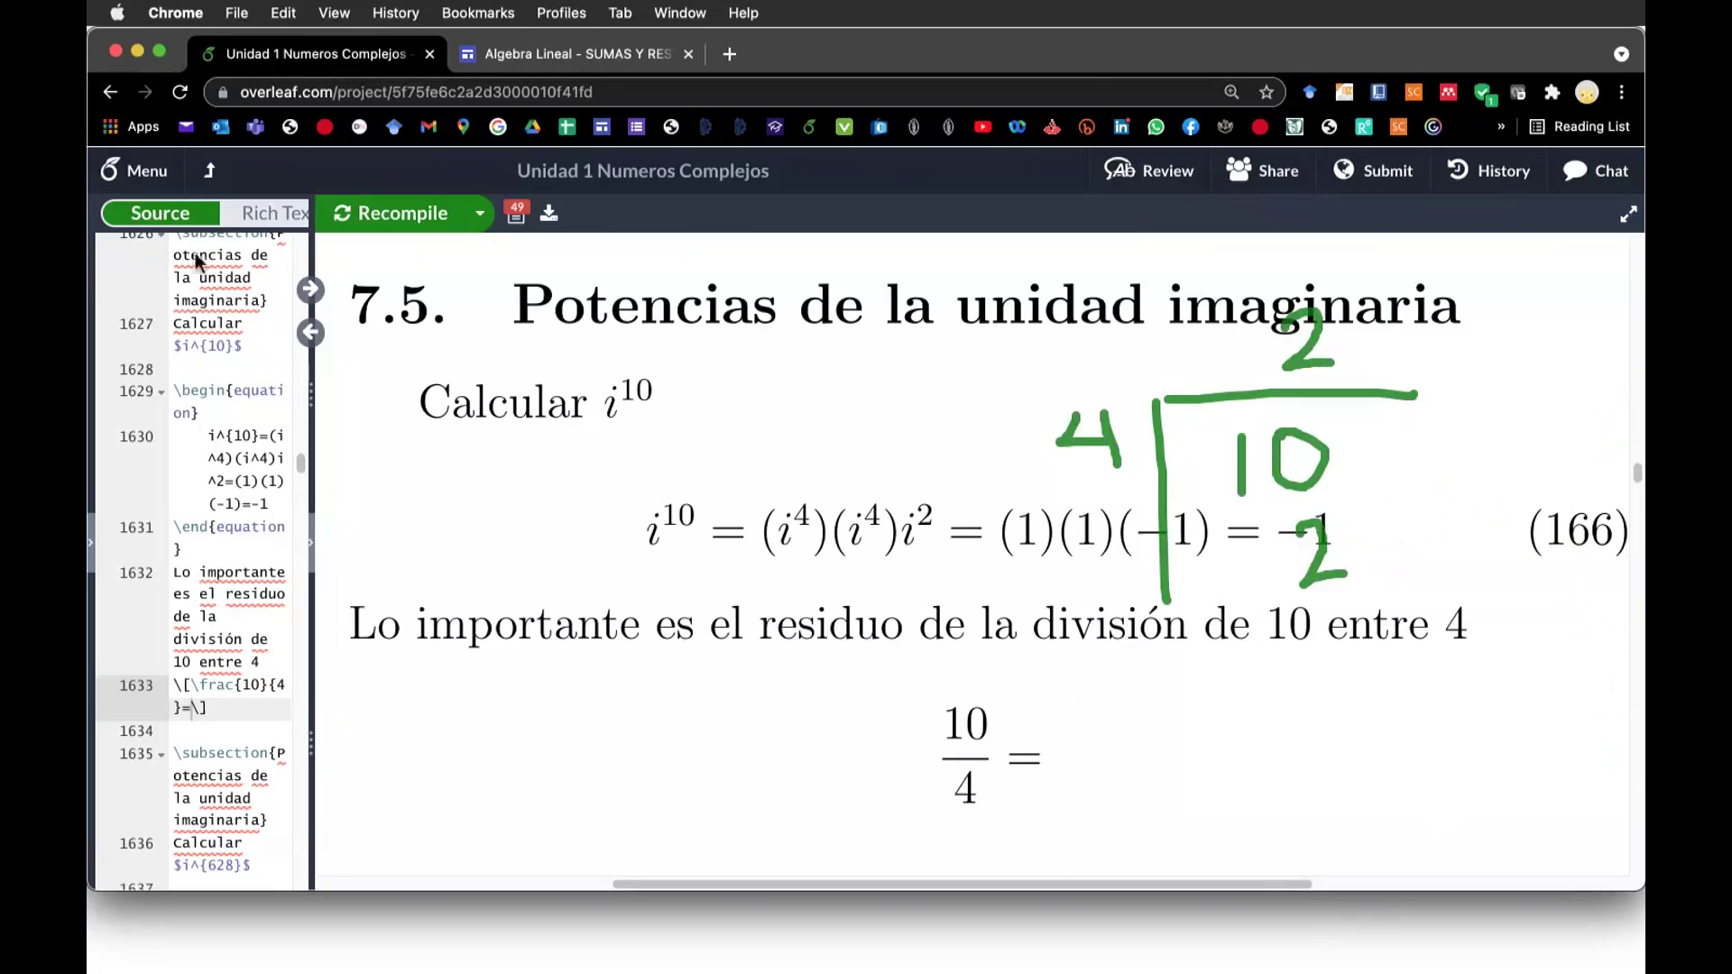
key("Escape")
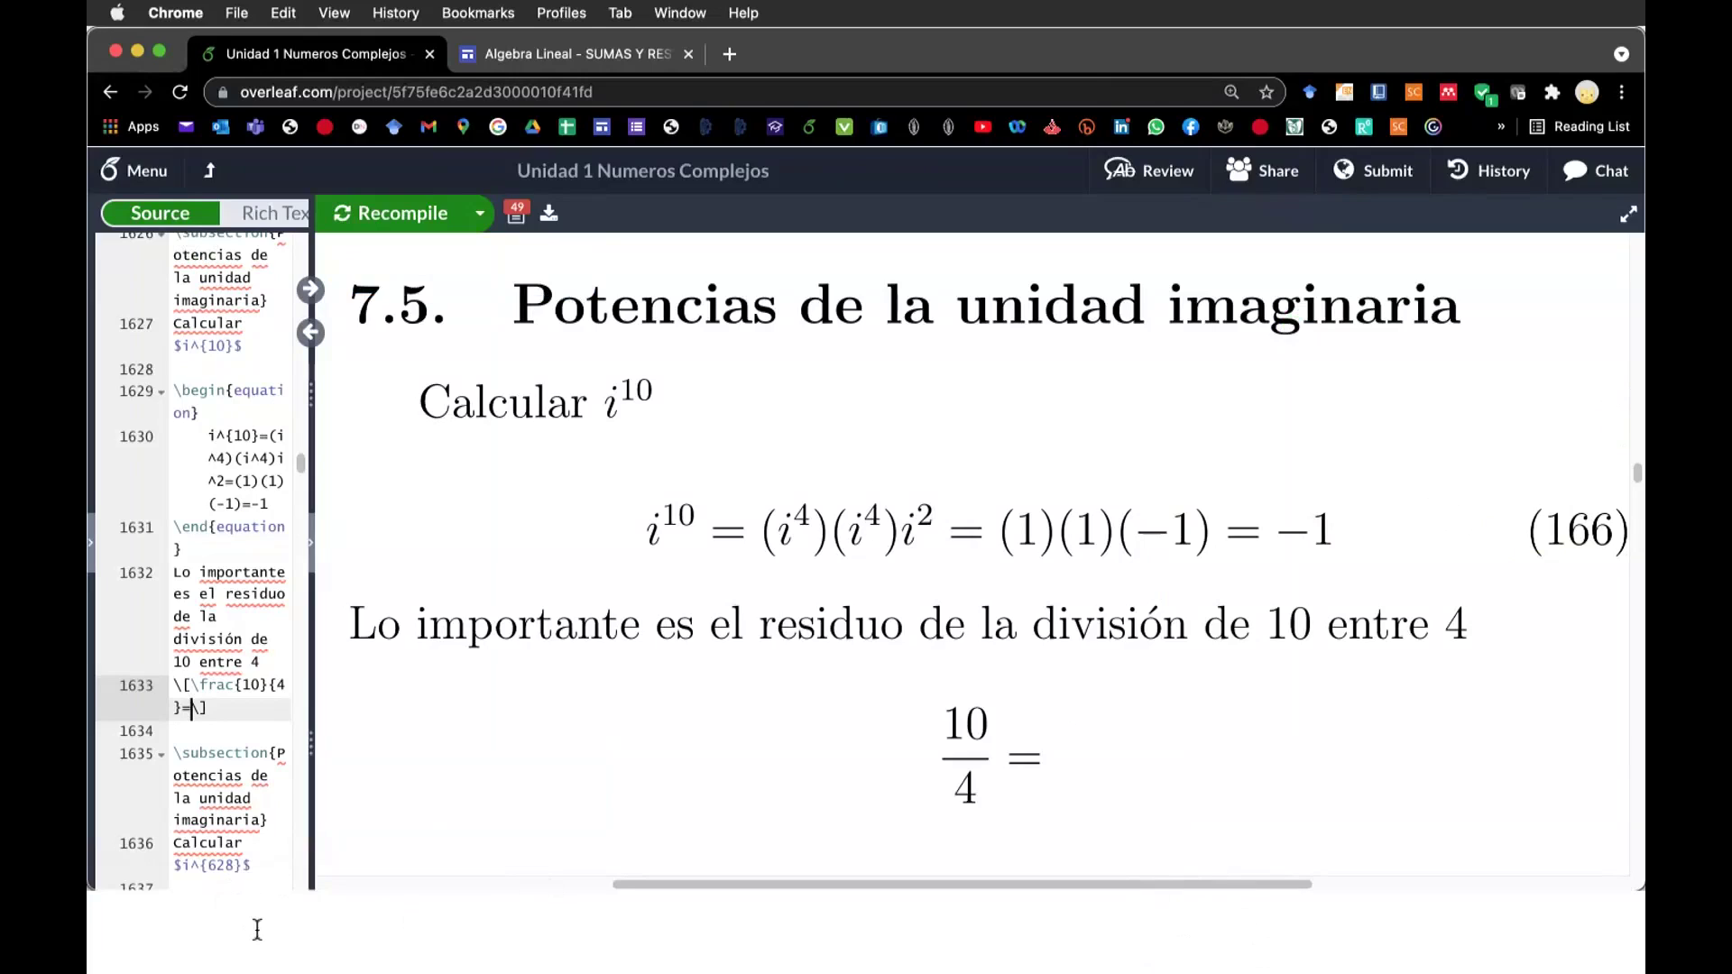
- Complete the equation as 10/4 = 2\frac{2}{4} and recompile
type("2")
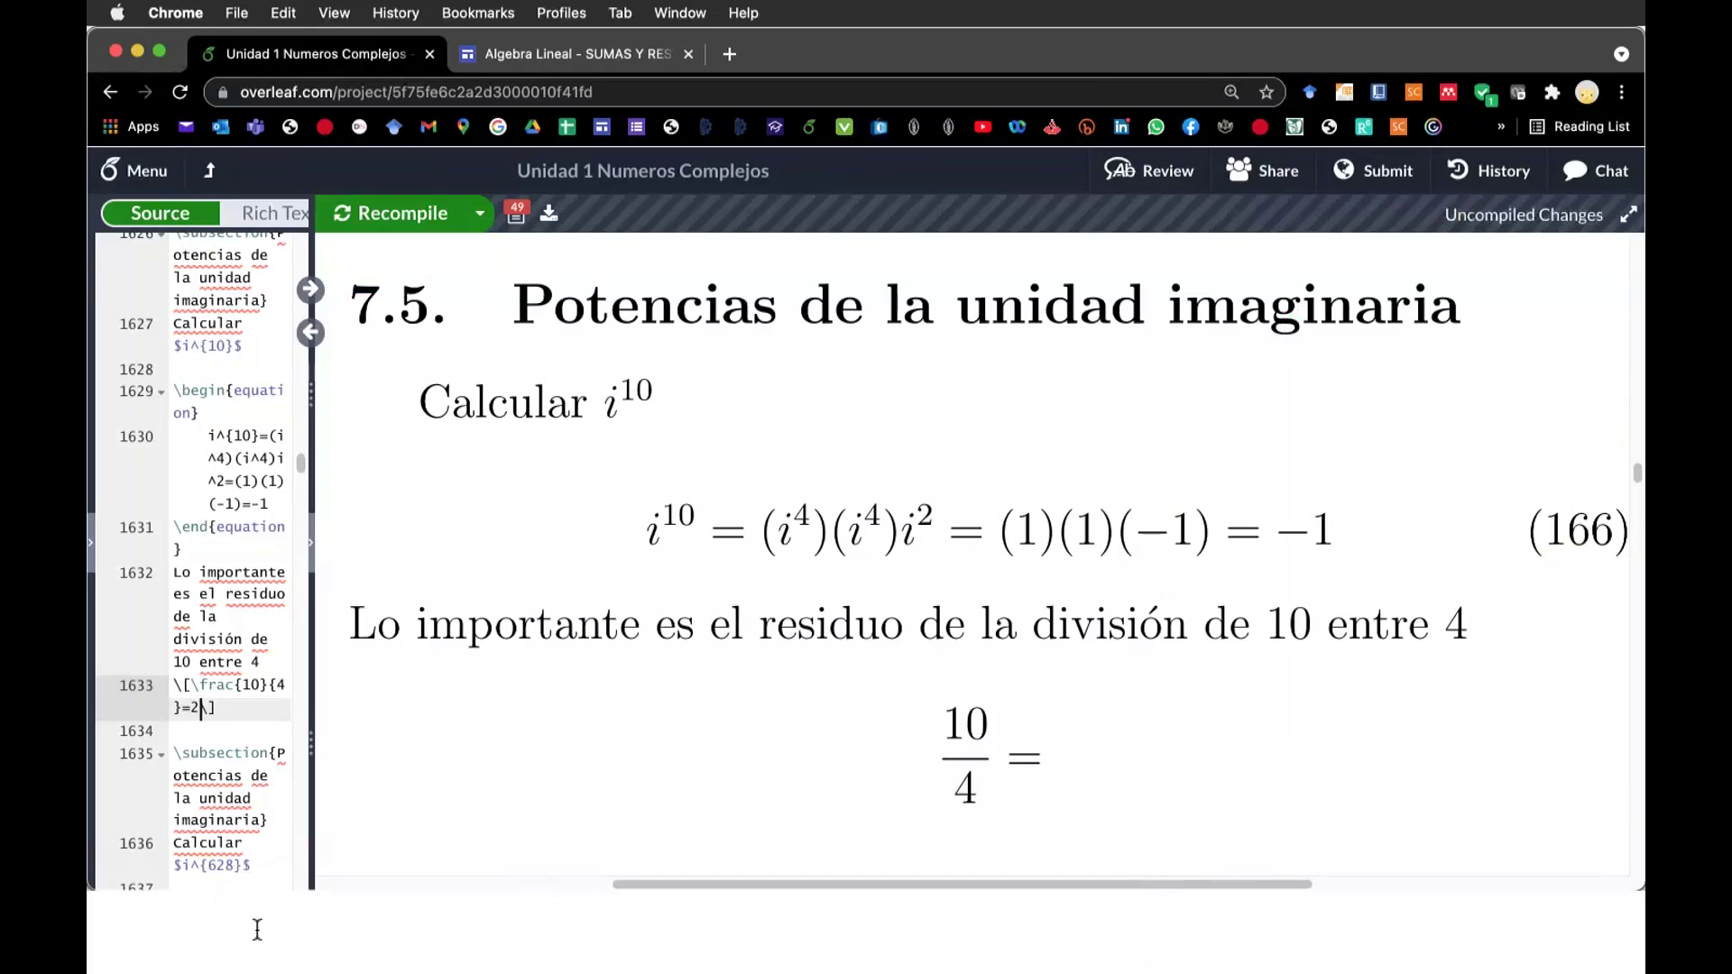
type("\\fr")
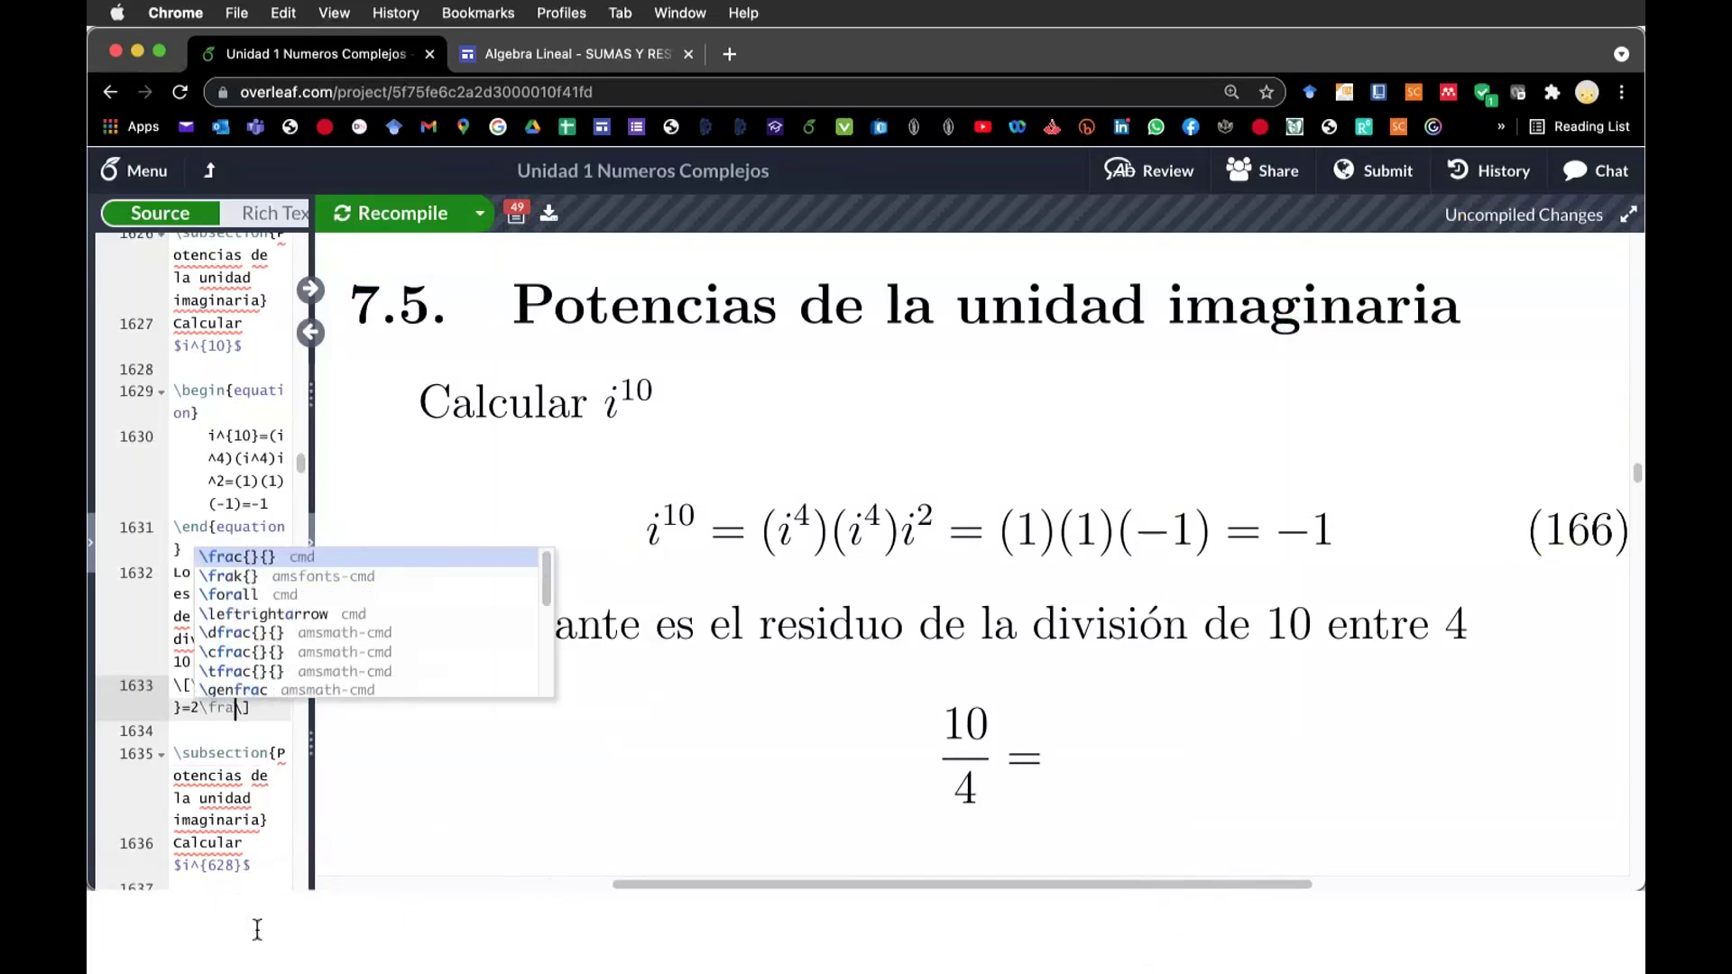
type("ac")
key("Return")
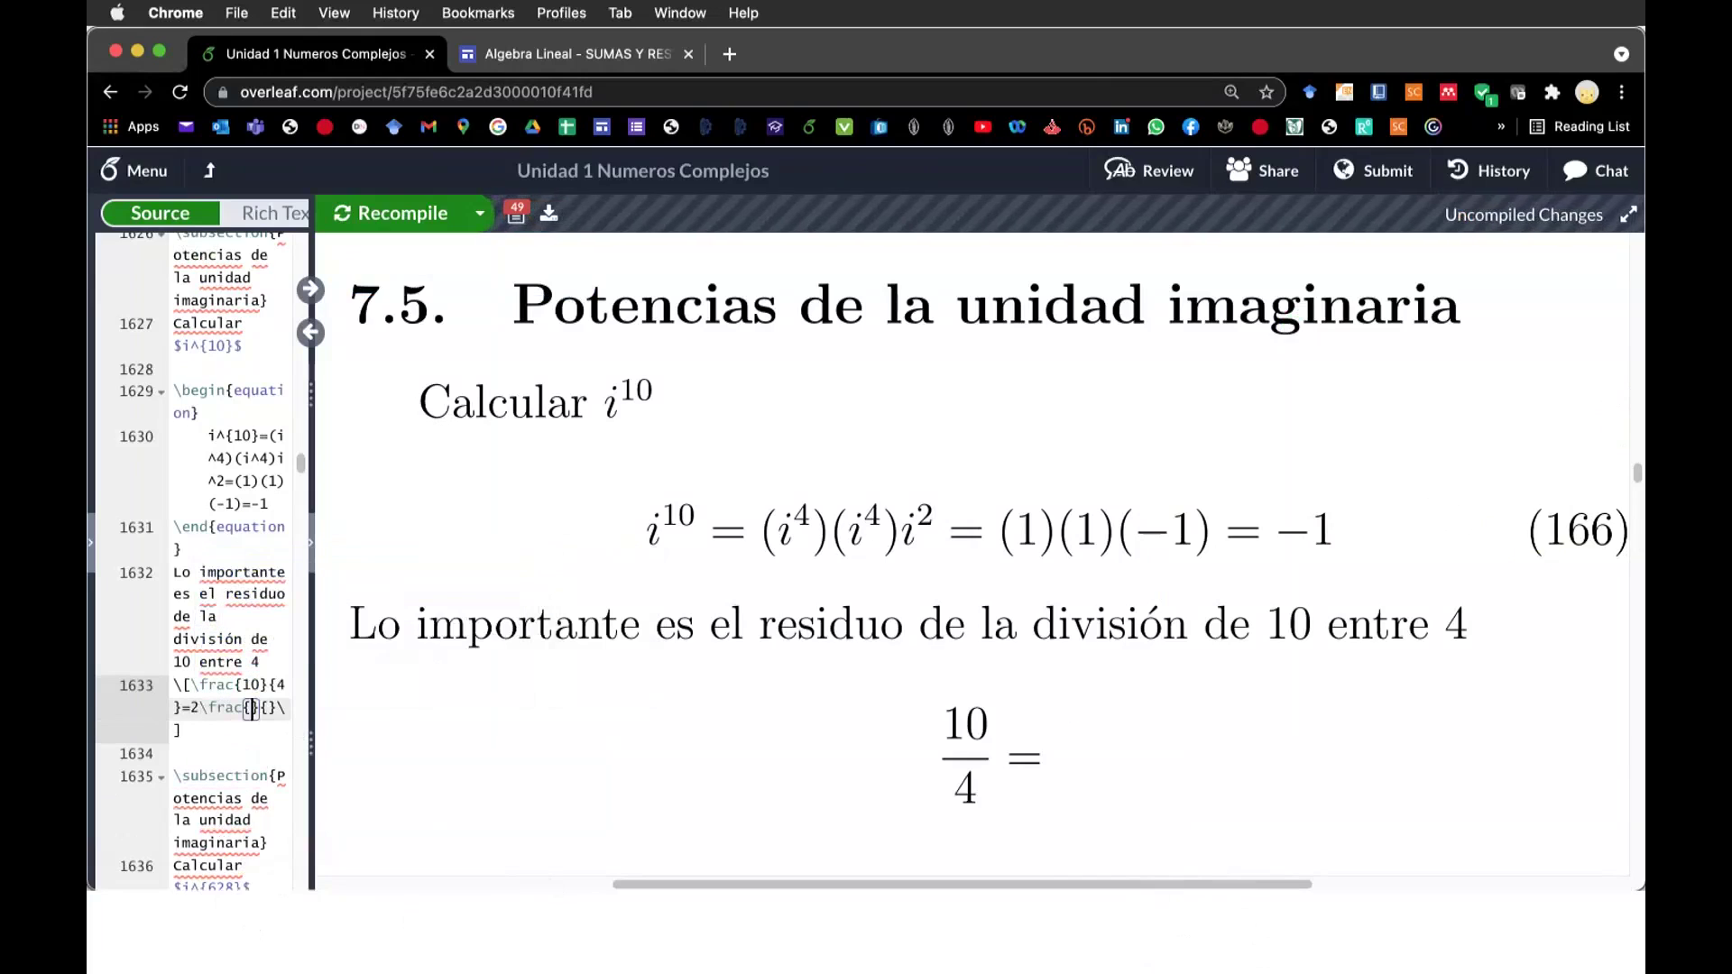
type("2")
key("Right")
key("Right")
type("4")
key("super+s")
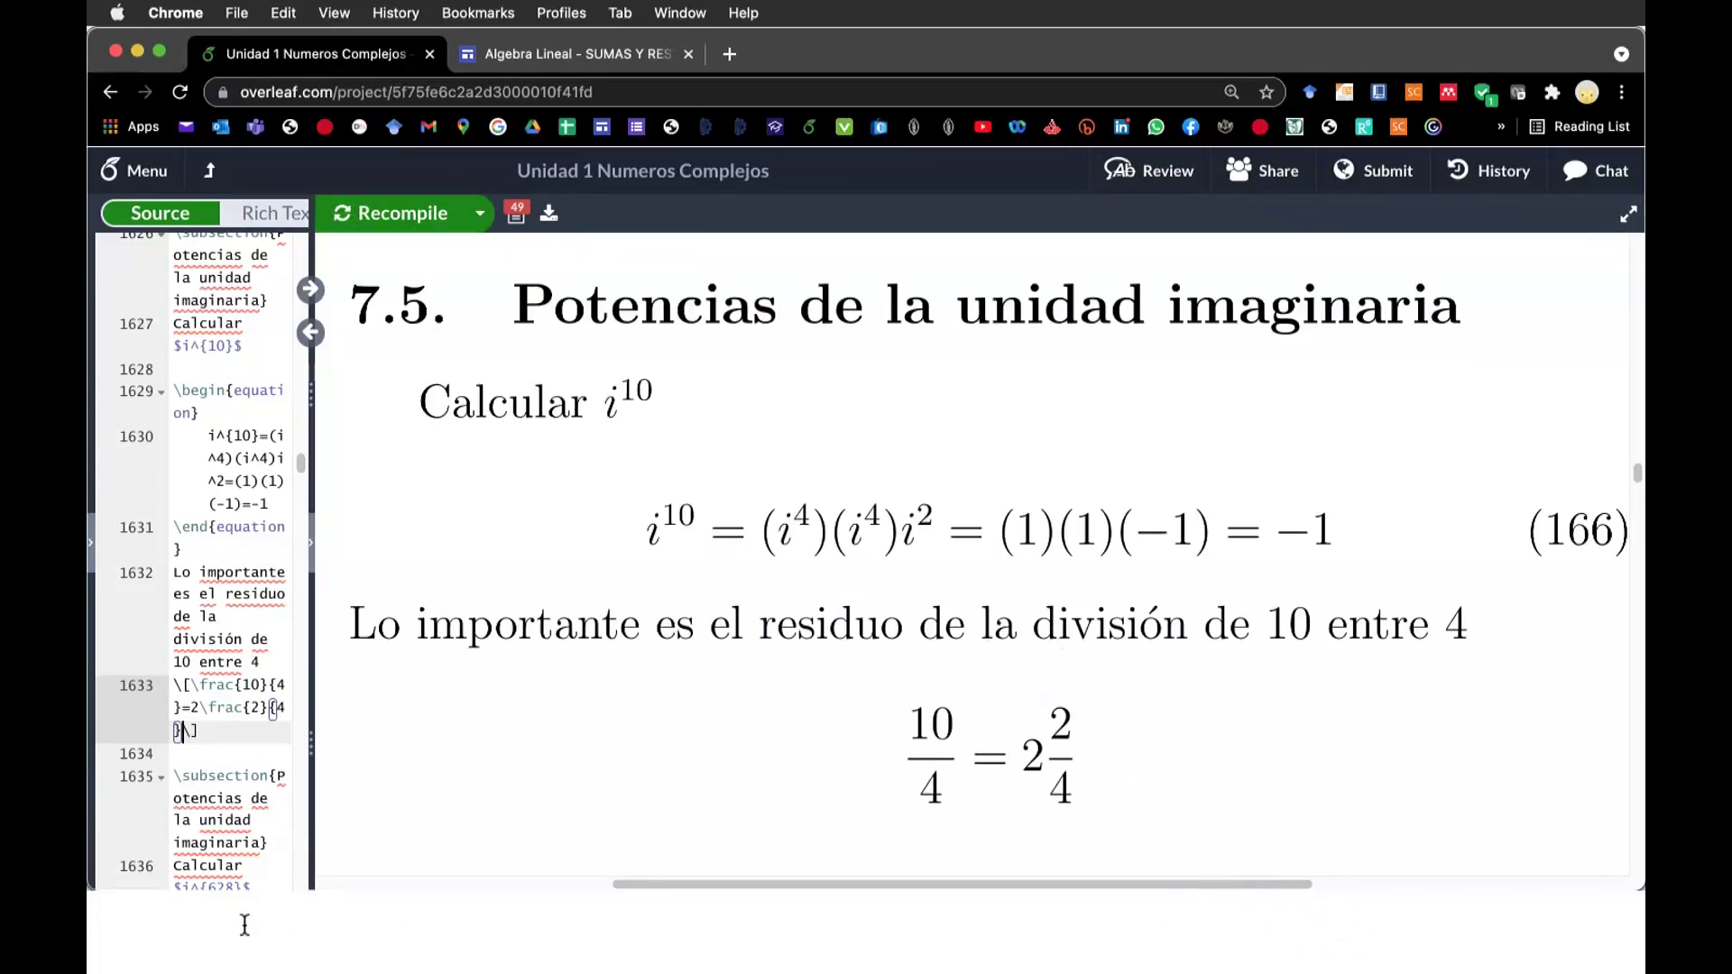
- Add a right arrow (\rightarrow) after 2 2/4 and move the closing \] onto its own line
type("\\")
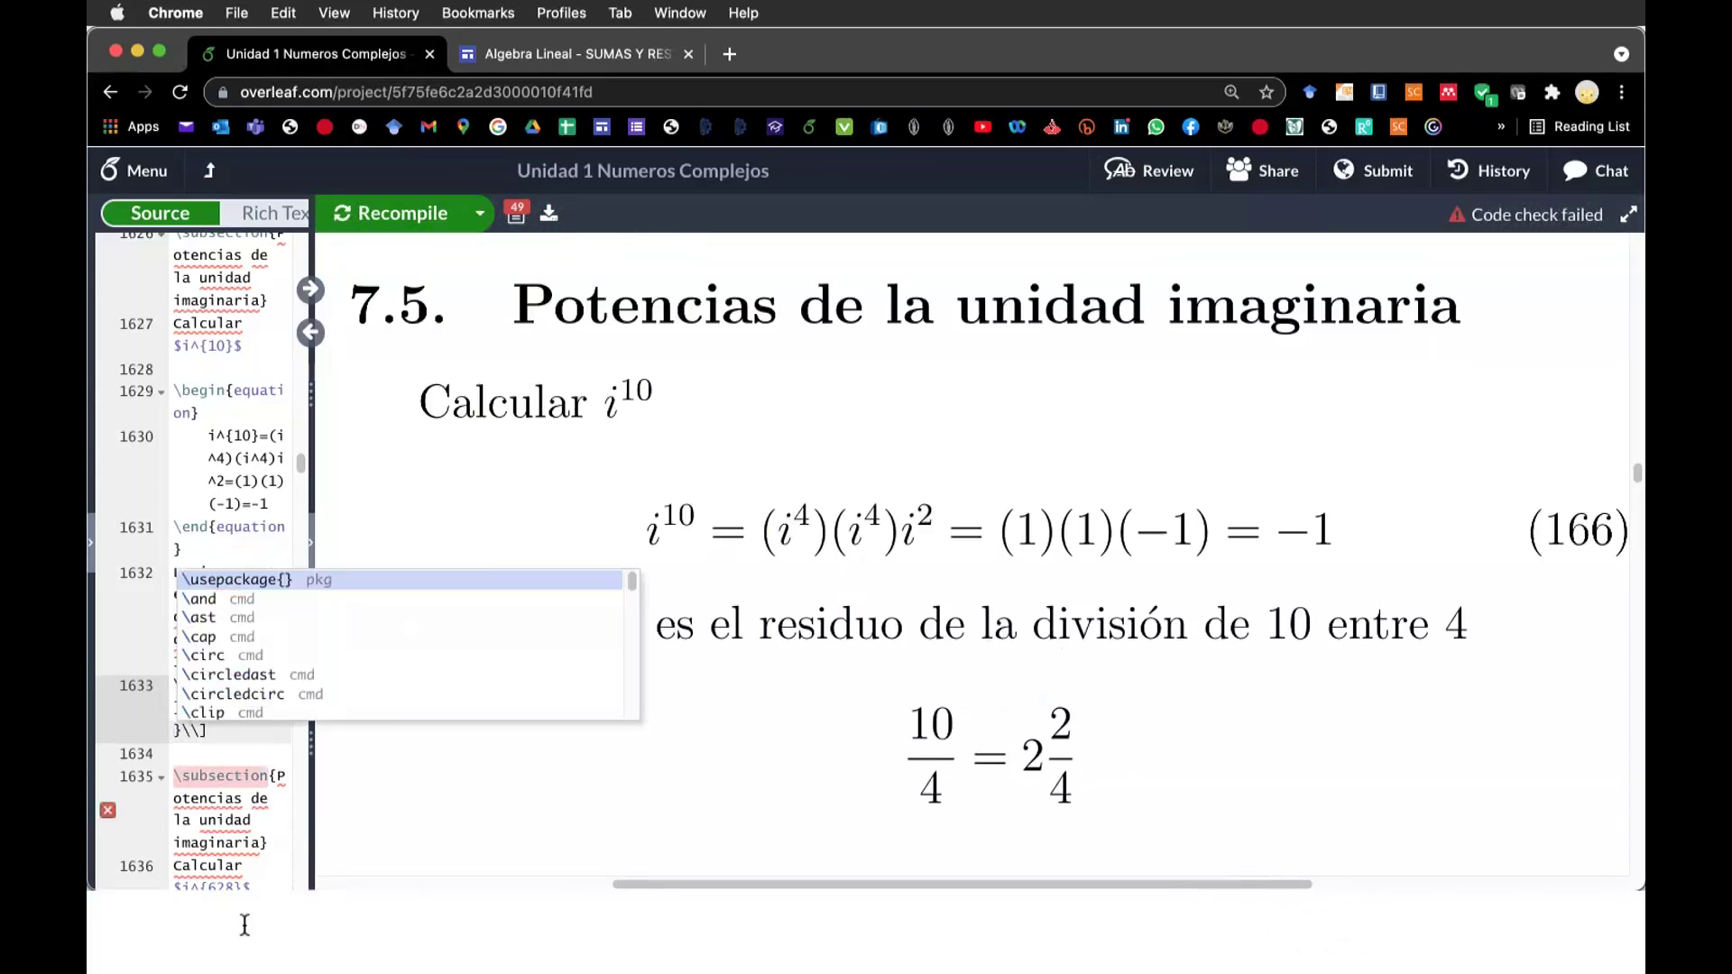
type("lef")
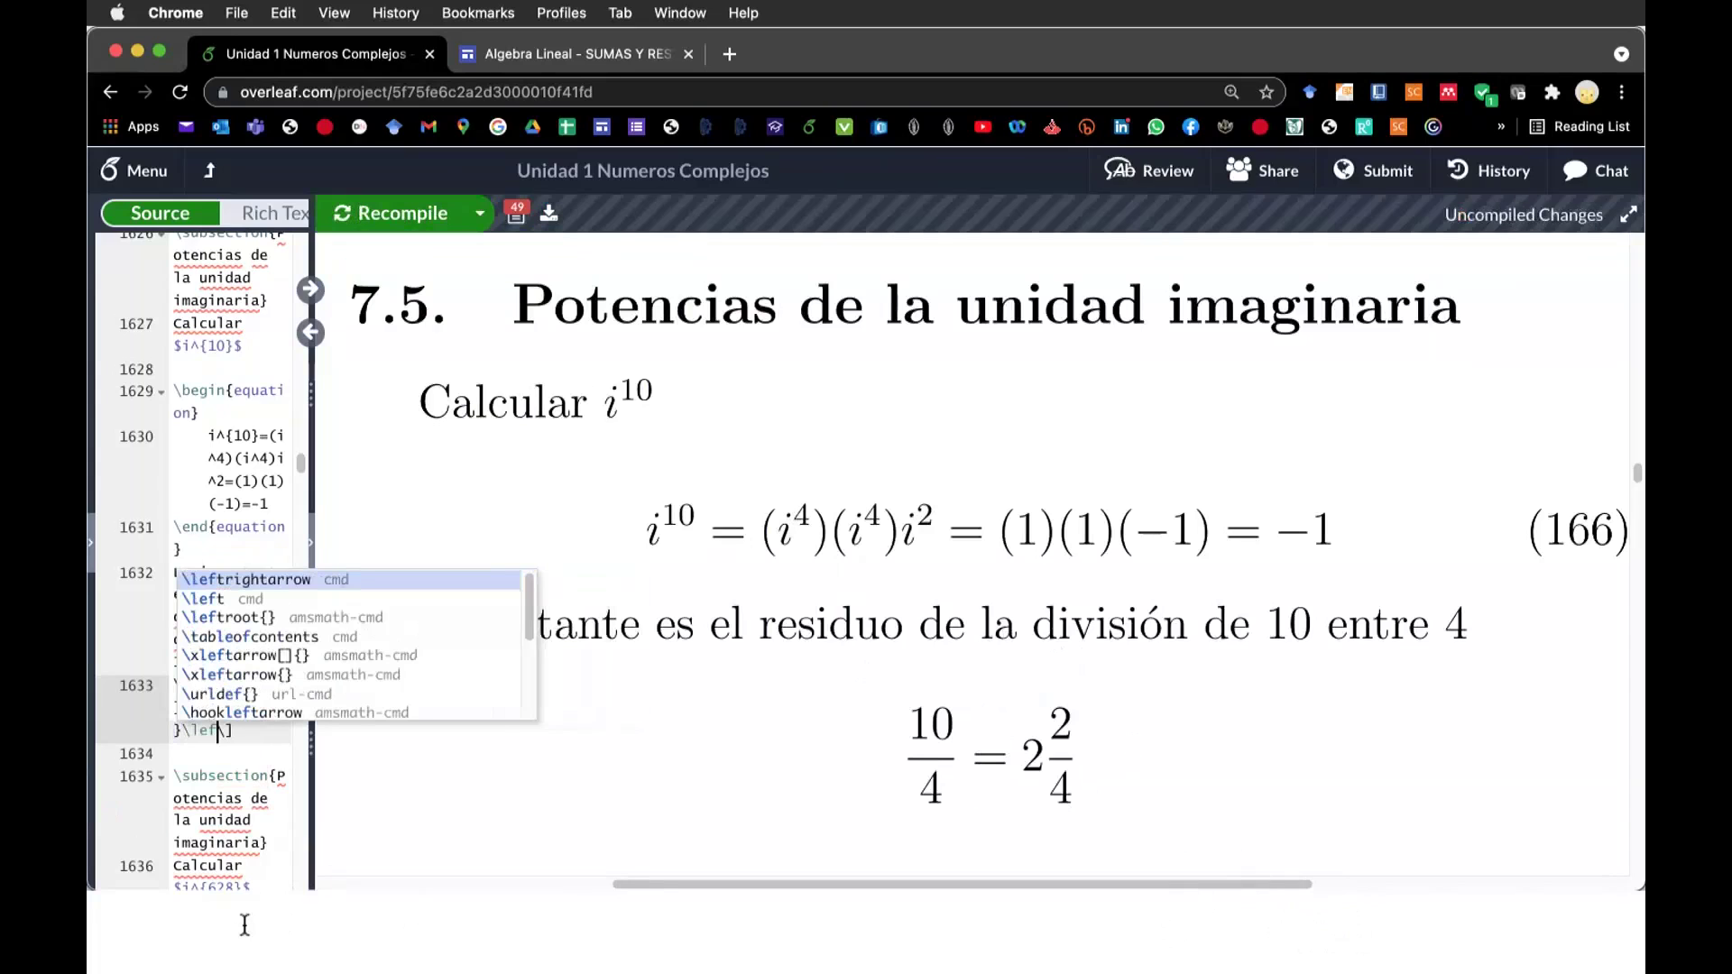
type("t")
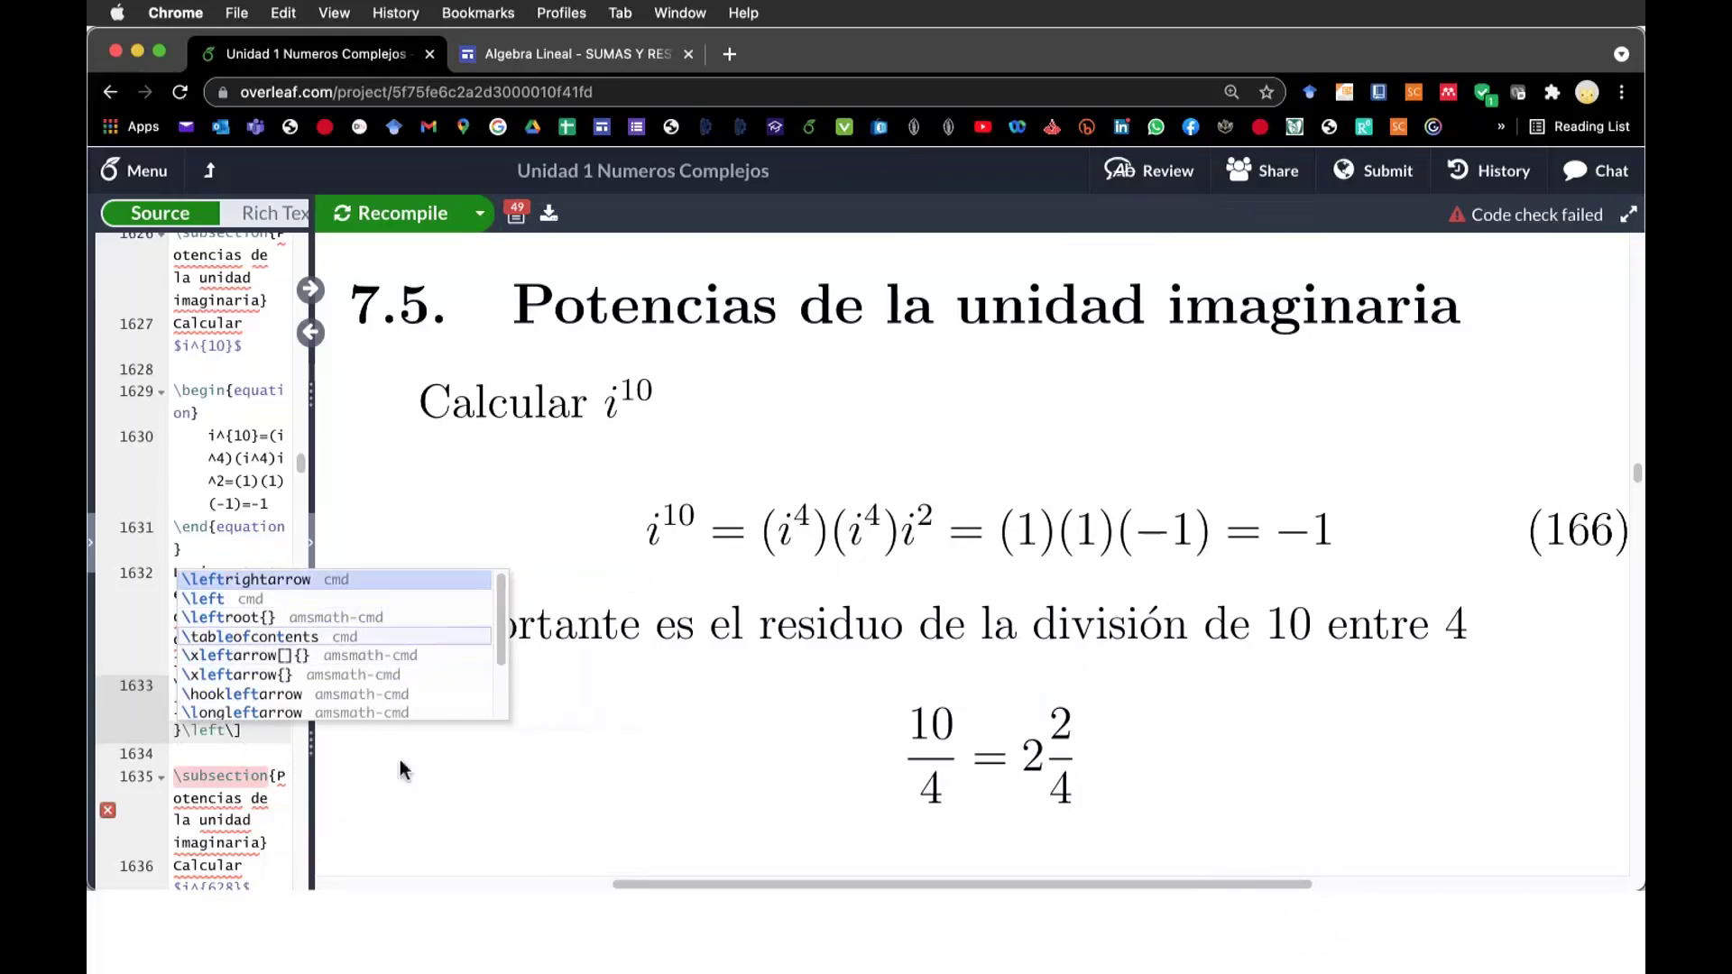
type("arro")
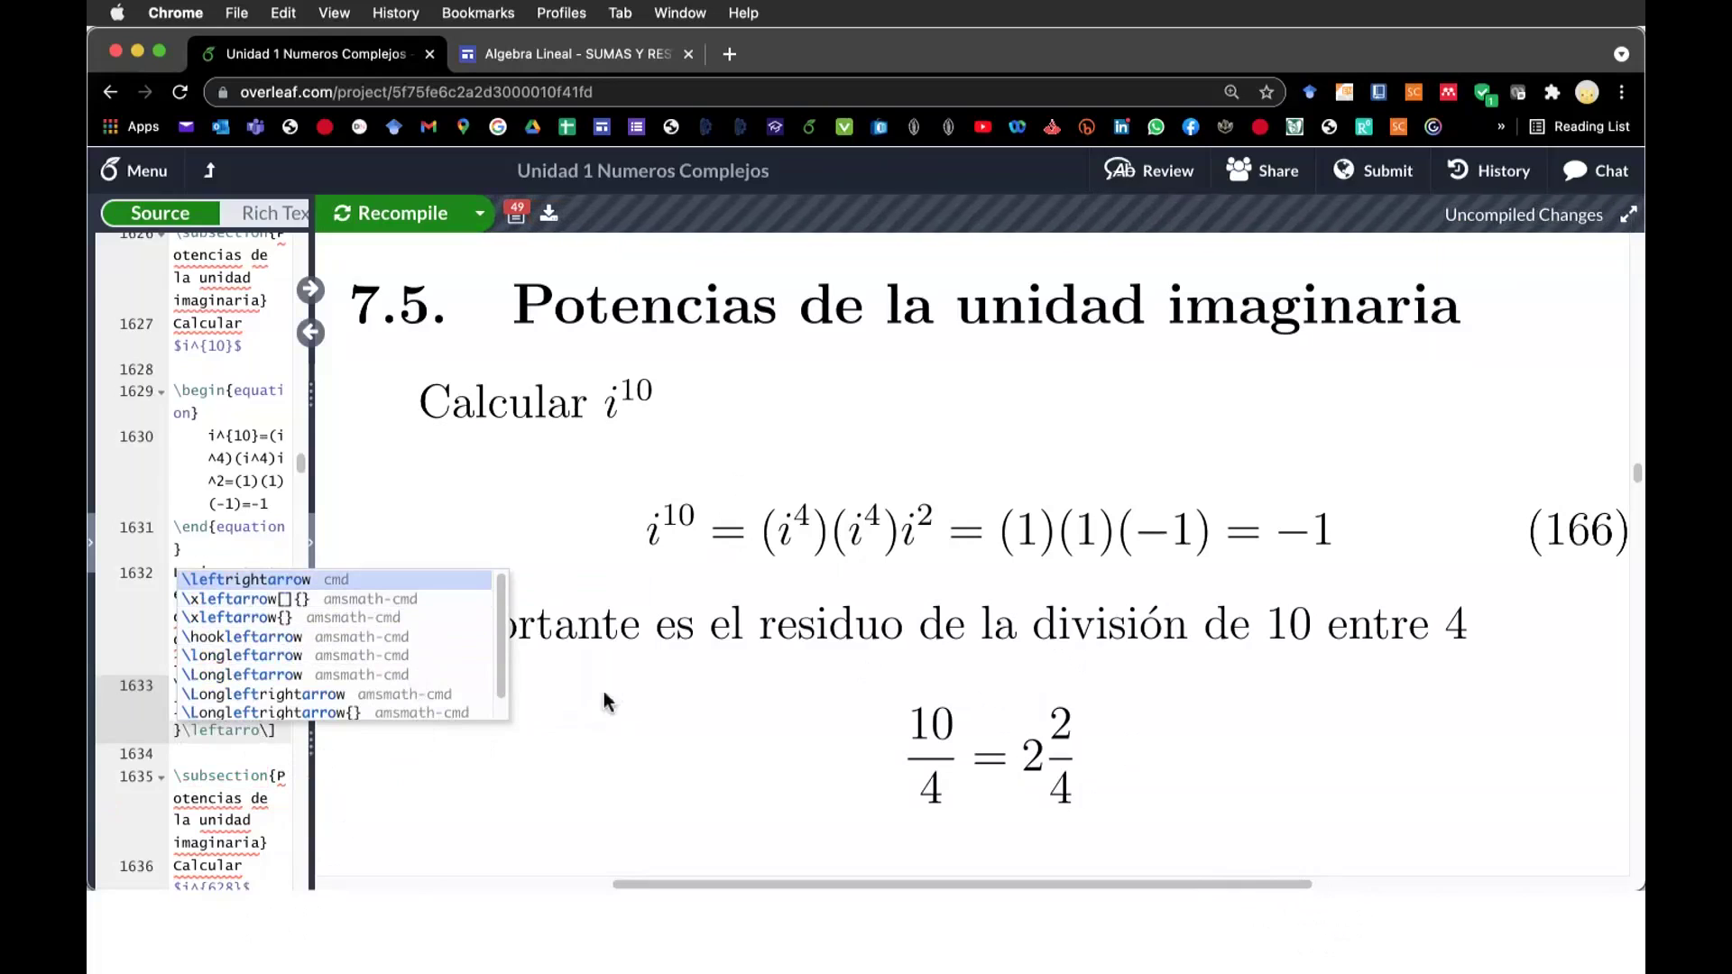
type("w")
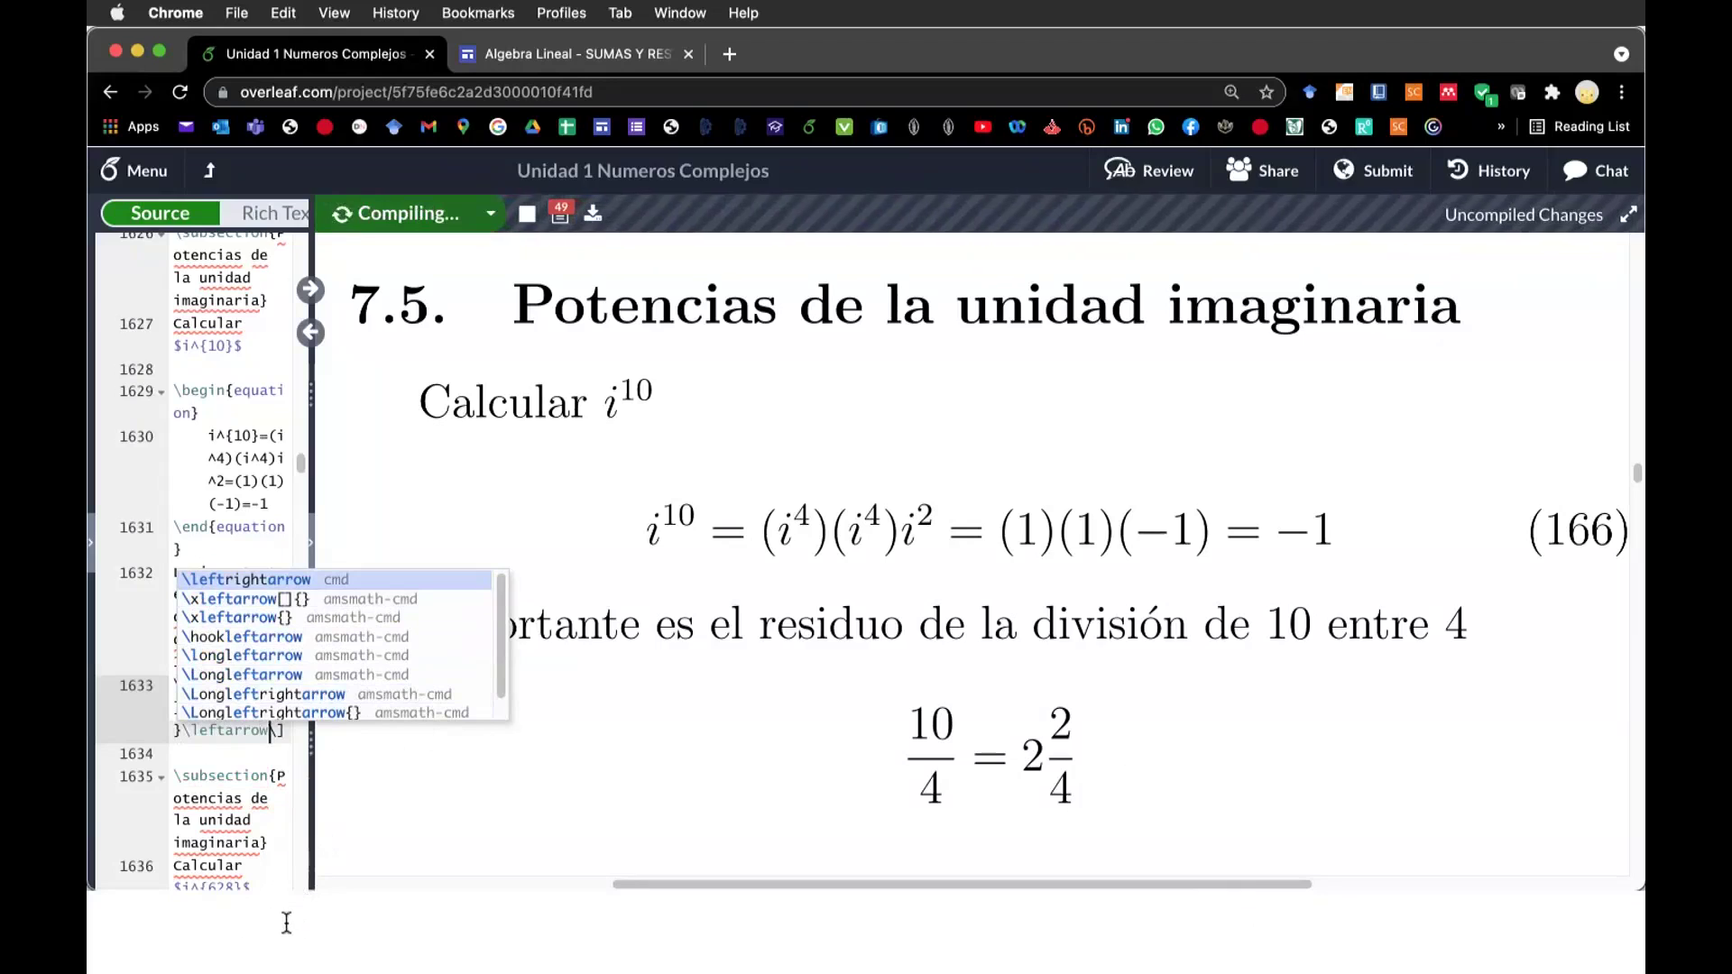
key("Return")
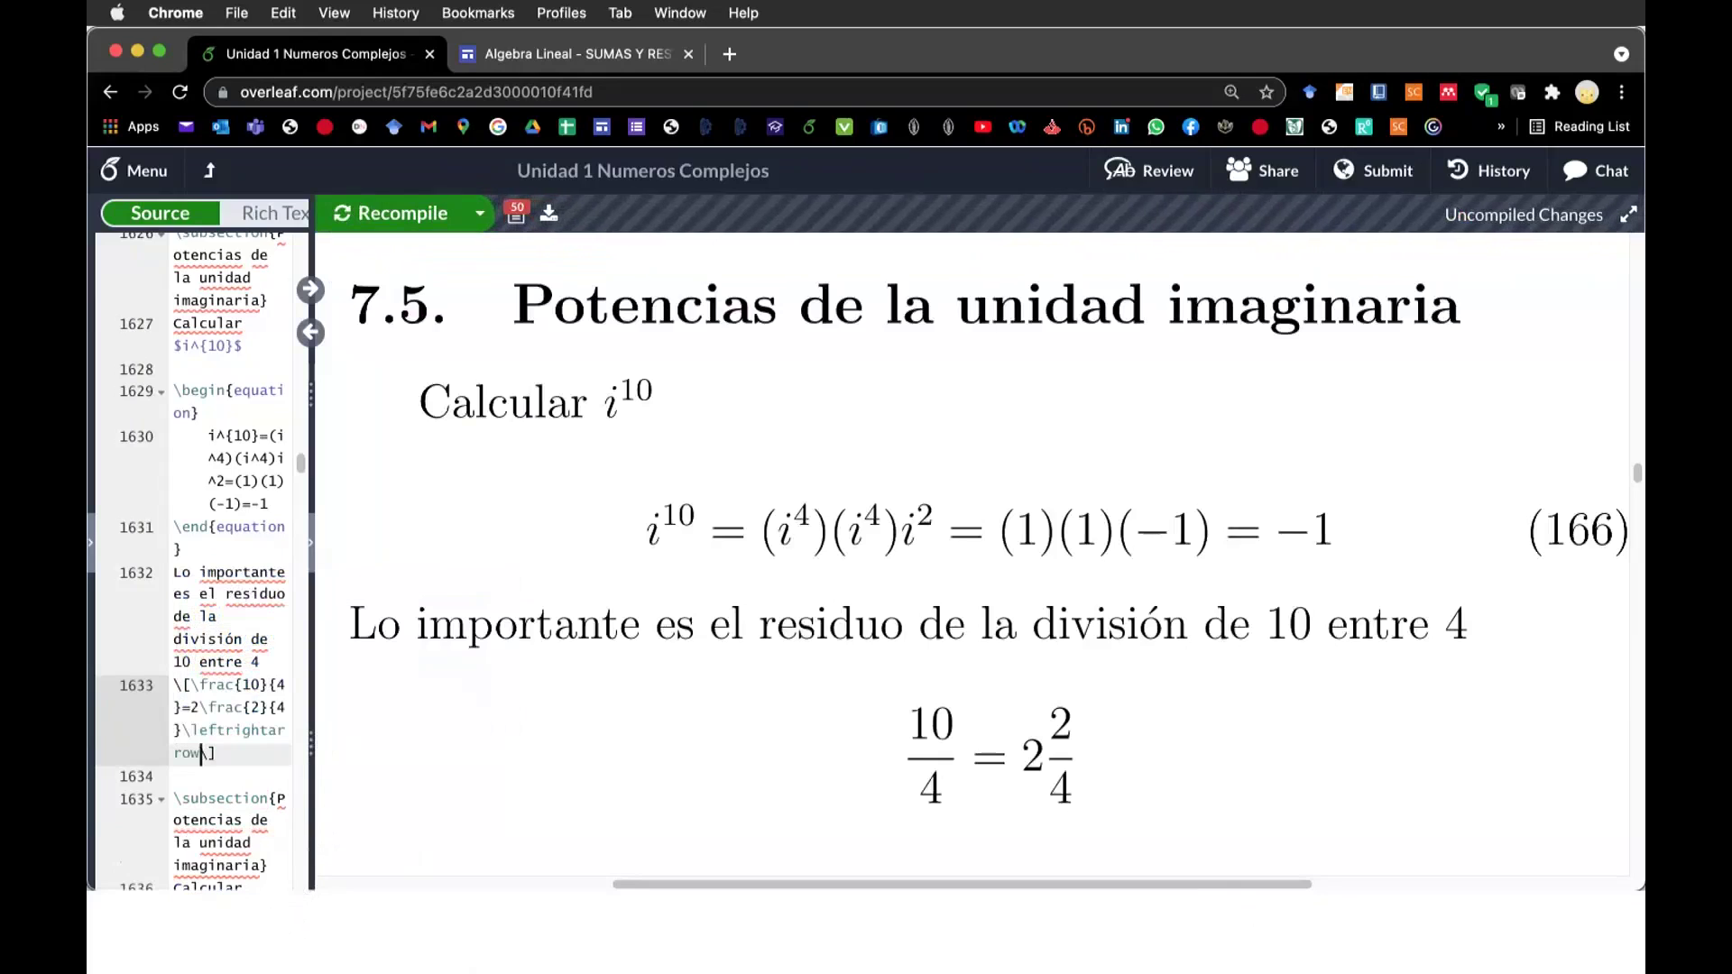
key("ctrl+Return")
left_click(217, 729)
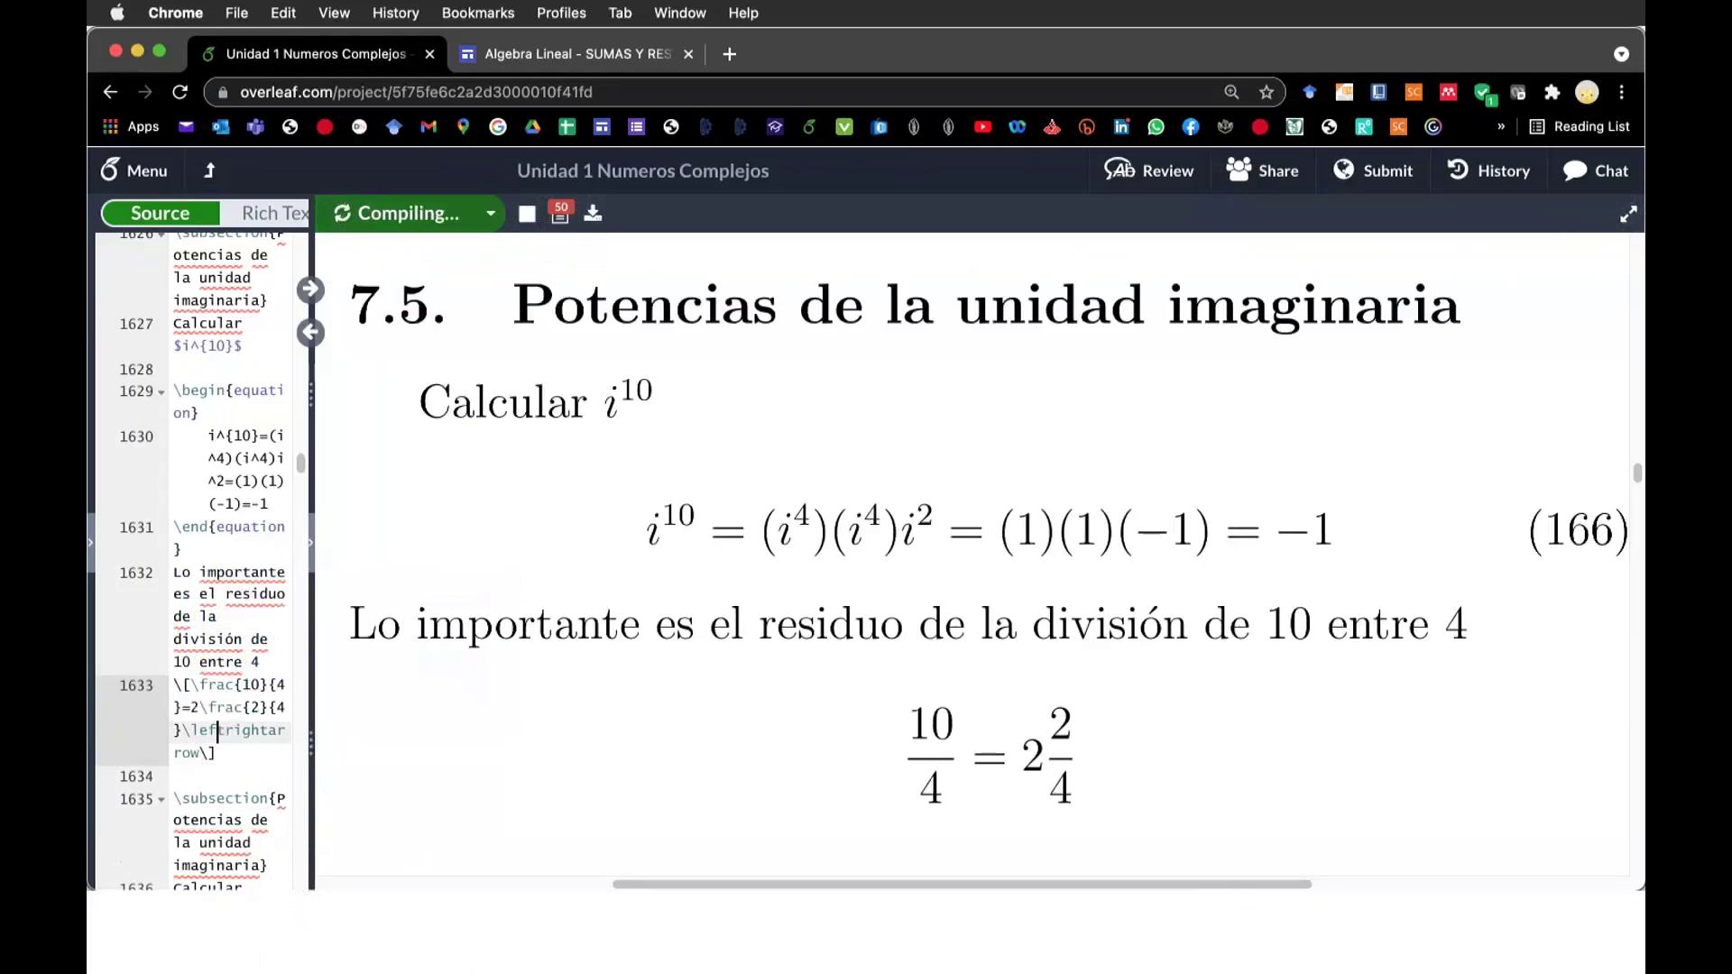
key("BackSpace")
key("BackSpace")
key("BackSpace")
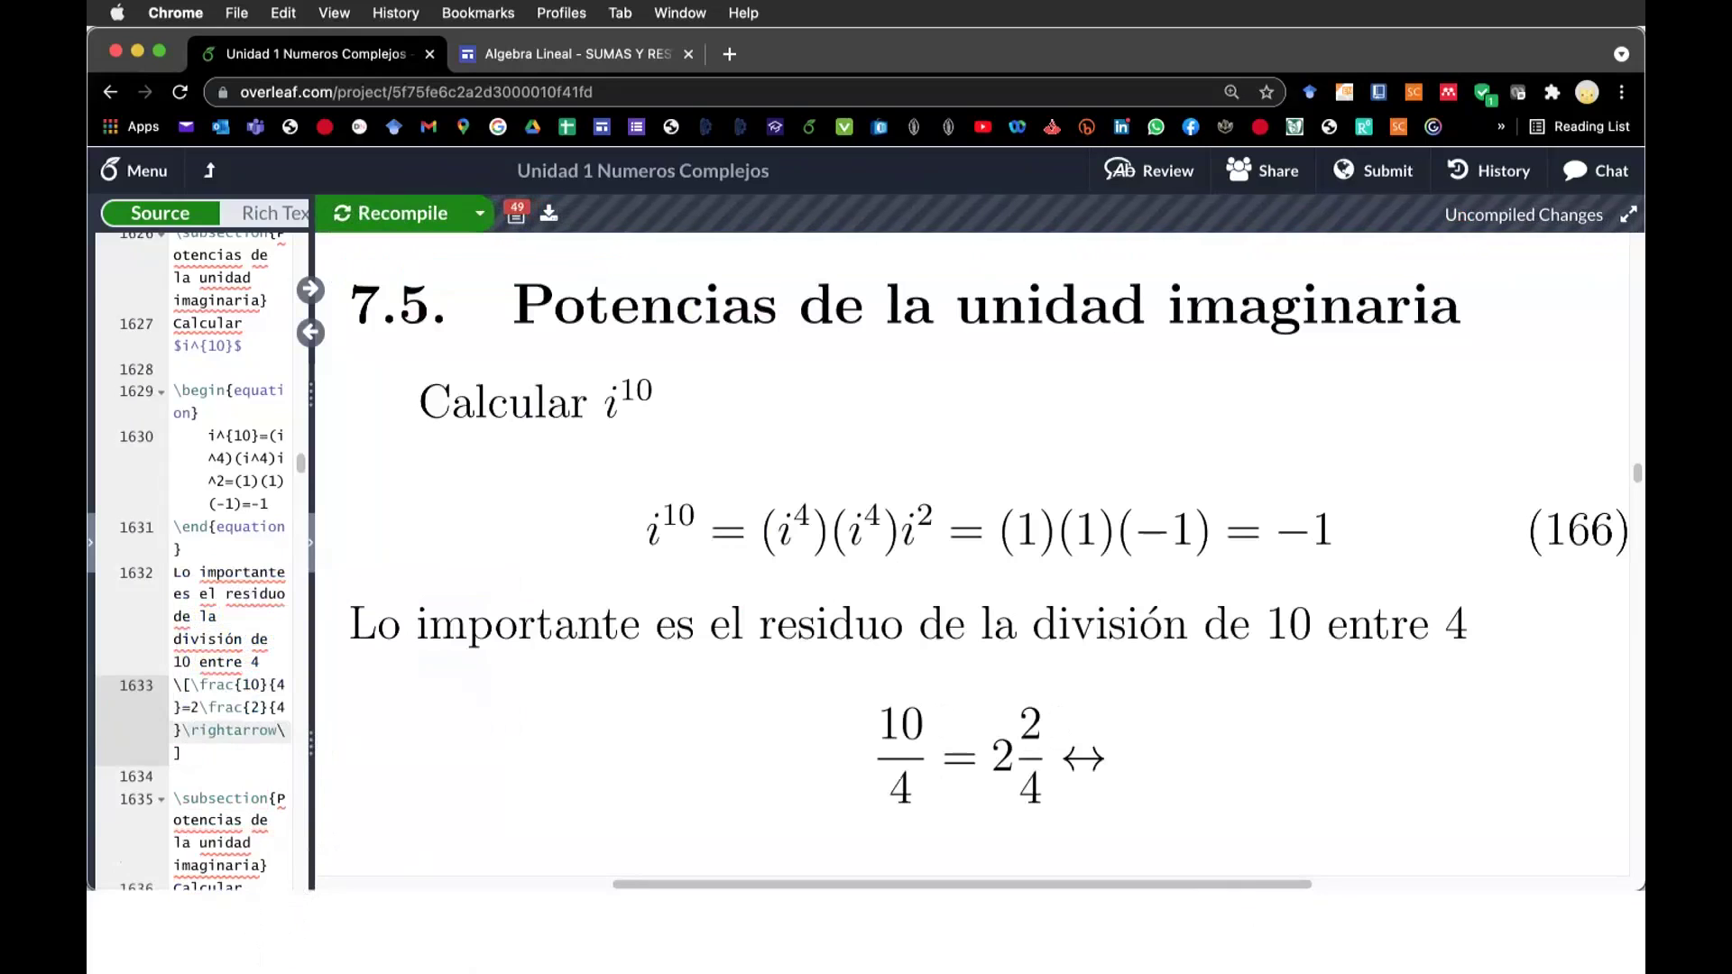
key("ctrl+Return")
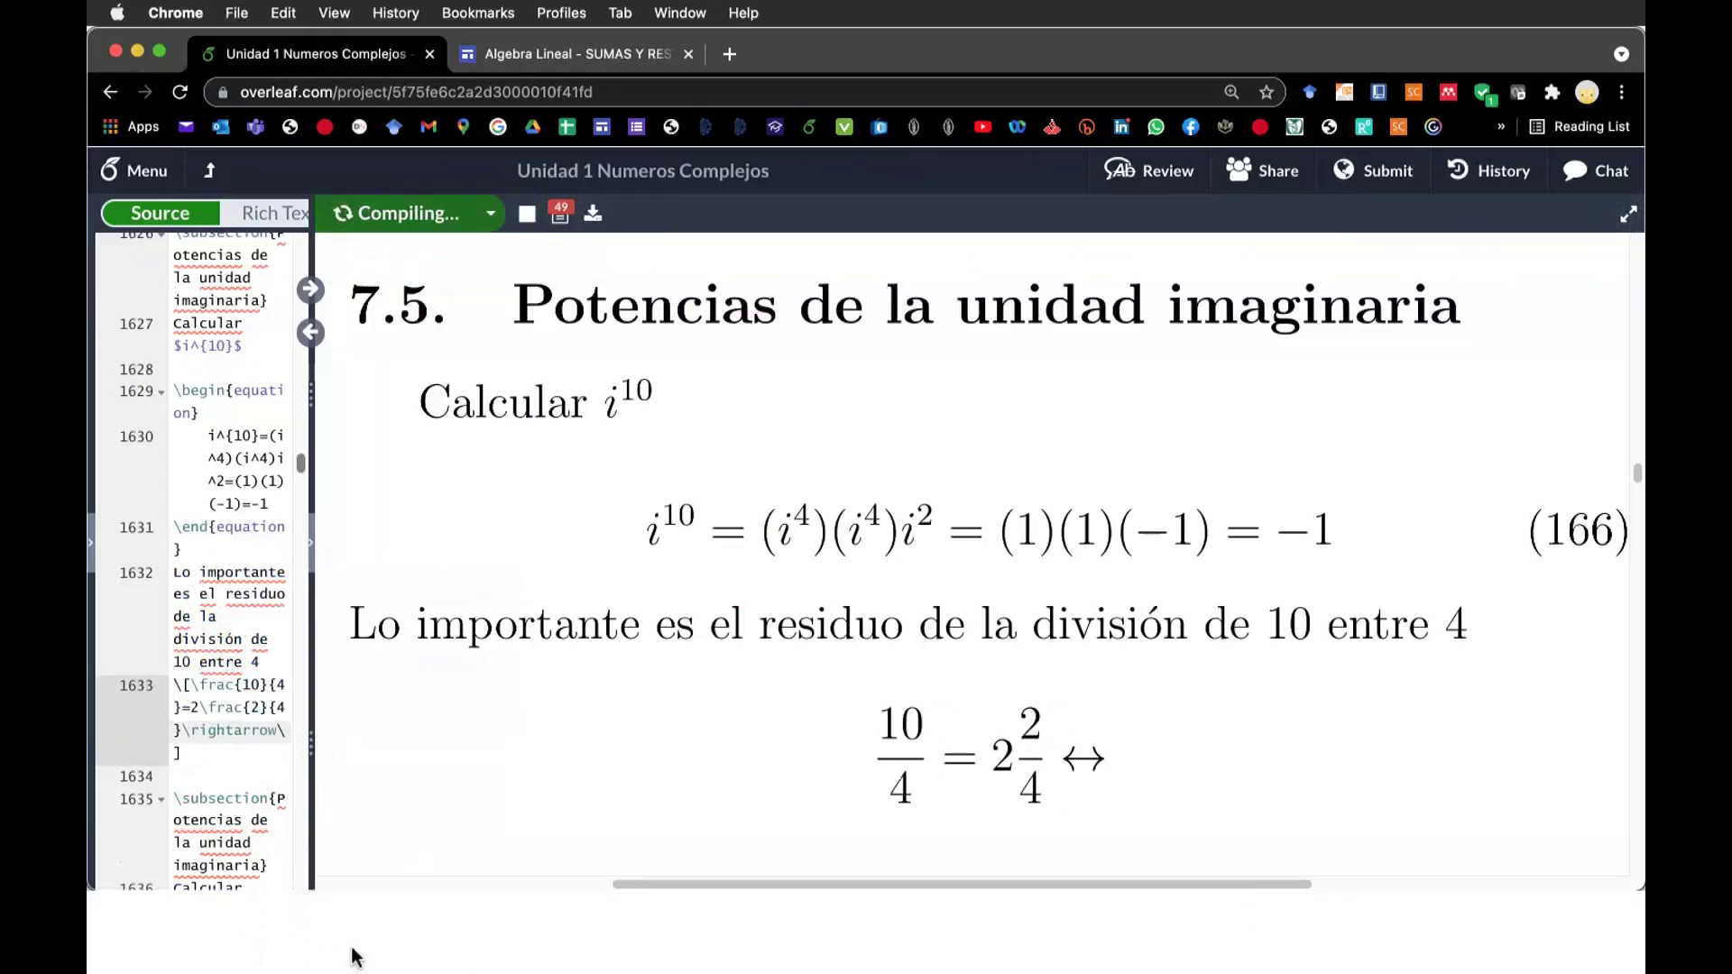
key("Return")
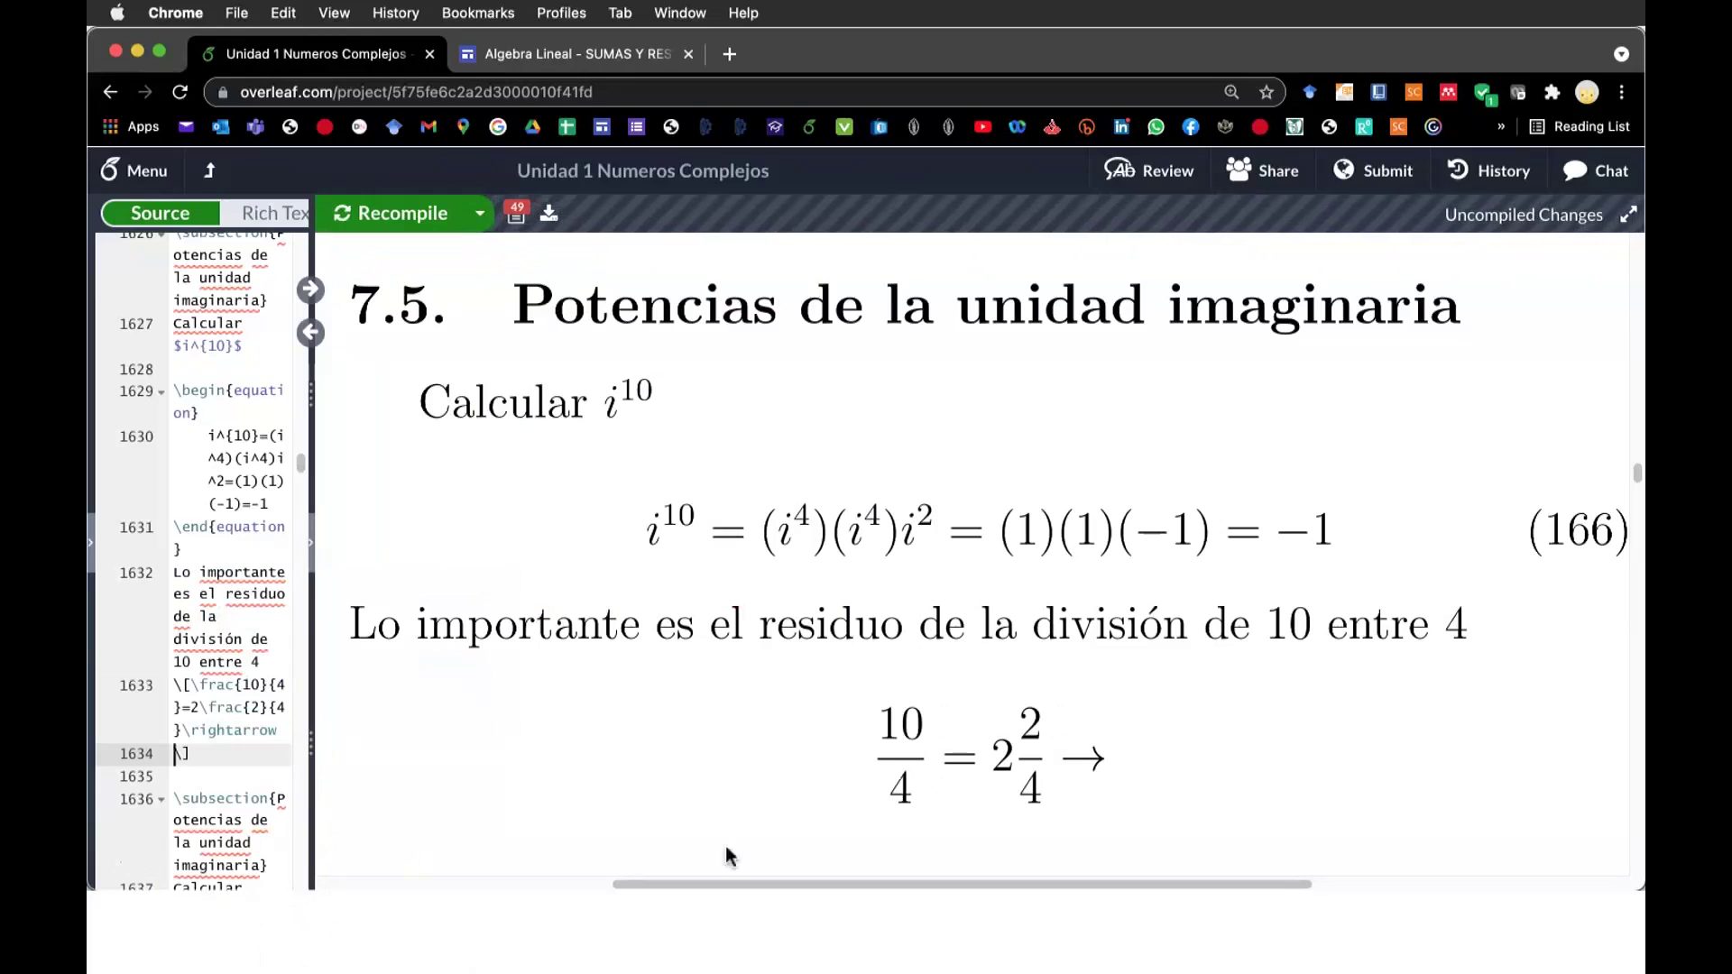
- Write i^{10}=i^2 on line 1634 after the arrow, recompile, then append =-1
key("super+s")
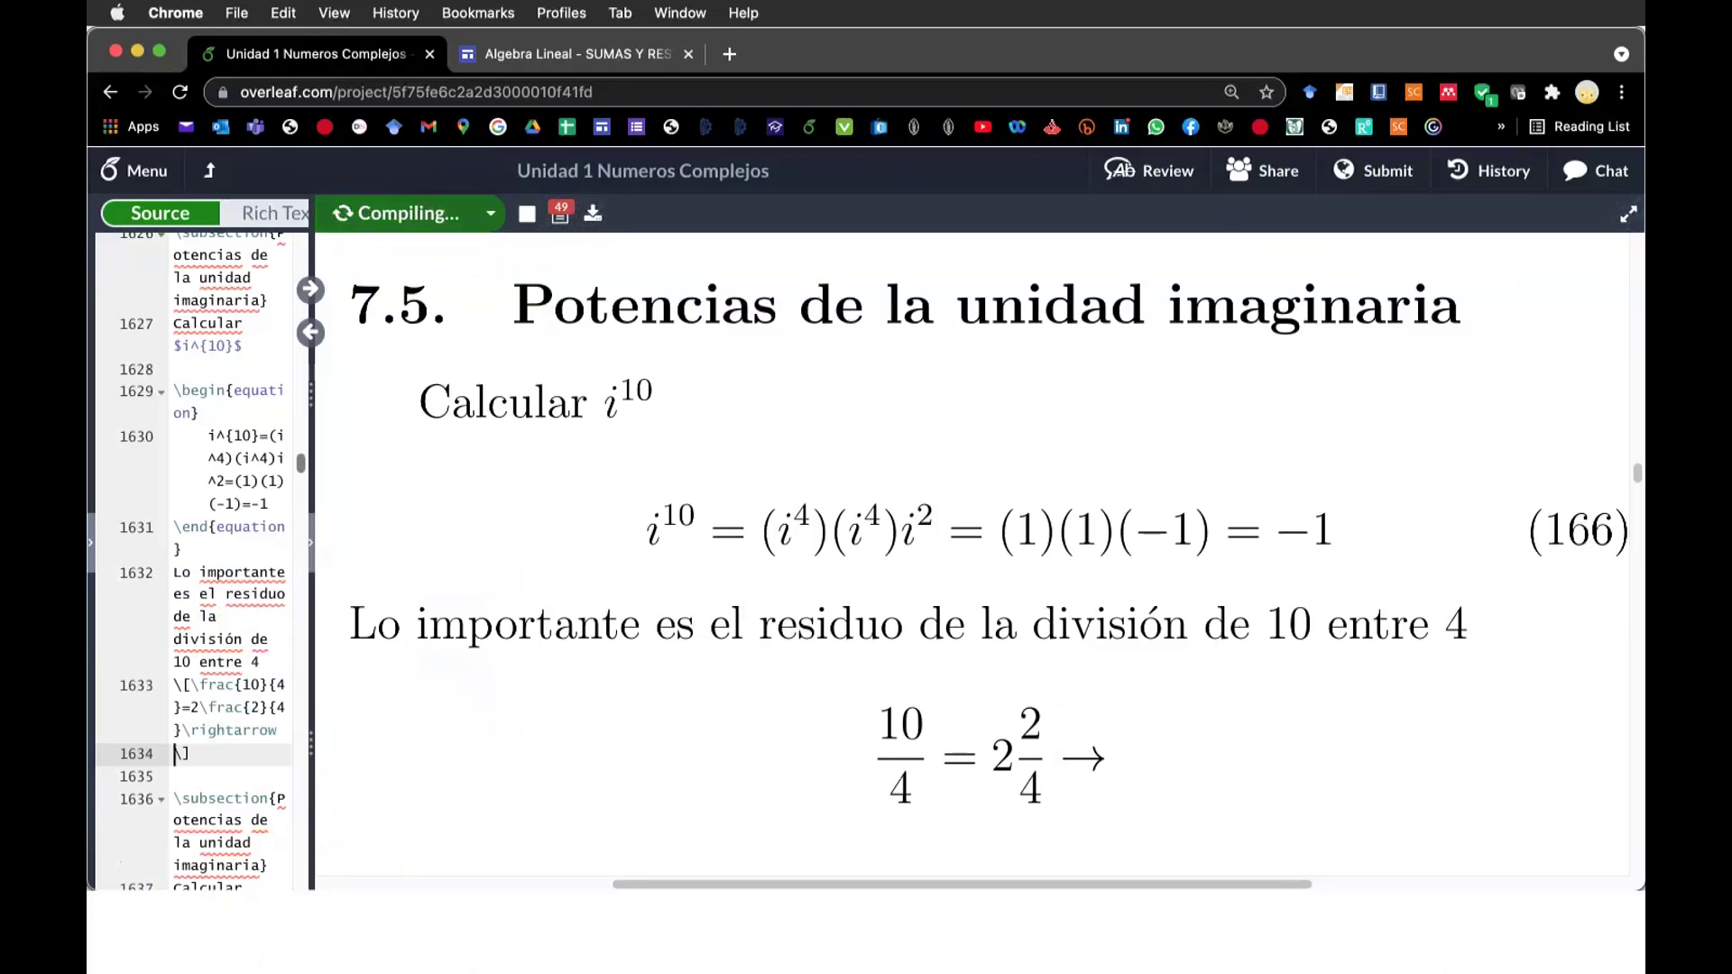
type("i")
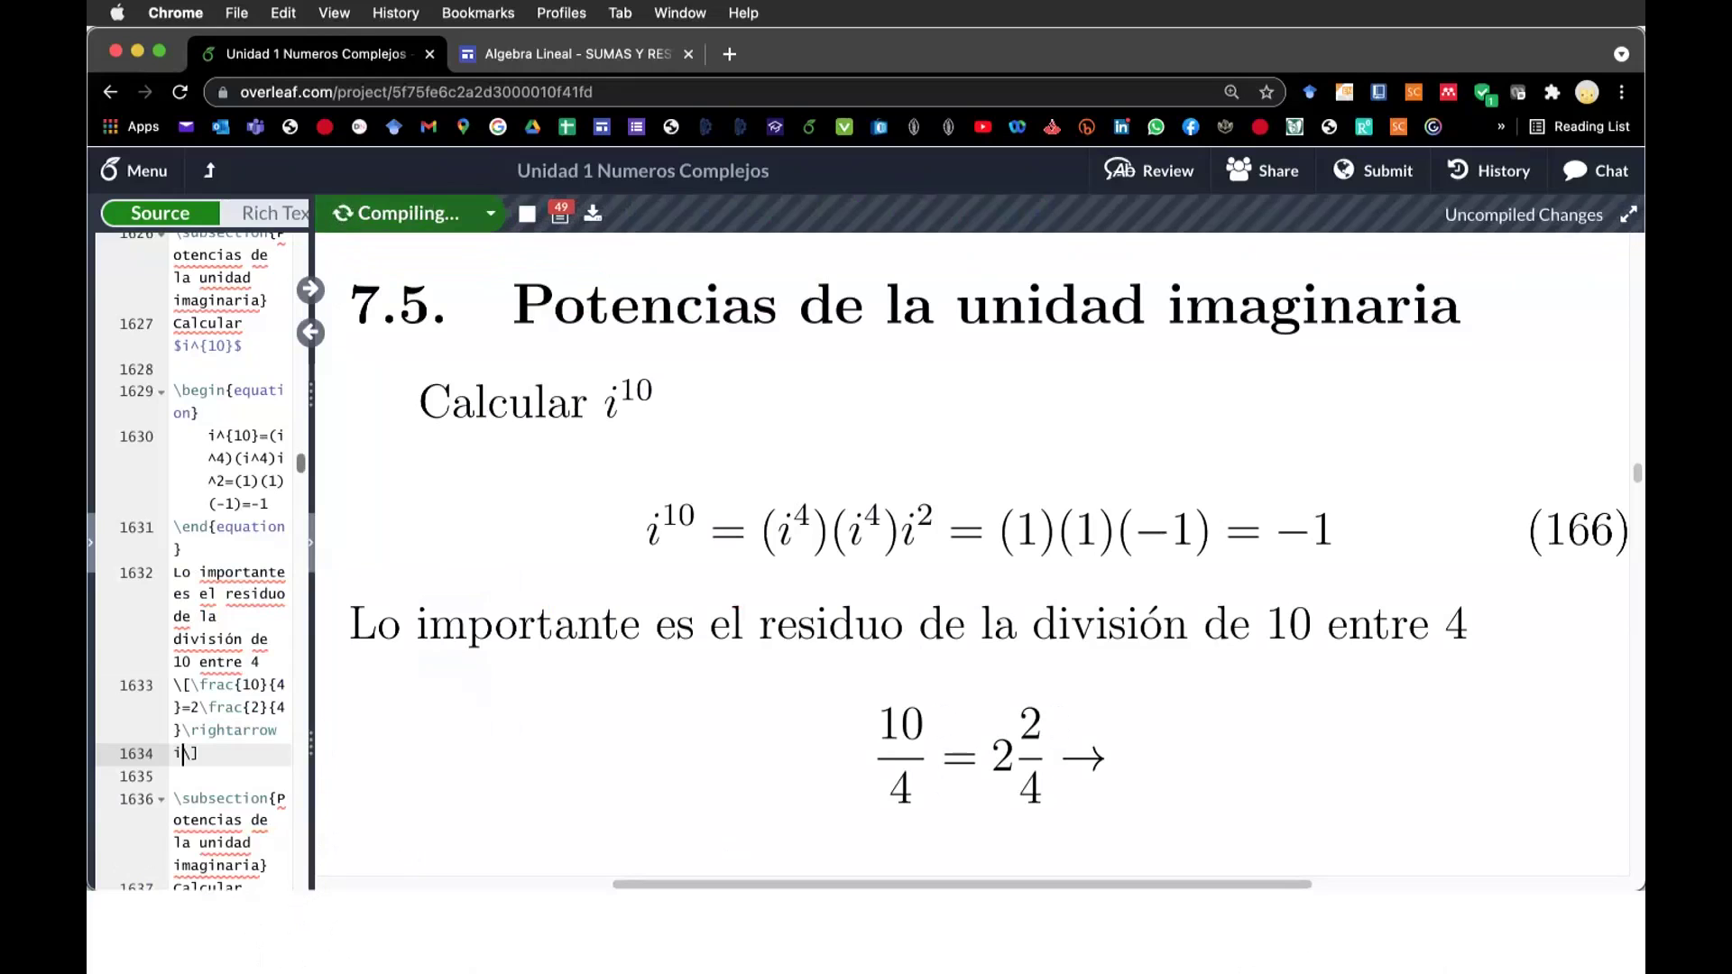
type("^10")
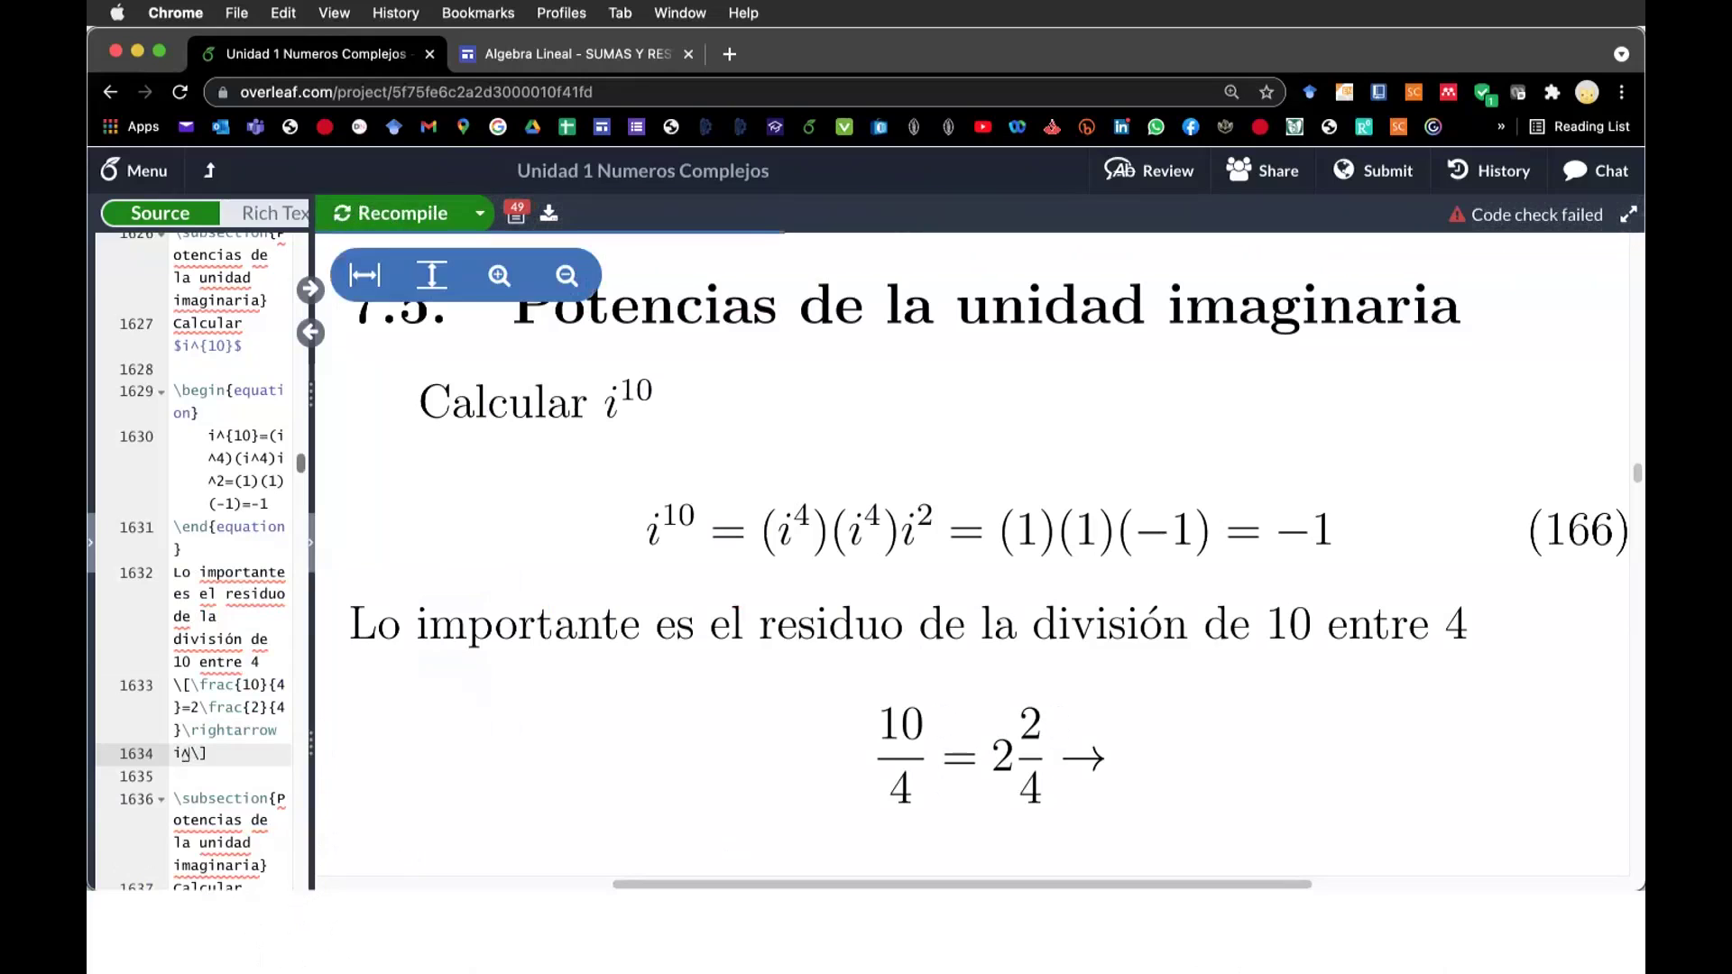
type("=")
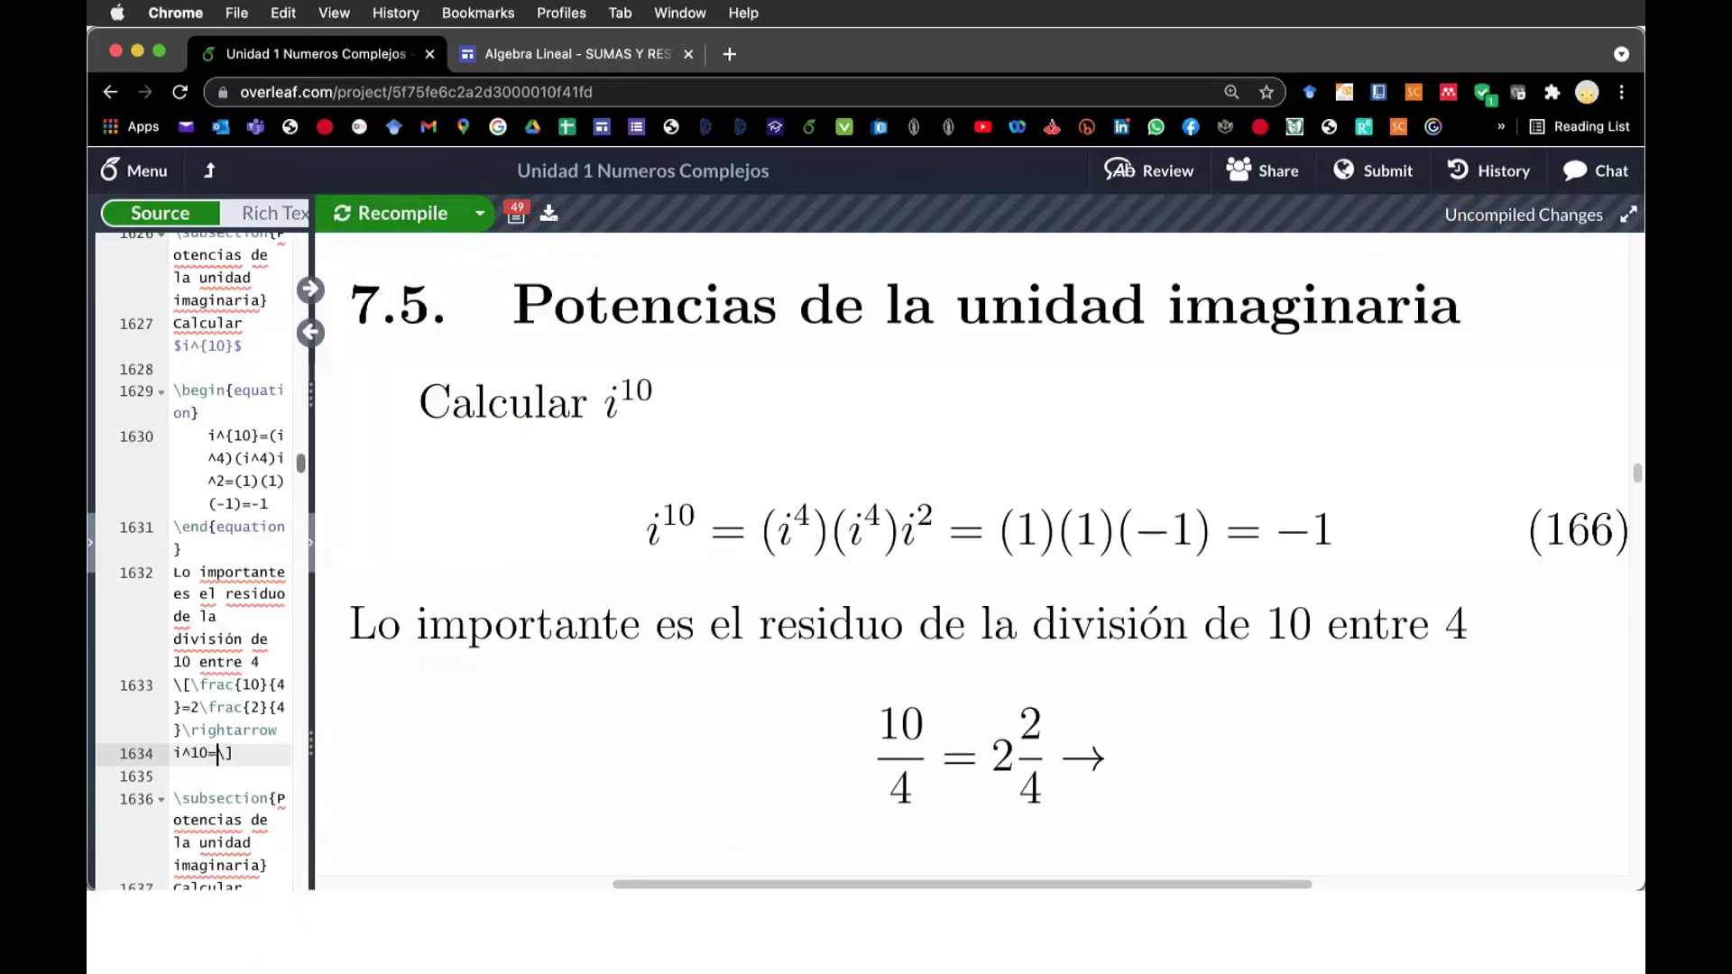
type("i^2")
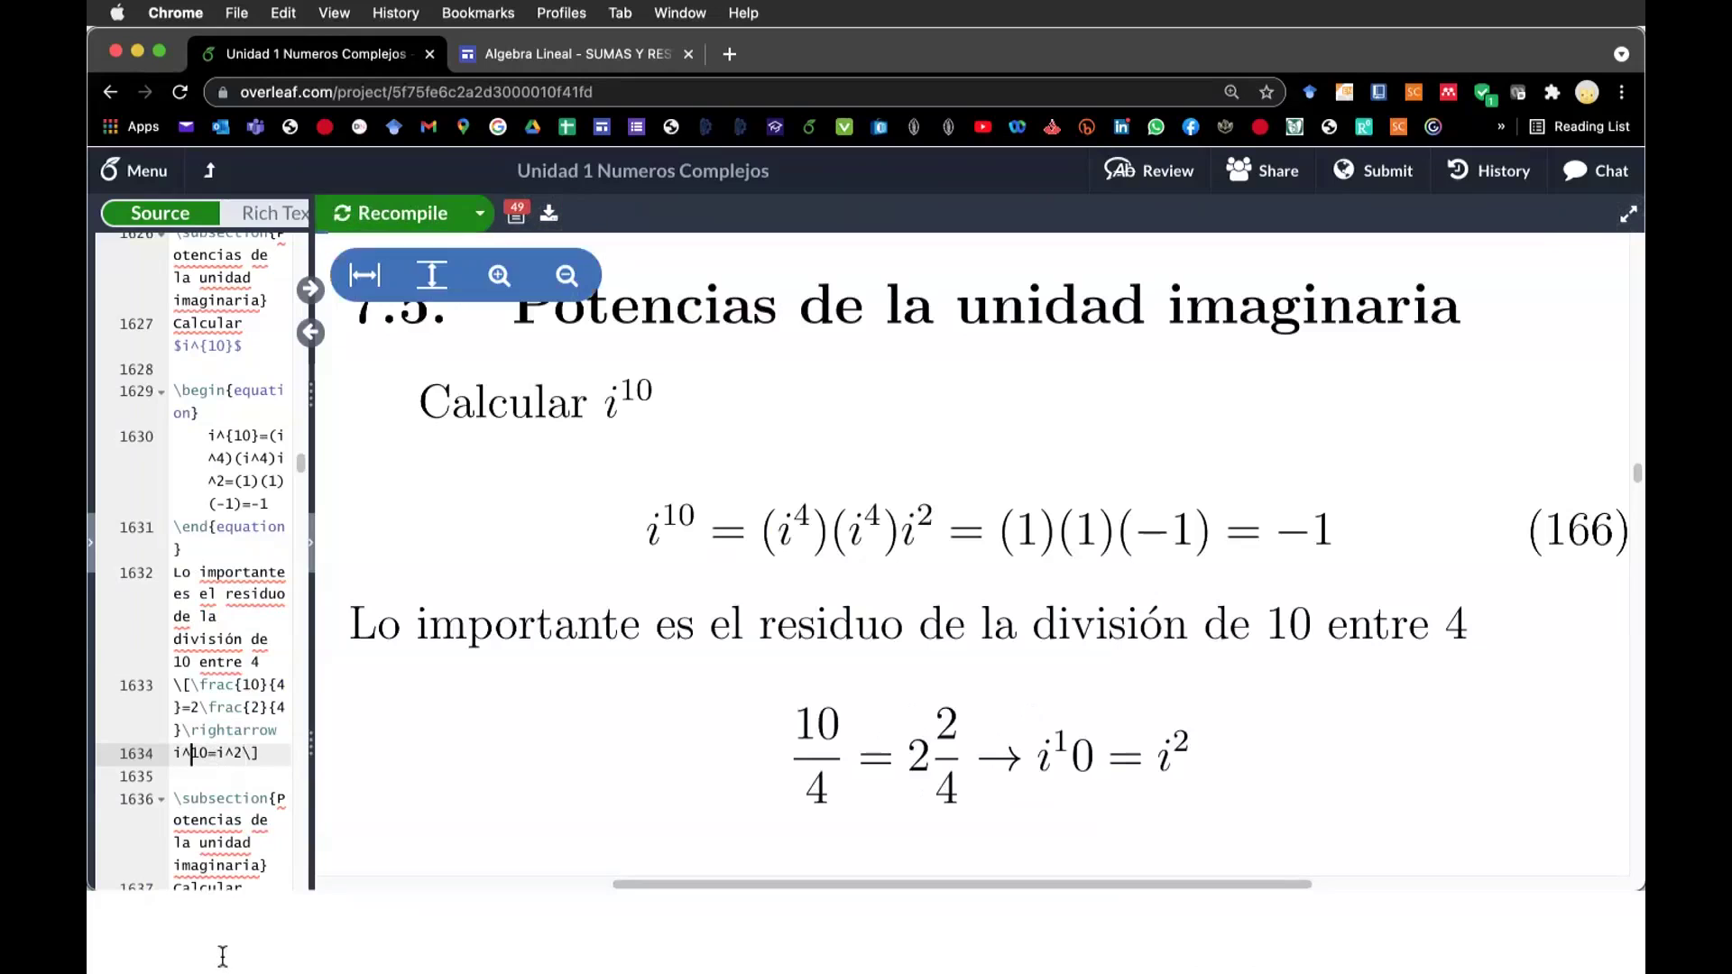
type("{")
left_click(217, 753)
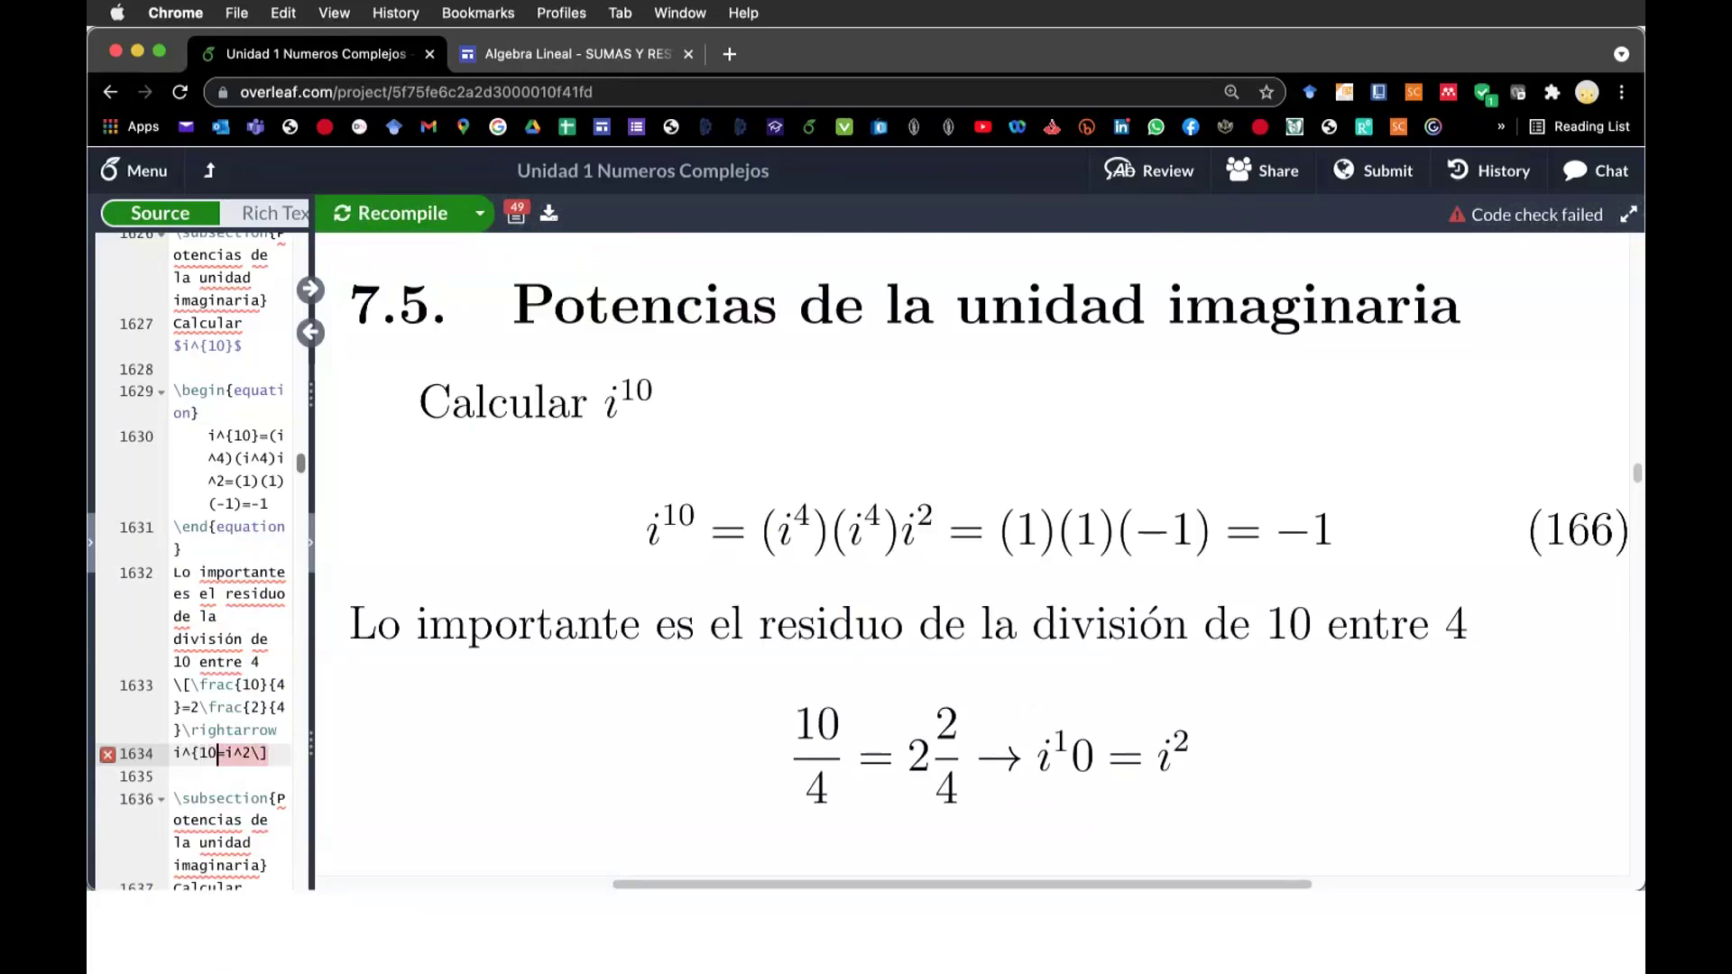
type("}")
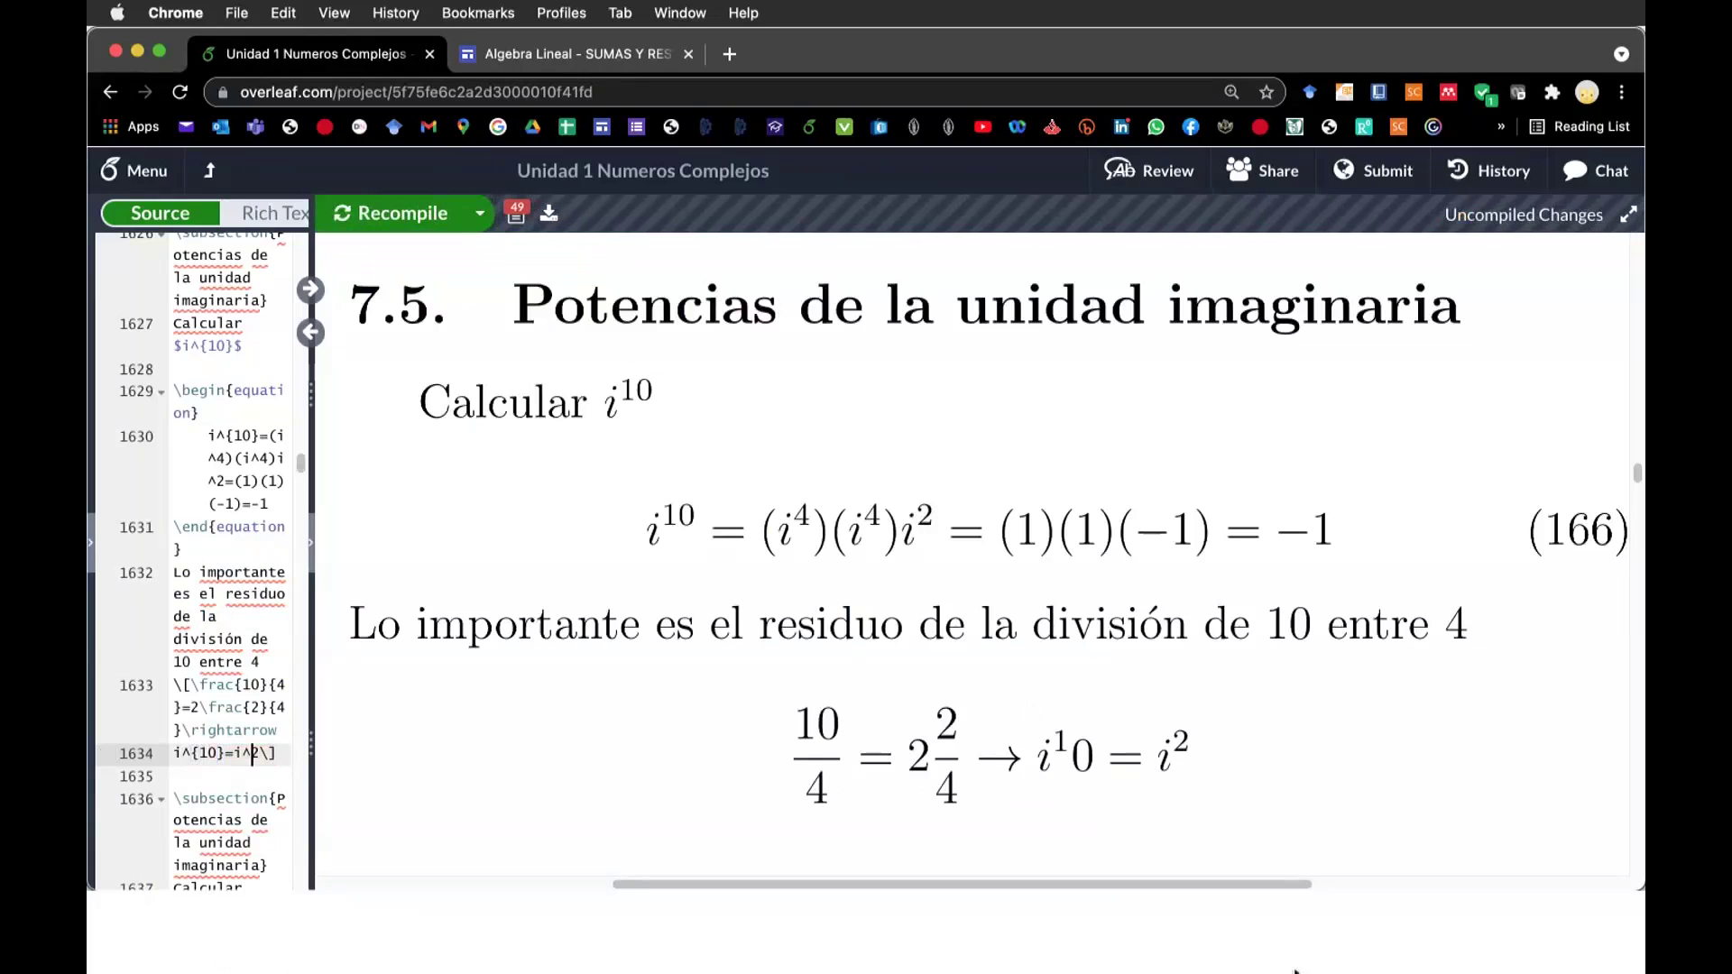
key("super+s")
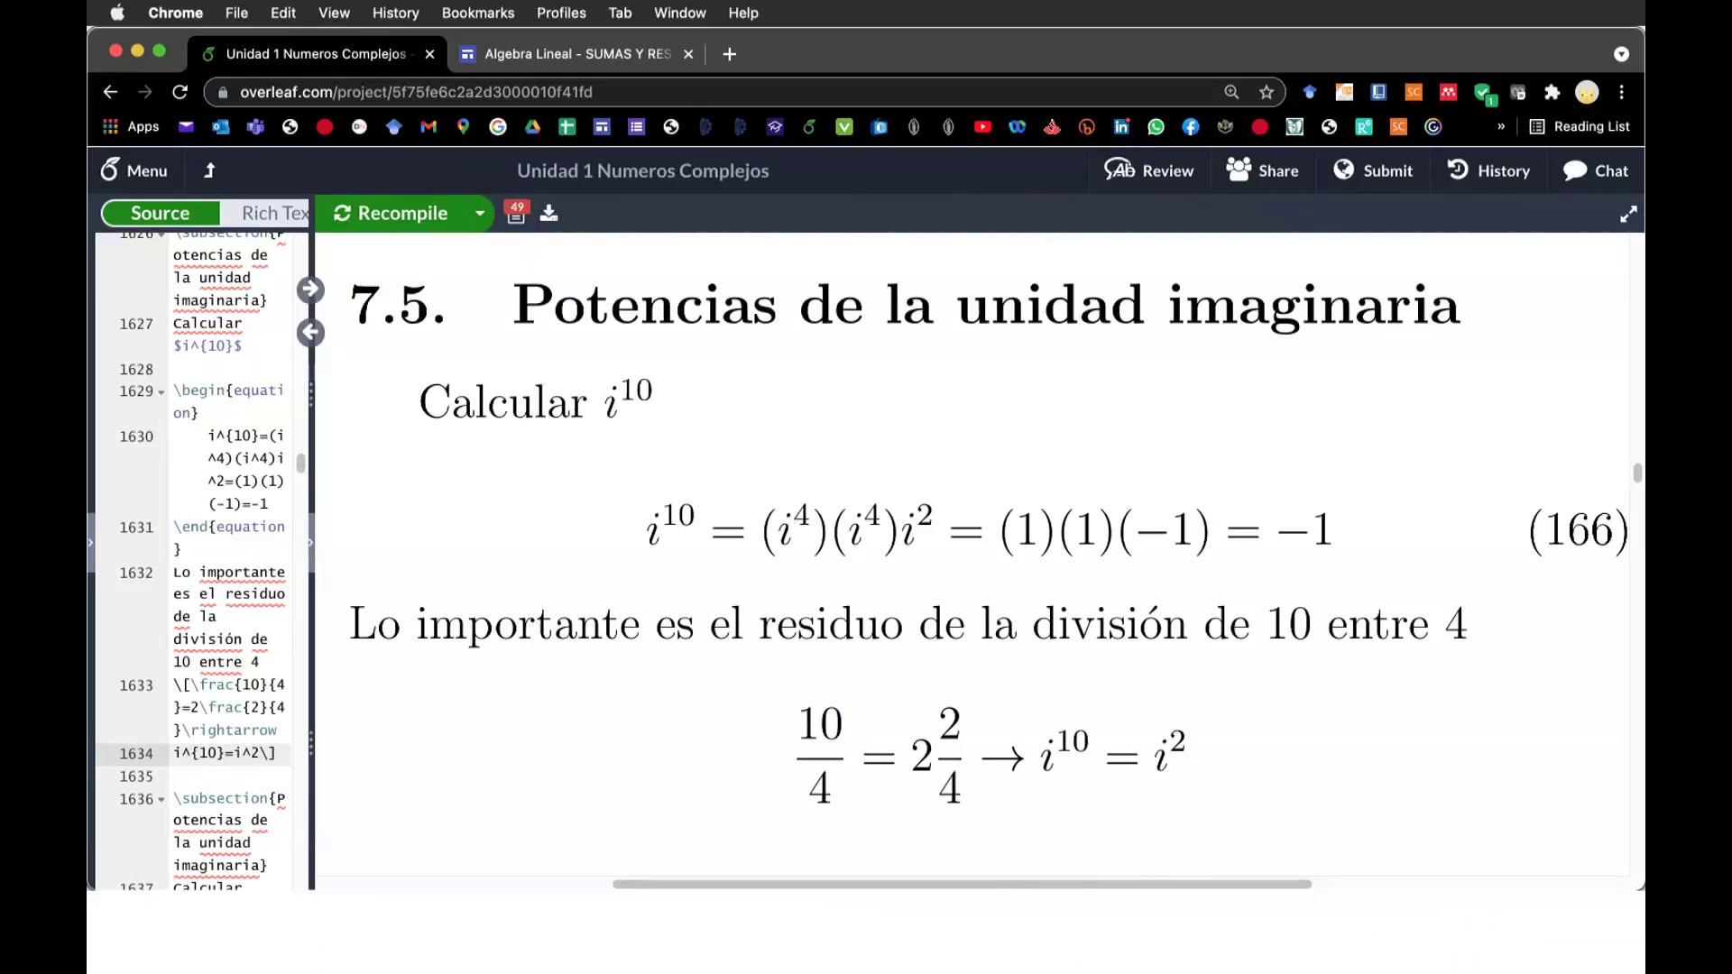
type("=-1")
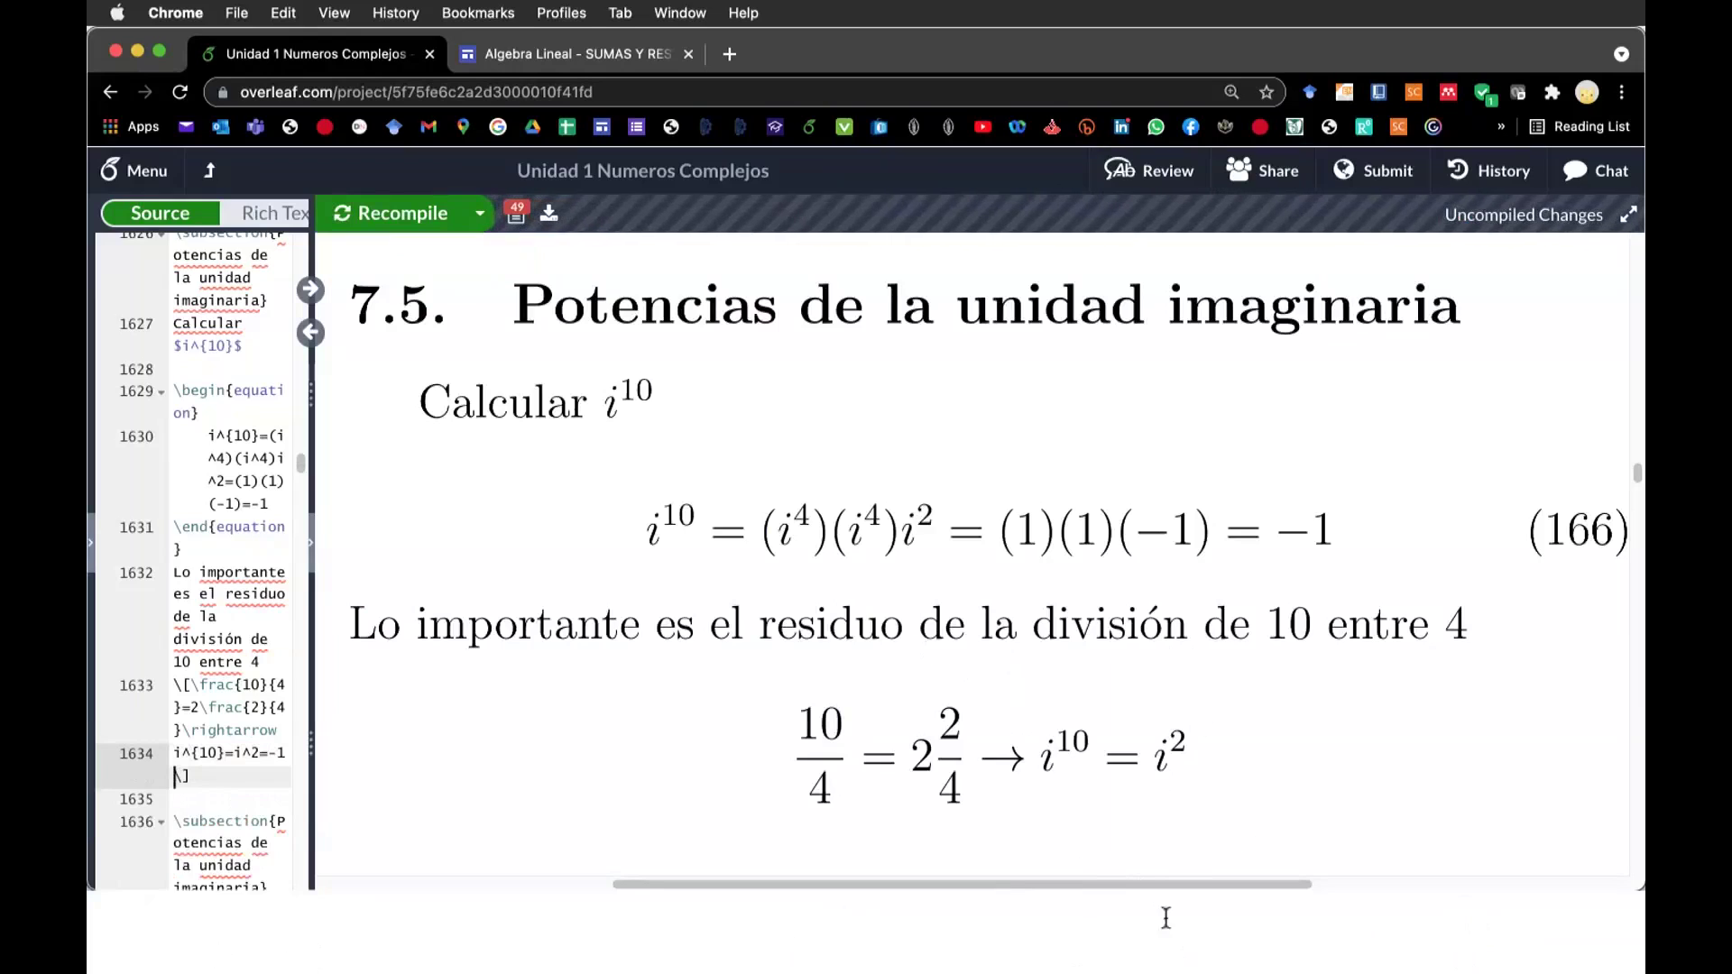
- Recompile so the equation ends with = −1, then switch to Excel and back to the notes
key("super+s")
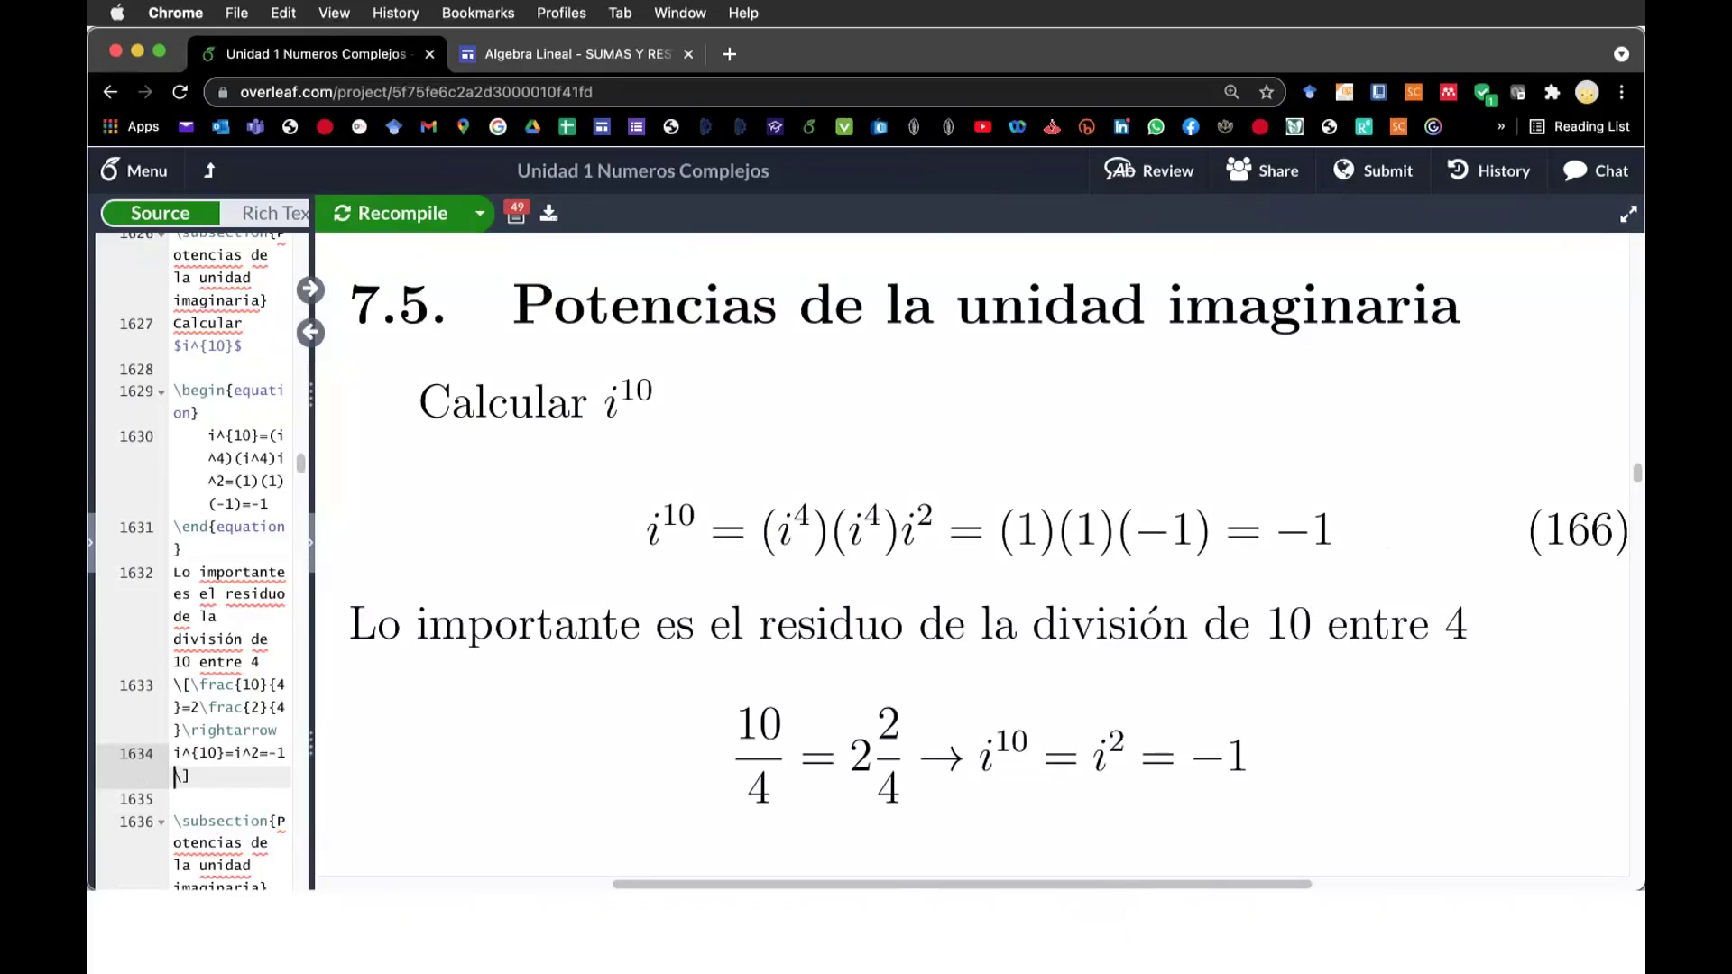
key("super+Tab")
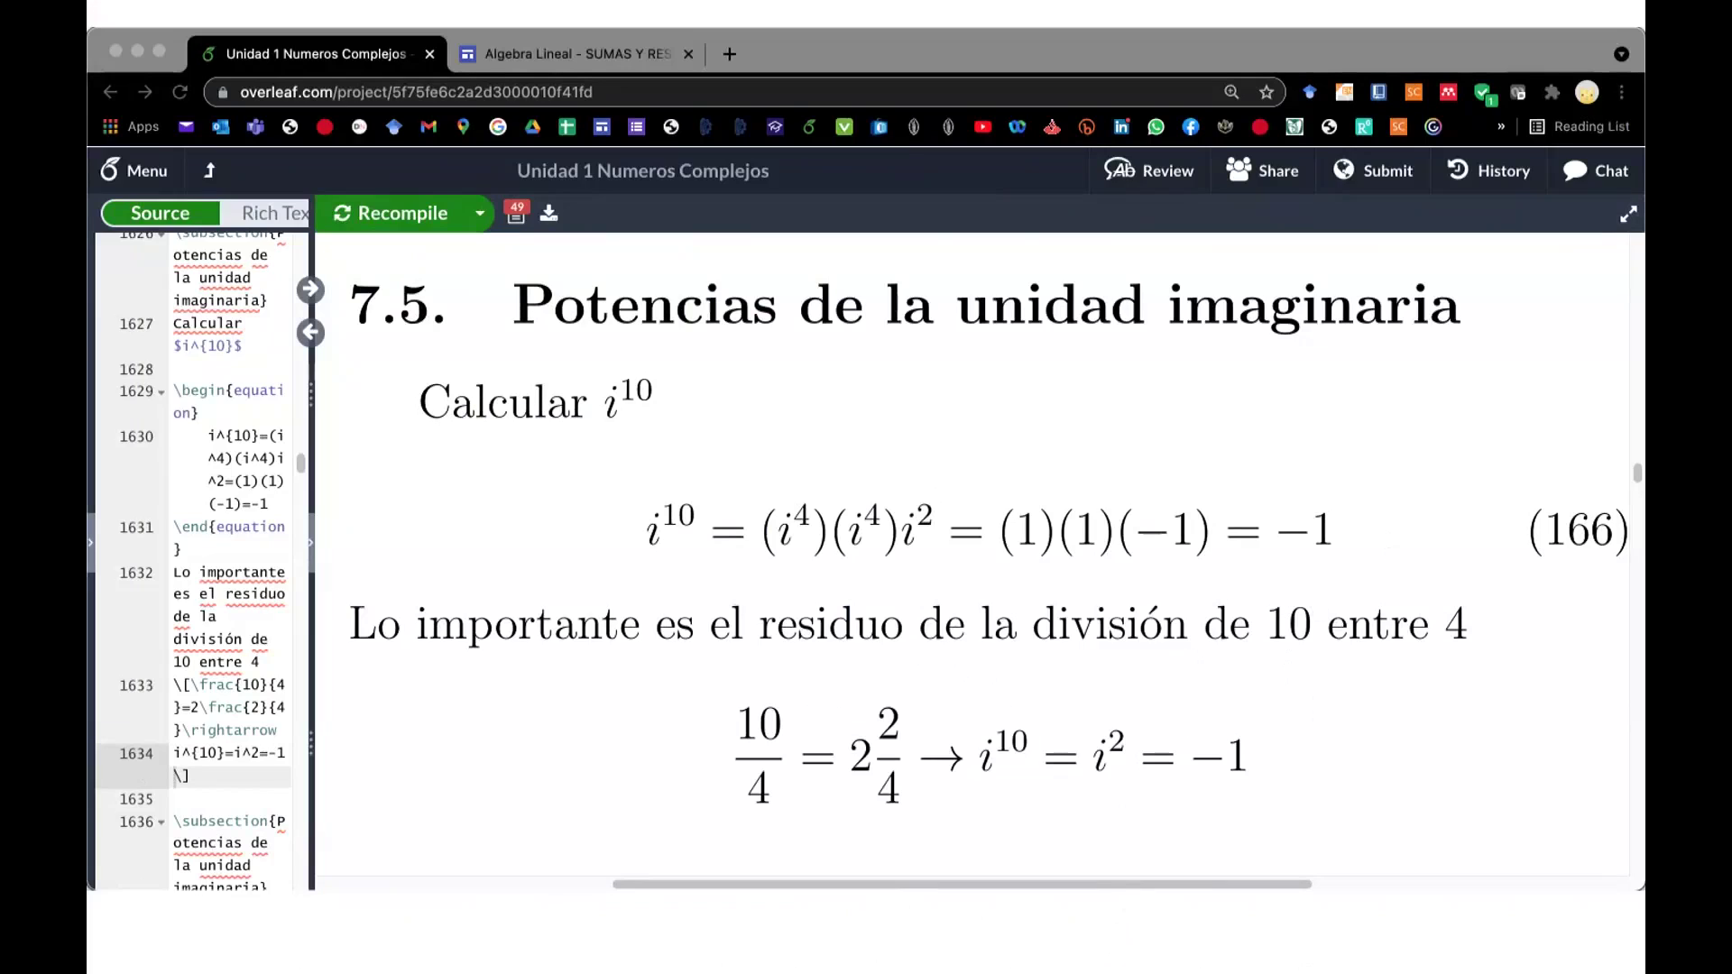
key("super+Tab")
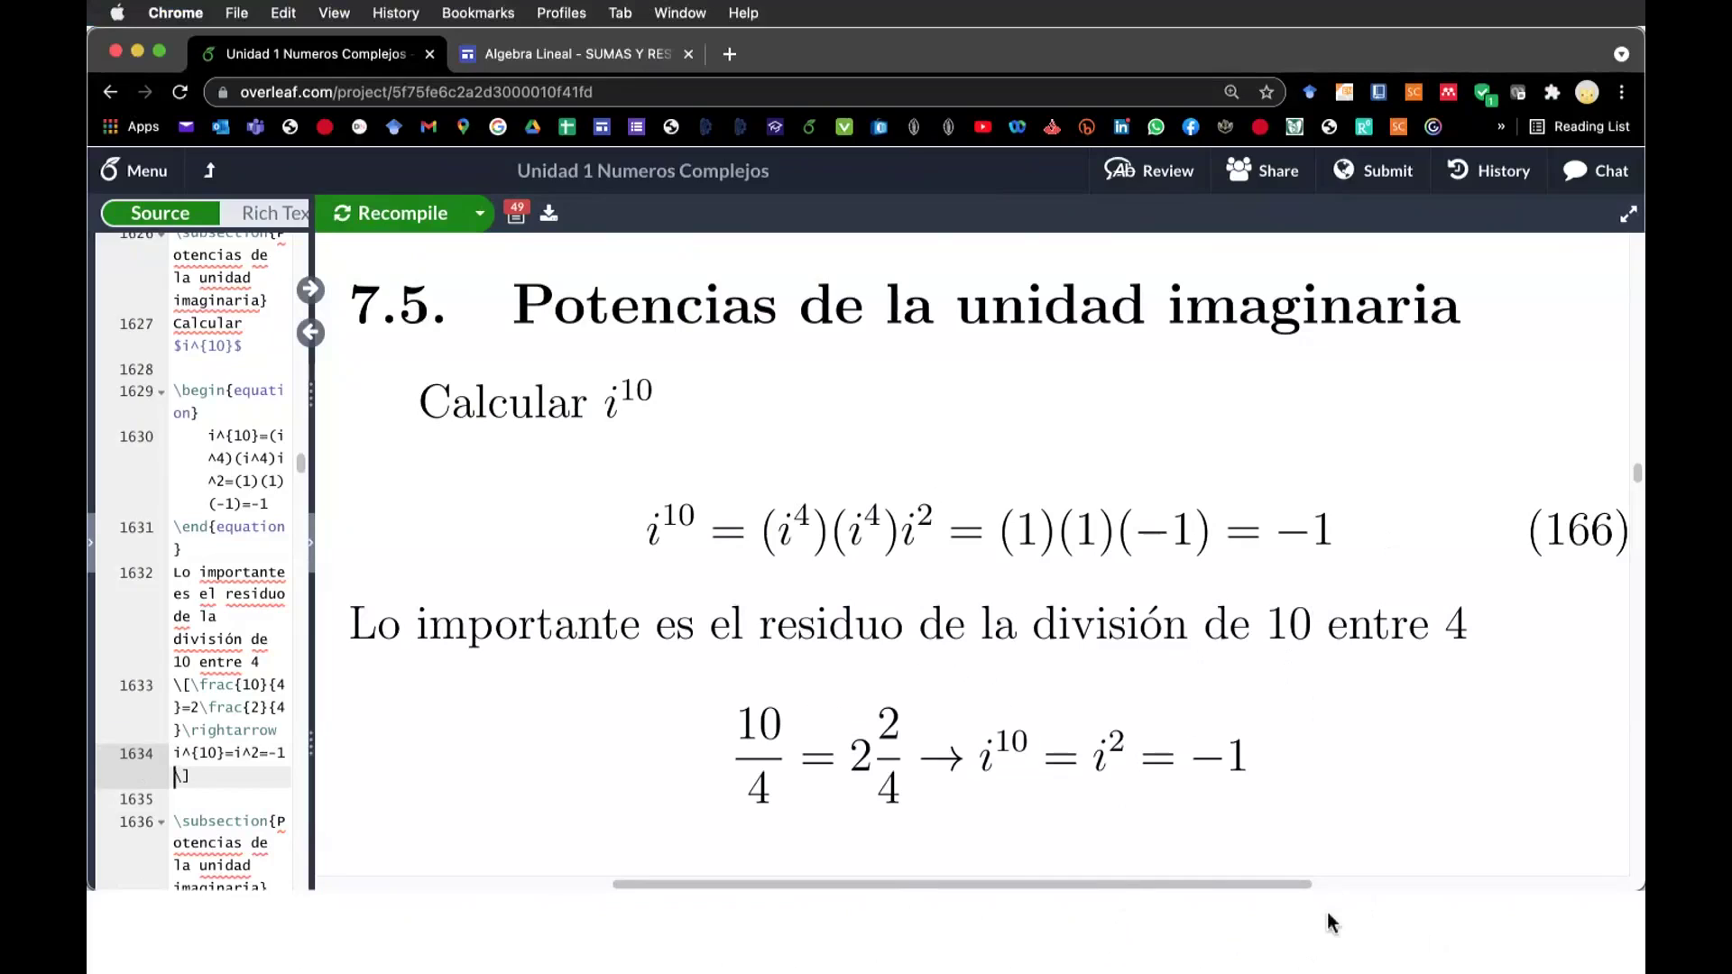
- Scroll the PDF preview to section 7.6 and the i^628 example in equation (167)
scroll(1328, 912, "down", 3)
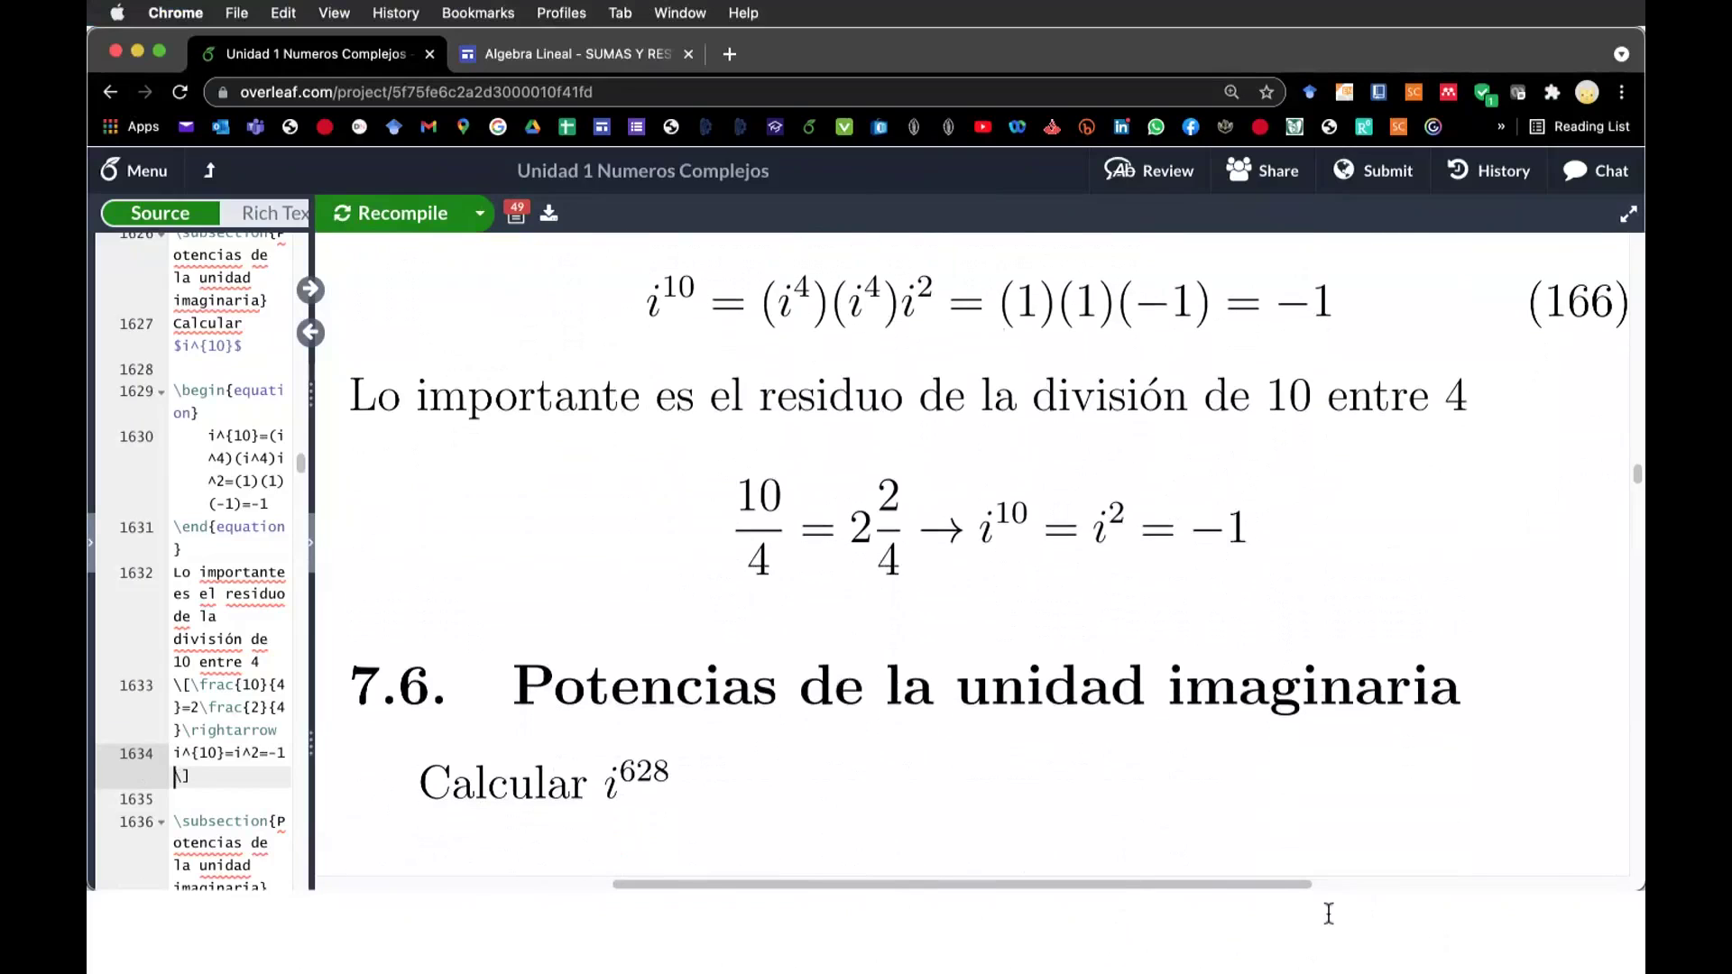
scroll(1328, 912, "down", 1)
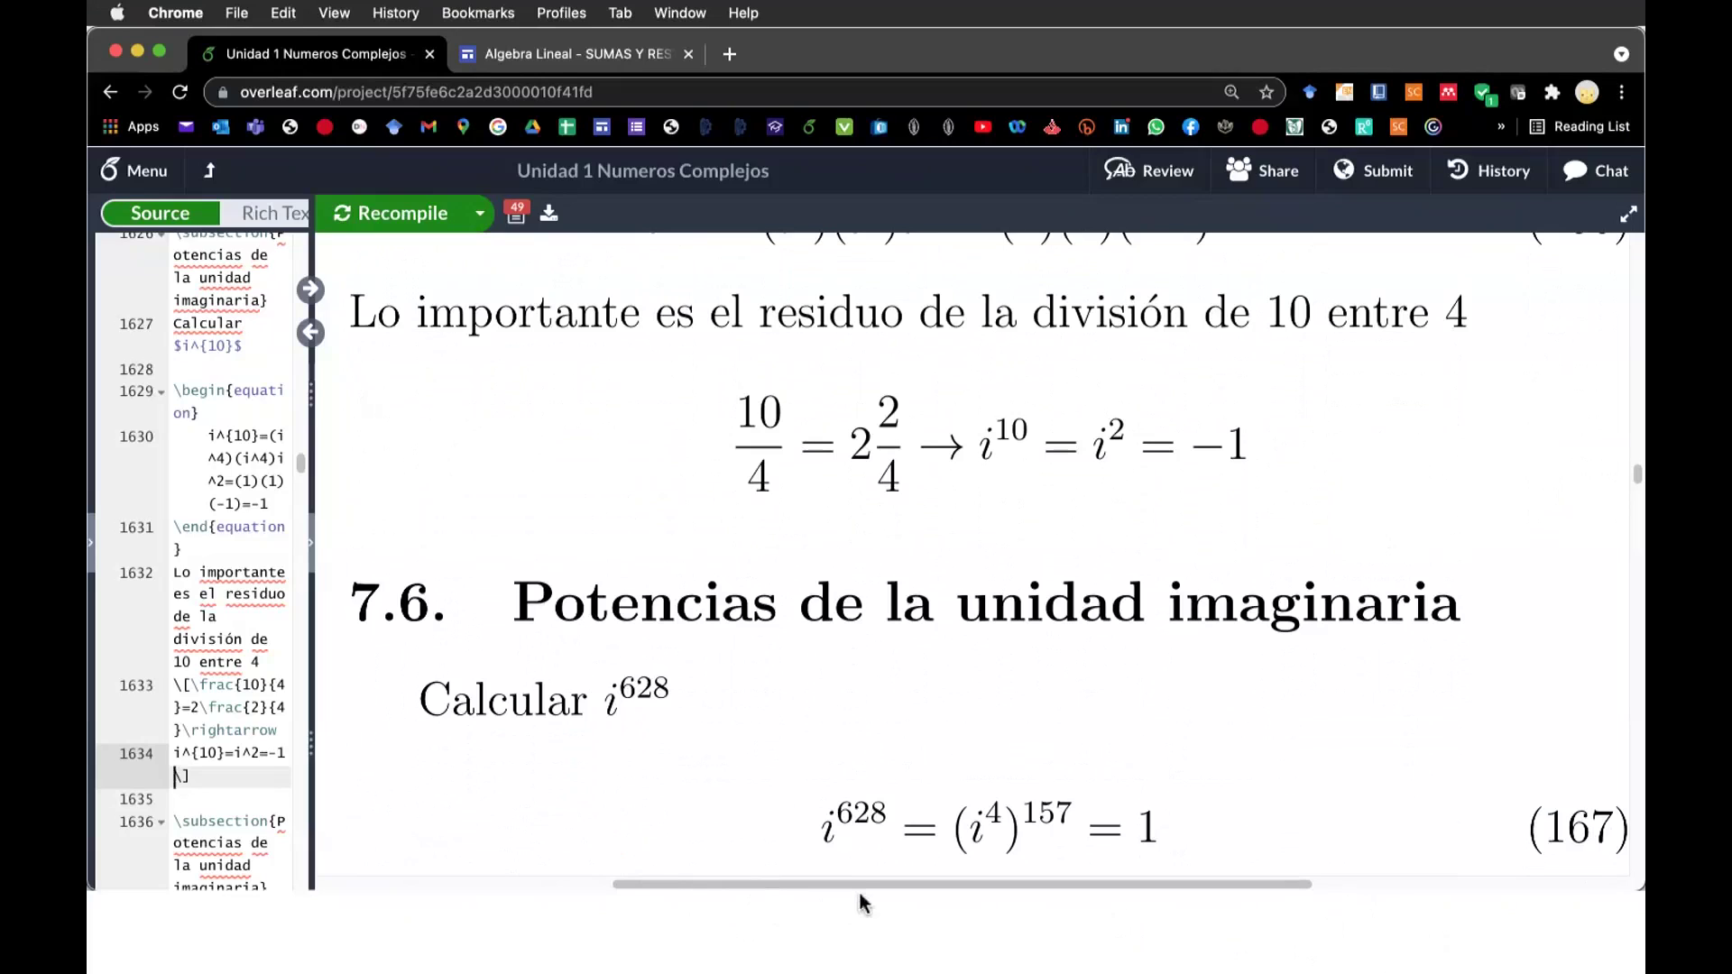
scroll(859, 896, "down", 2)
scroll(859, 895, "up", 2)
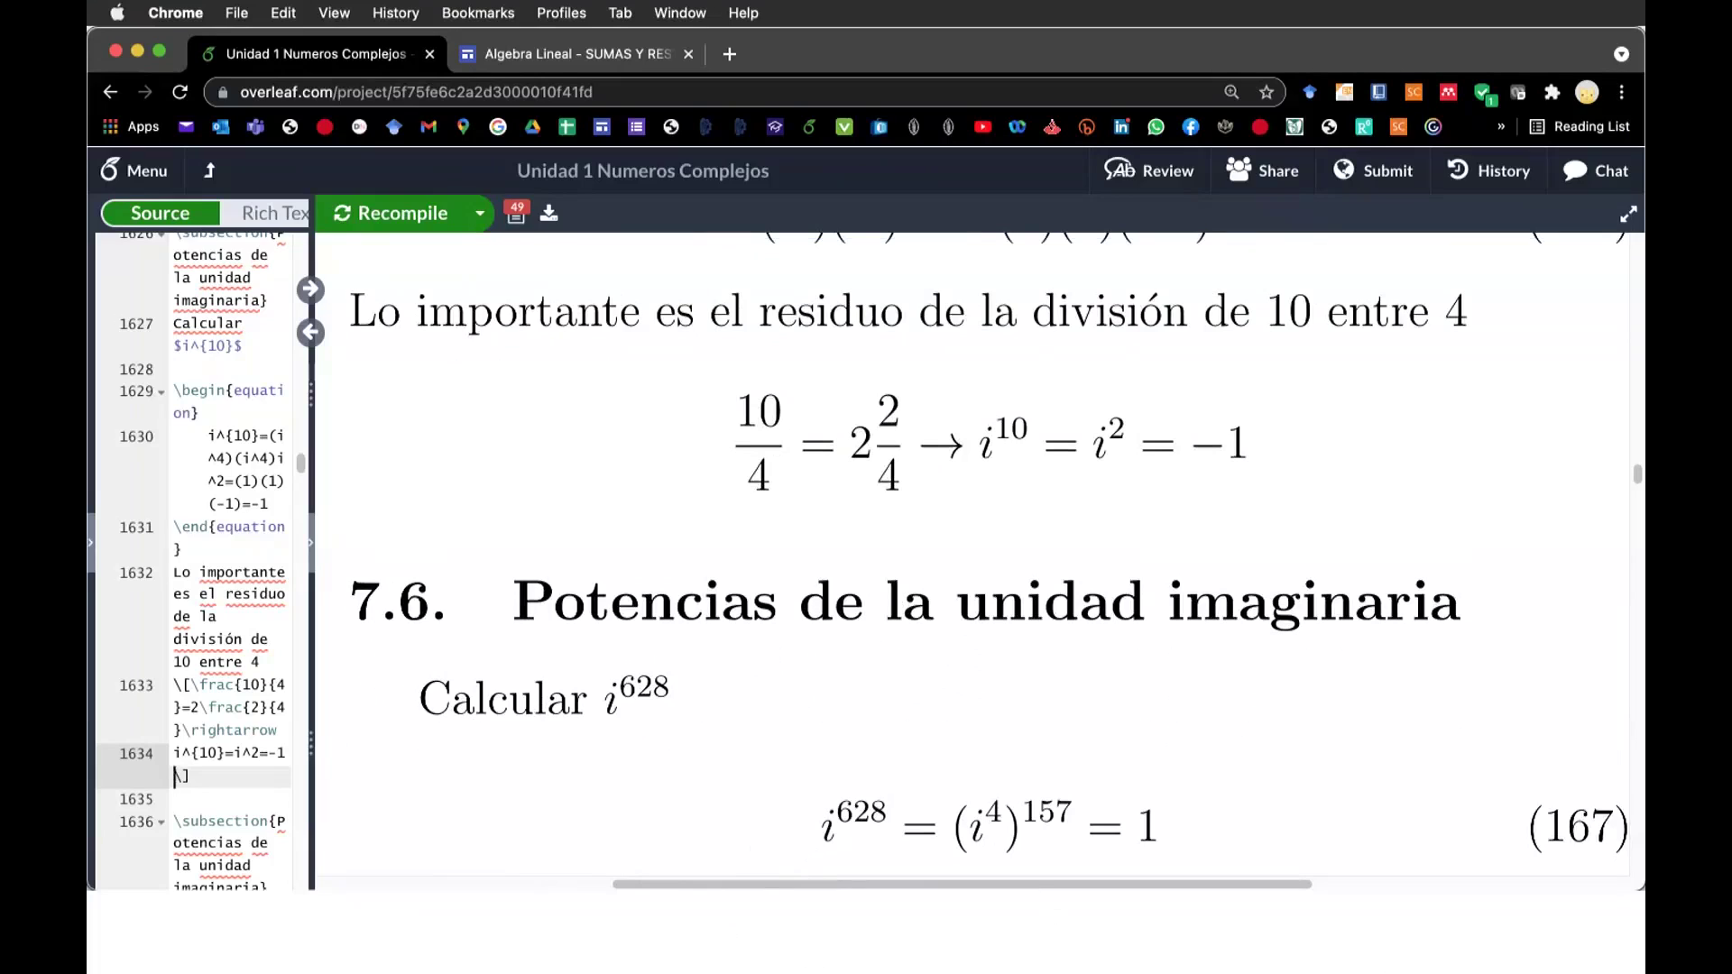
- Compute 628 ÷ 4 in Calculator
key("super+Tab")
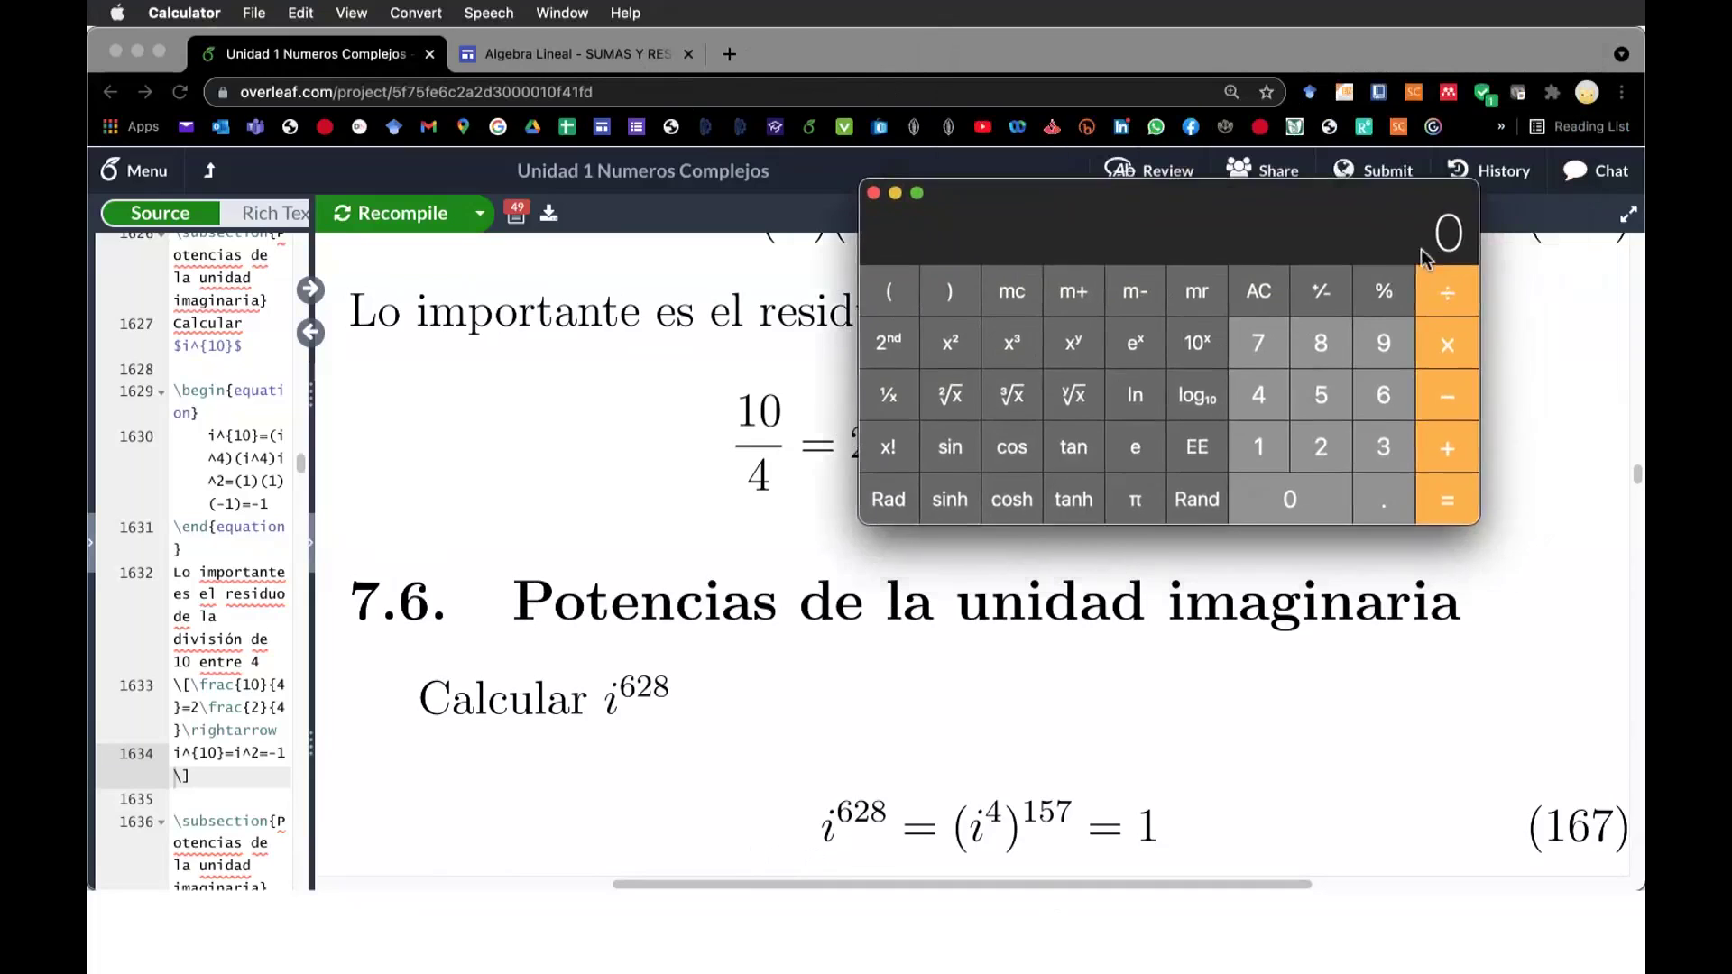
type("6")
type("2")
type("/")
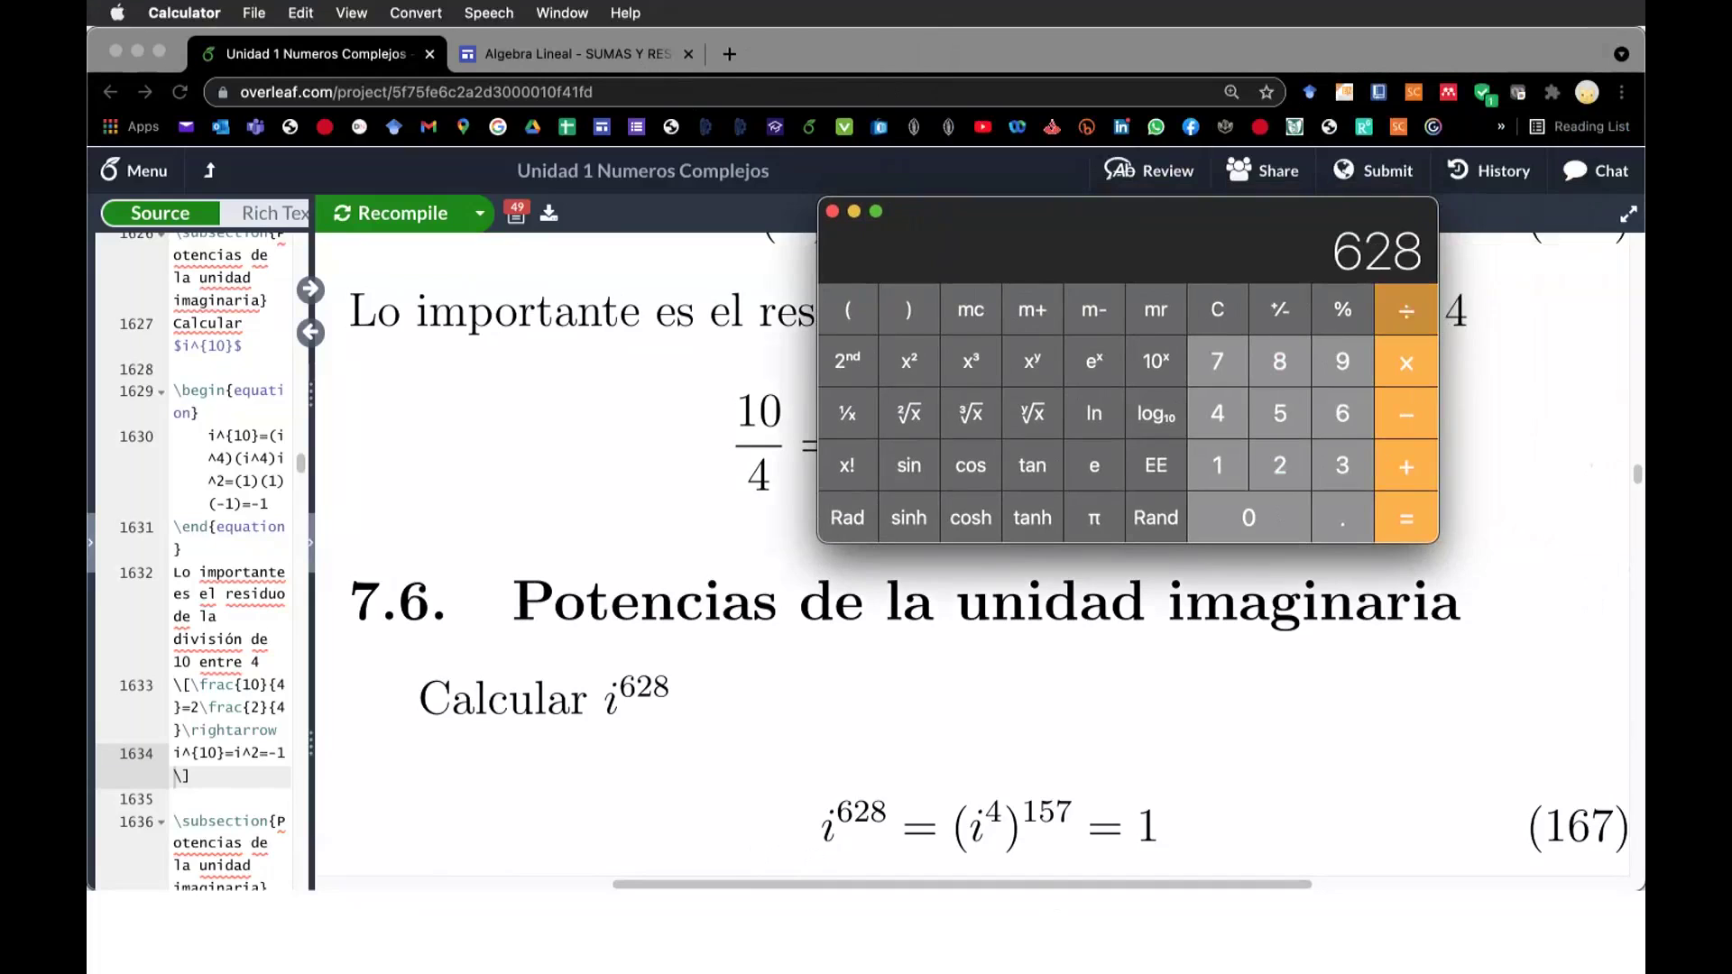
type("4")
key("Return")
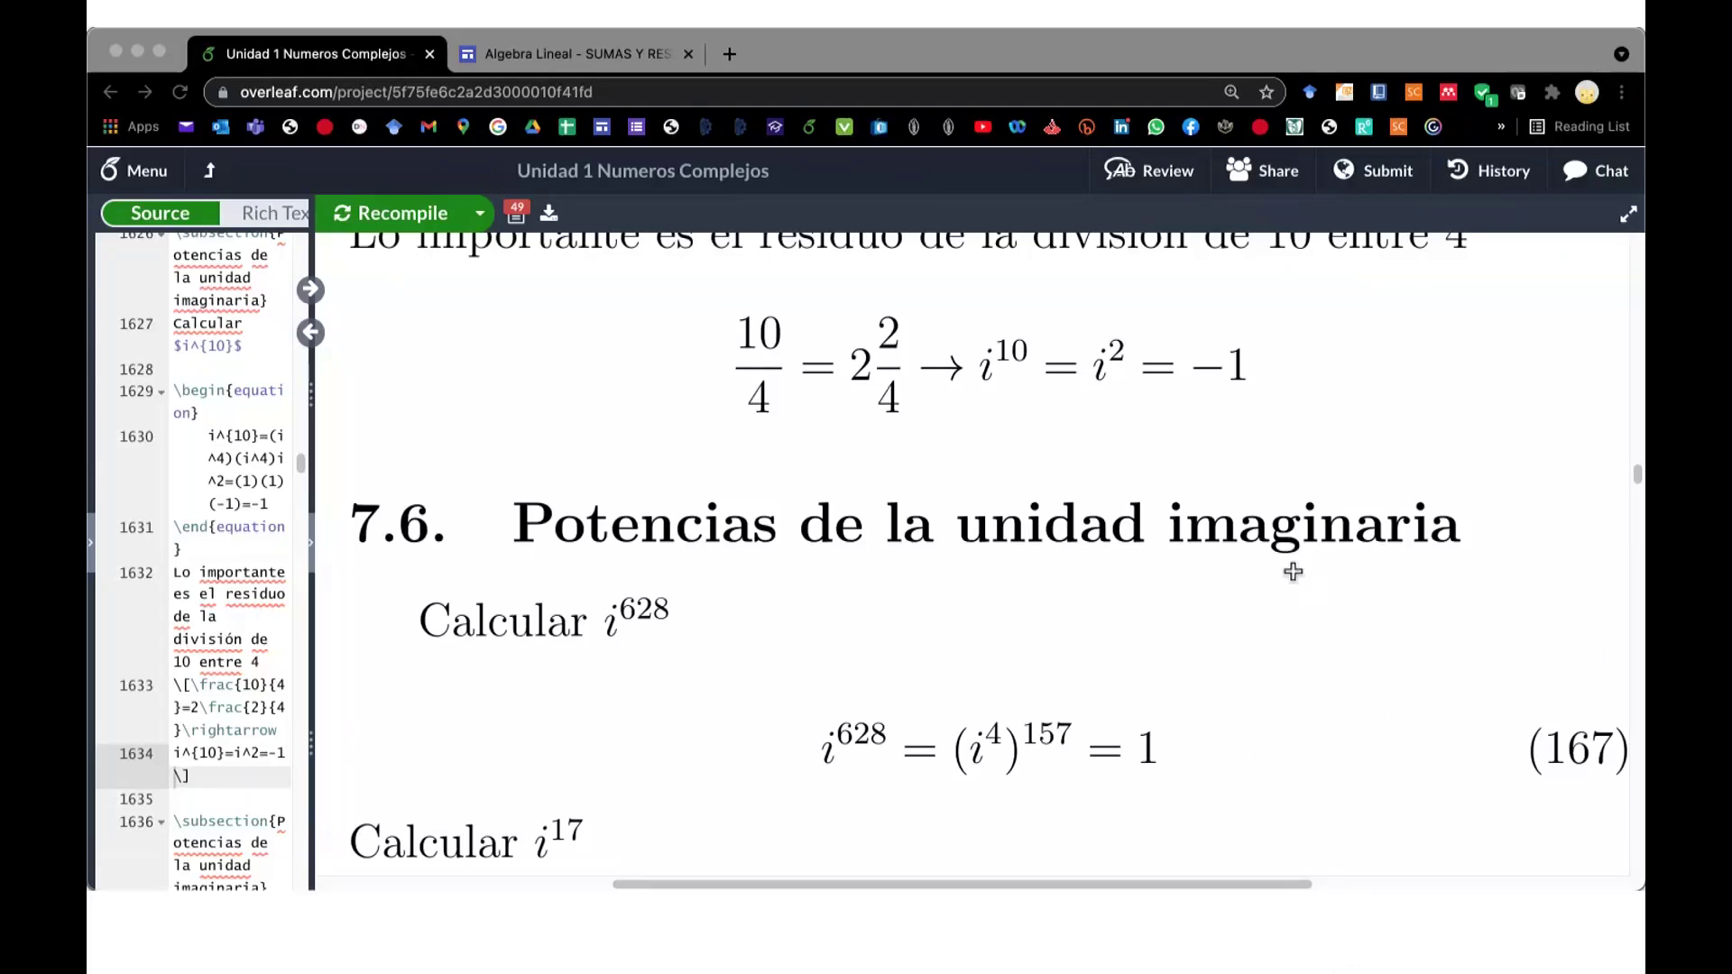
- Return to the Overleaf notes and bring the i^17 example, equation (168), into view
left_click(175, 776)
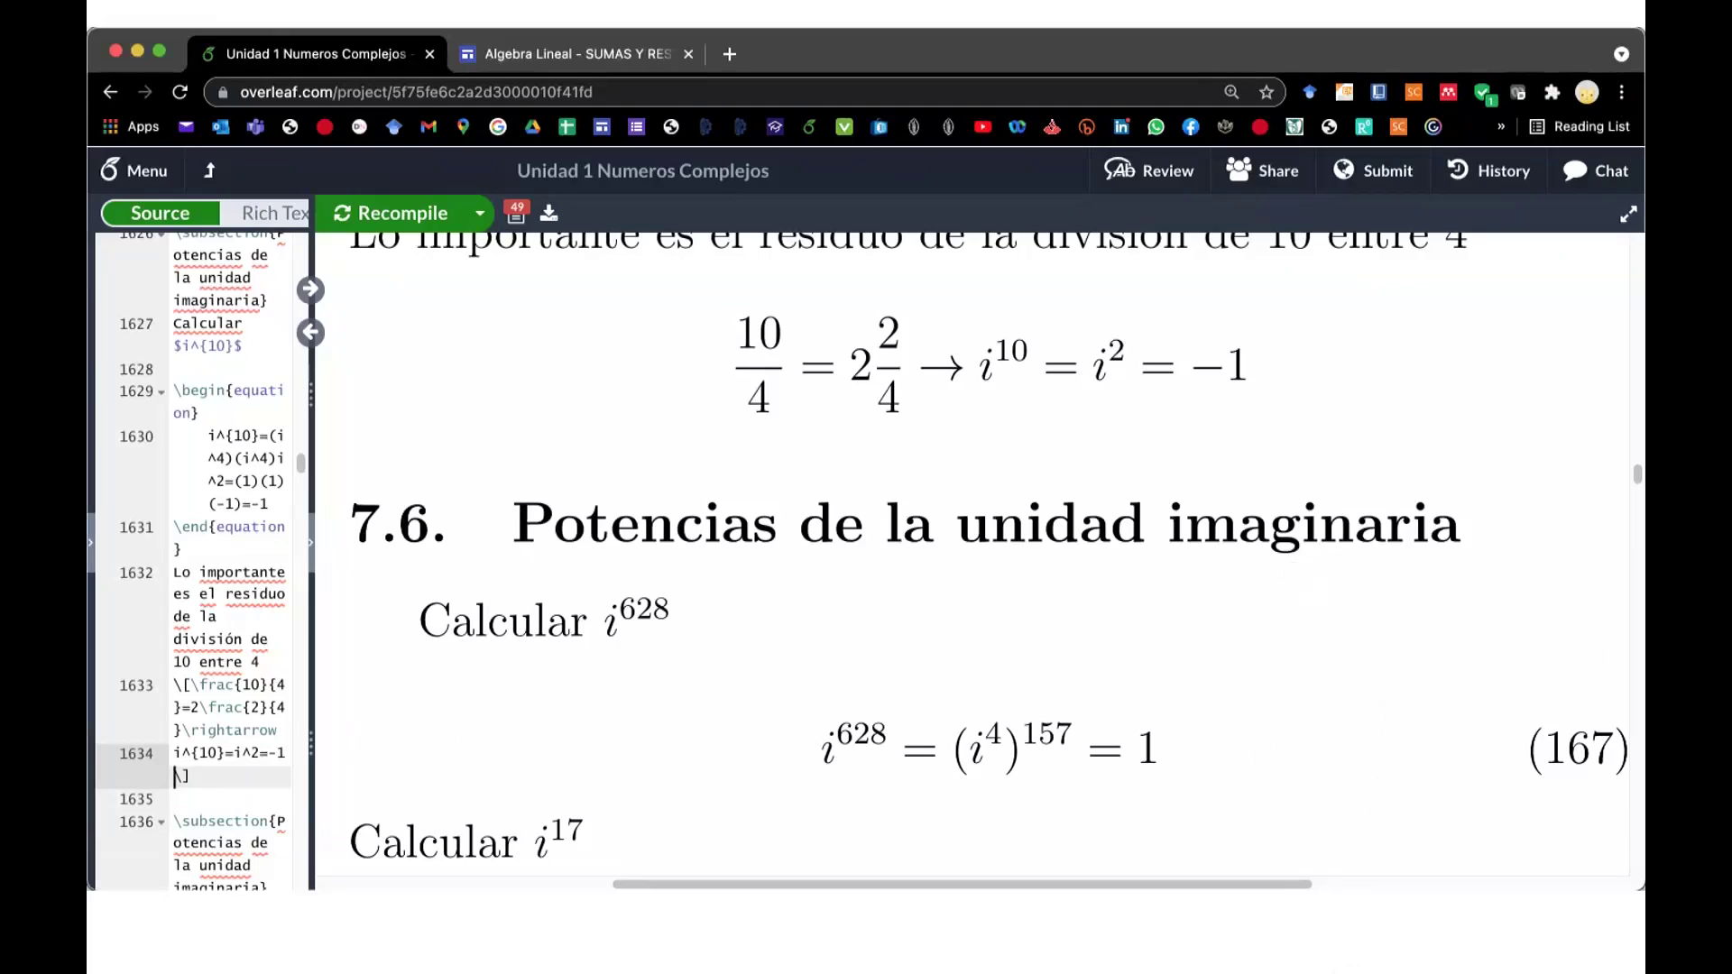
key("super+Tab")
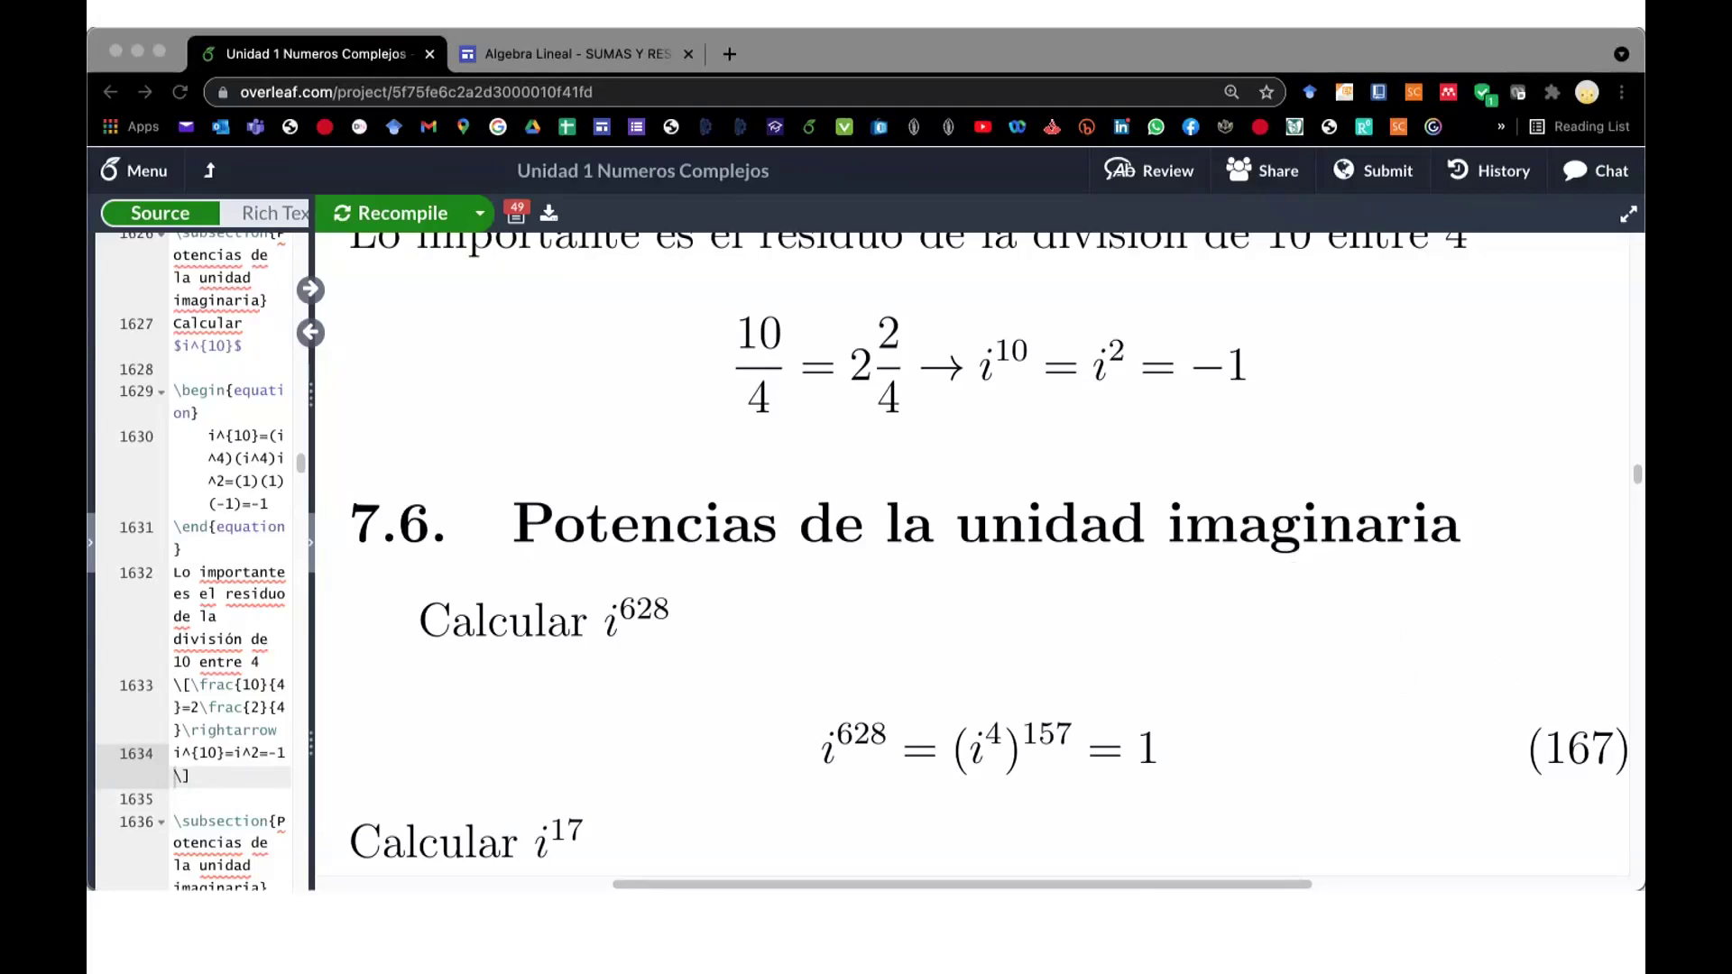
left_click(175, 776)
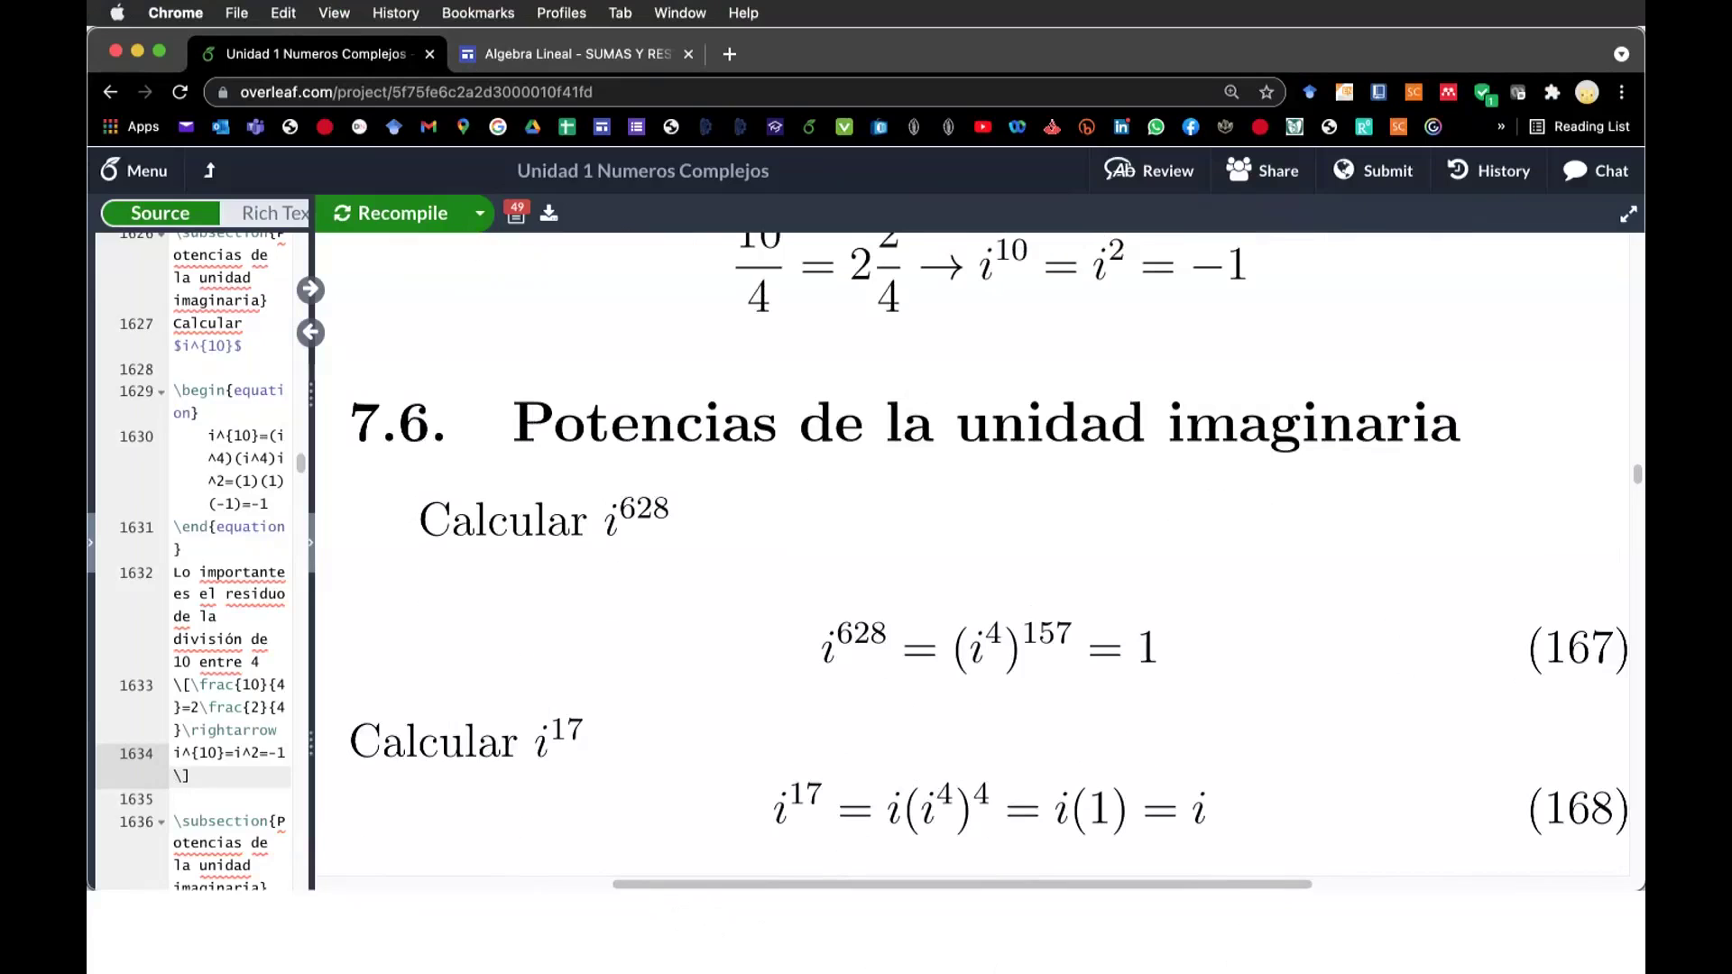
scroll(1119, 952, "down", 1)
scroll(1094, 967, "up", 1)
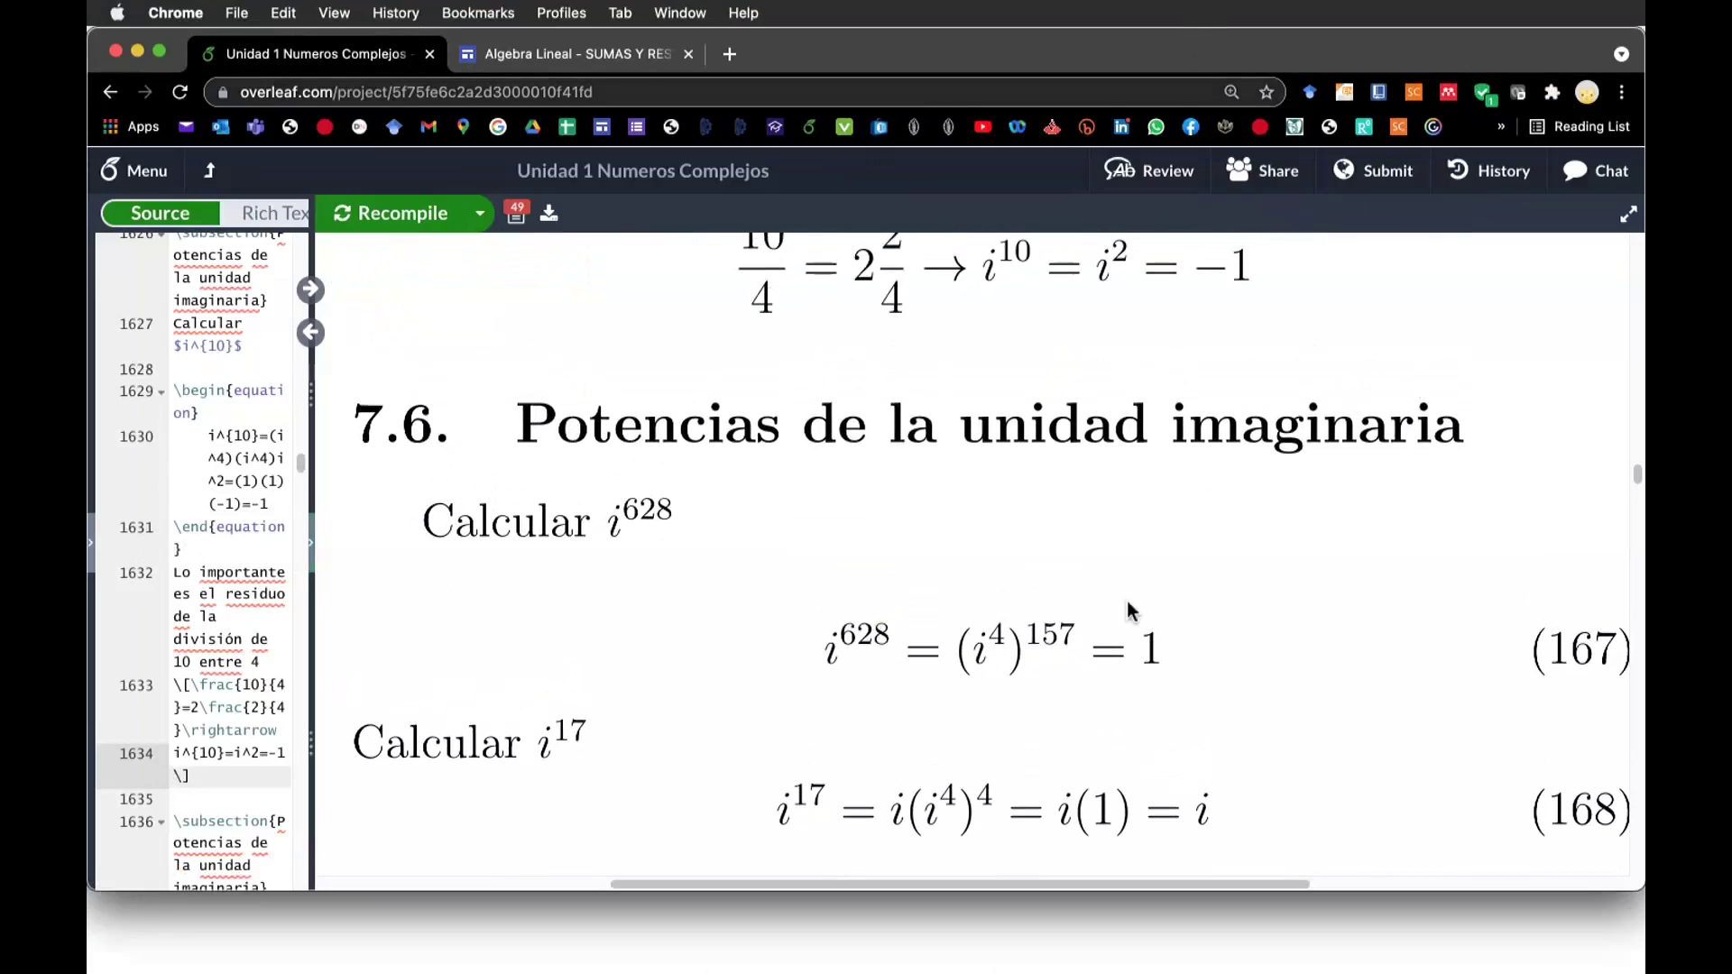
left_click_drag(1206, 343, 1225, 542)
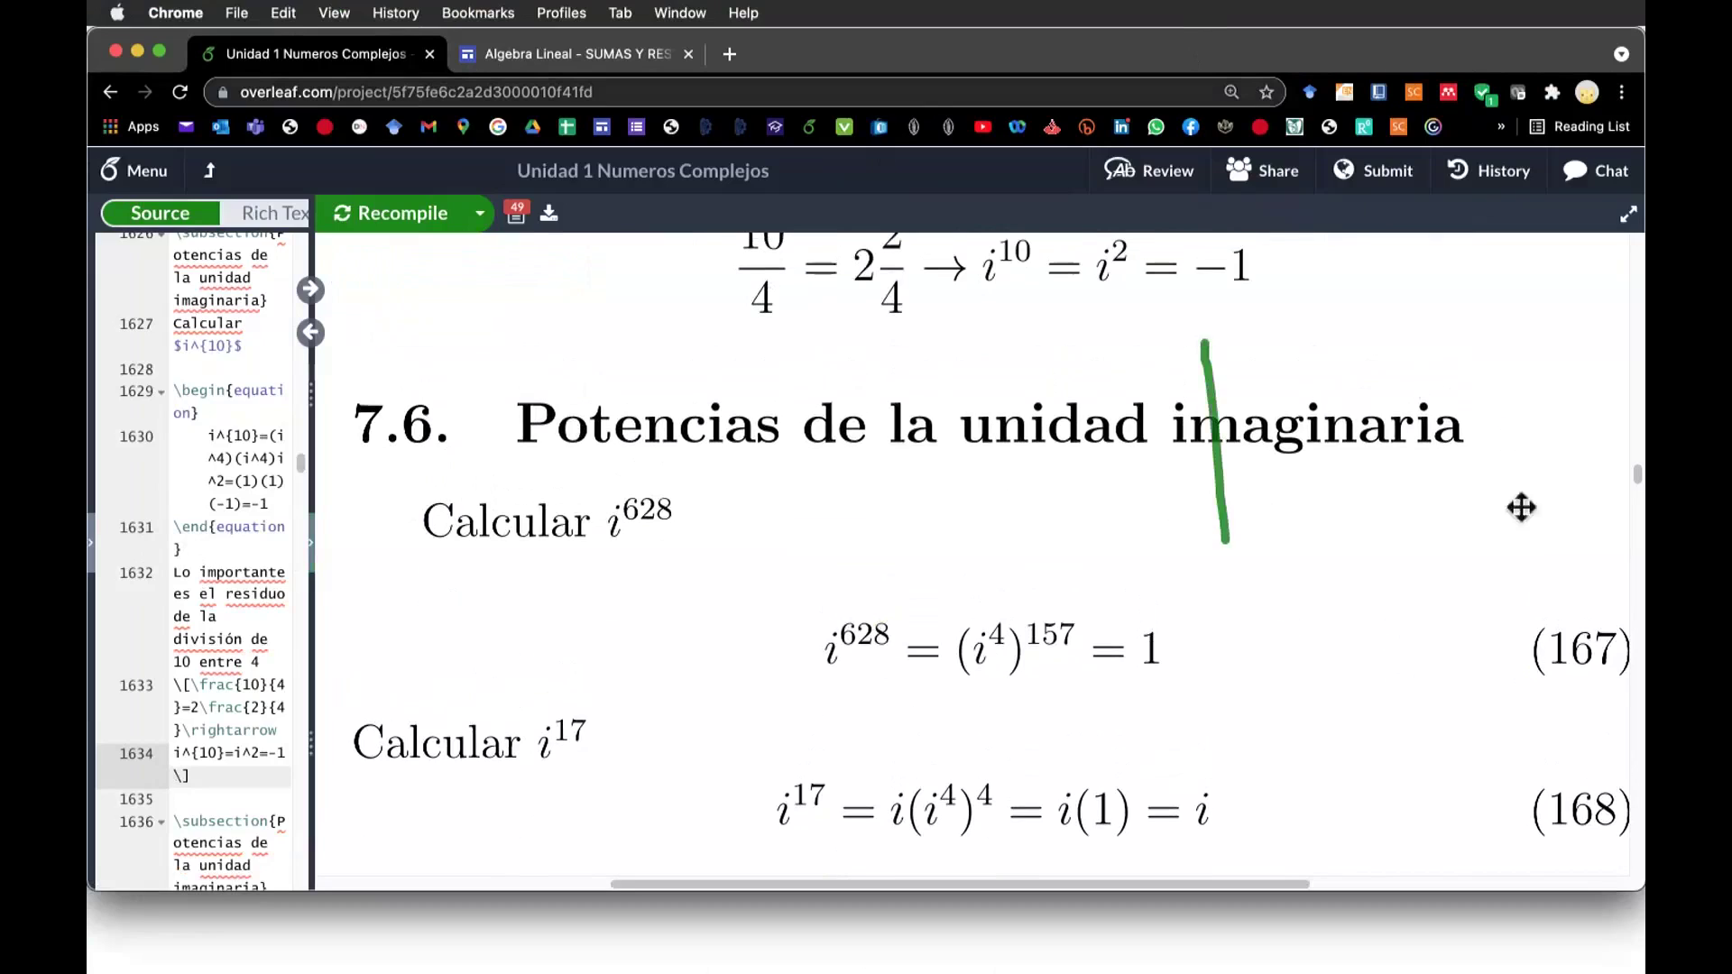
left_click_drag(1200, 329, 1576, 267)
left_click_drag(1283, 370, 1309, 462)
mouse_move(1305, 366)
left_mouse_down()
mouse_move(1377, 358)
mouse_move(1369, 484)
left_mouse_up()
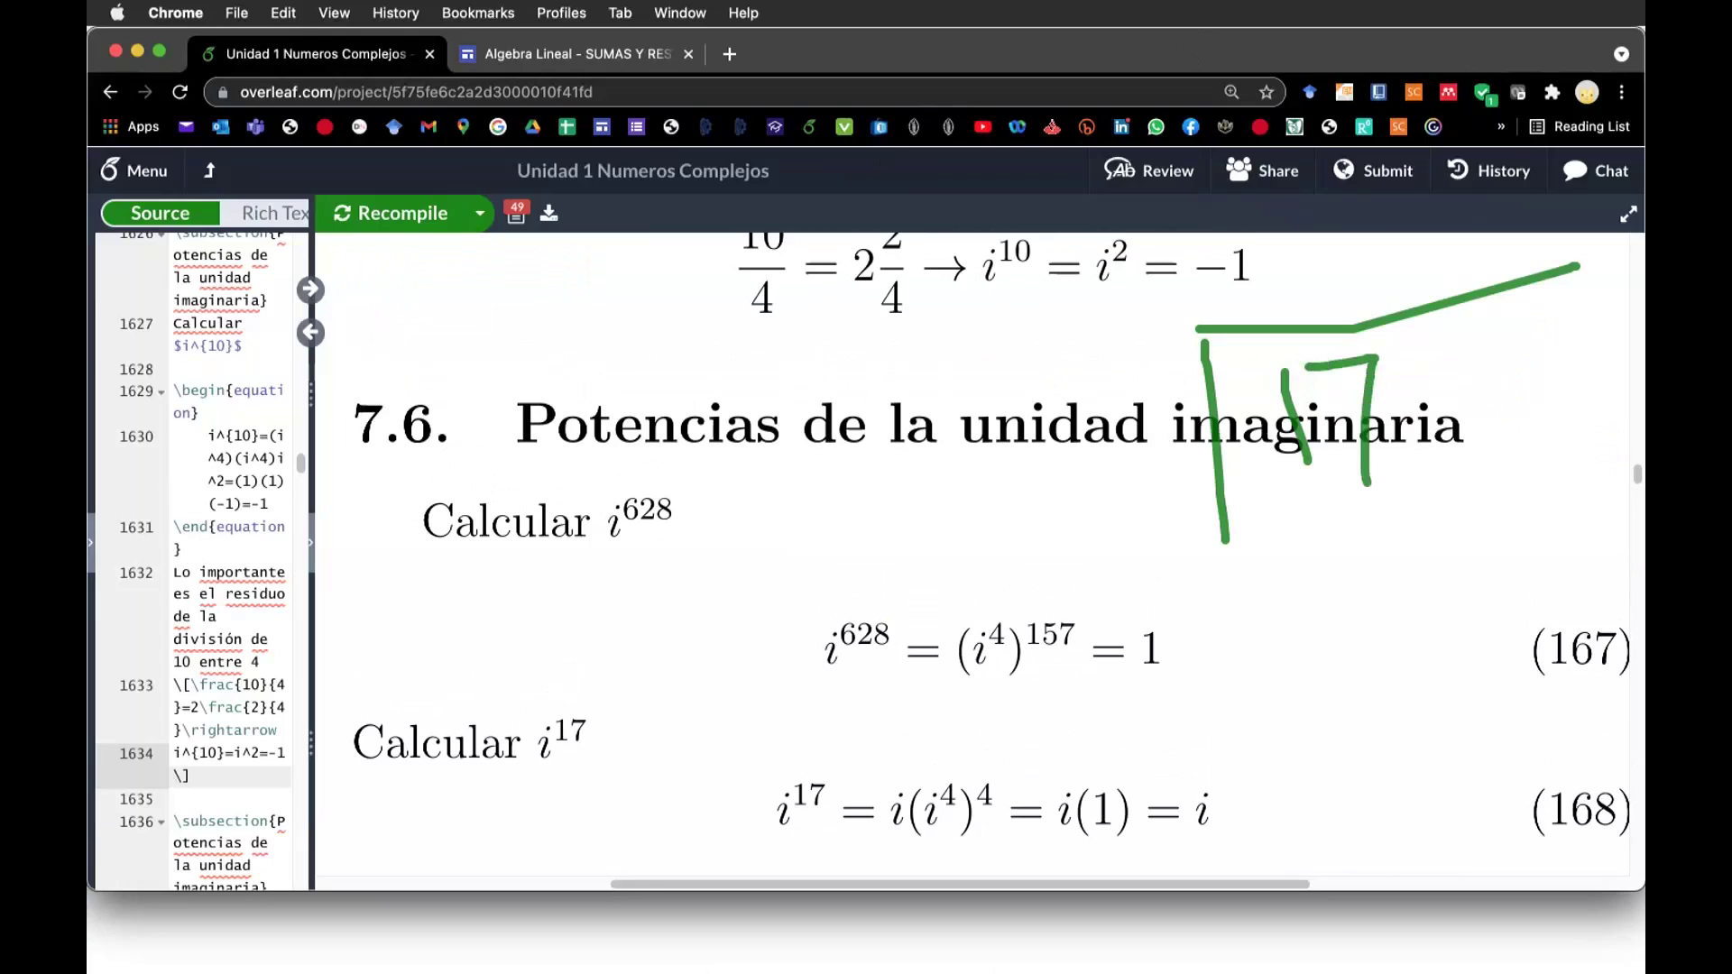
left_click_drag(1153, 374, 1213, 469)
left_click_drag(1326, 237, 1362, 305)
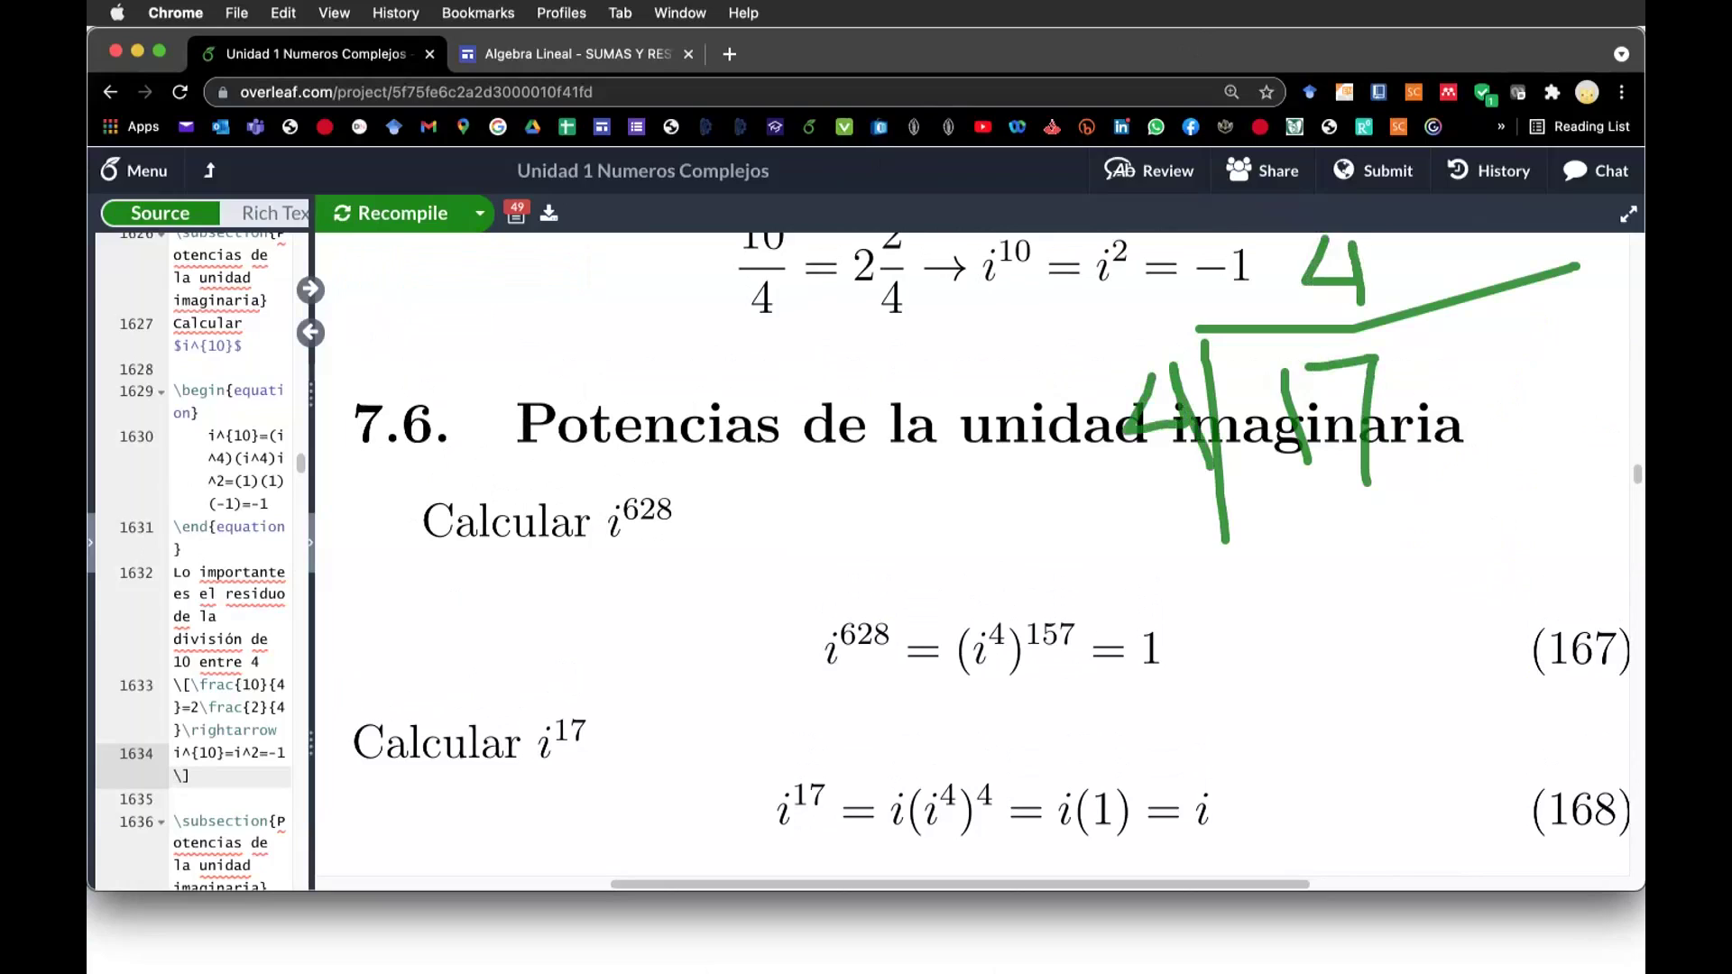
left_click_drag(1381, 507, 1396, 554)
left_click_drag(1209, 765, 1202, 769)
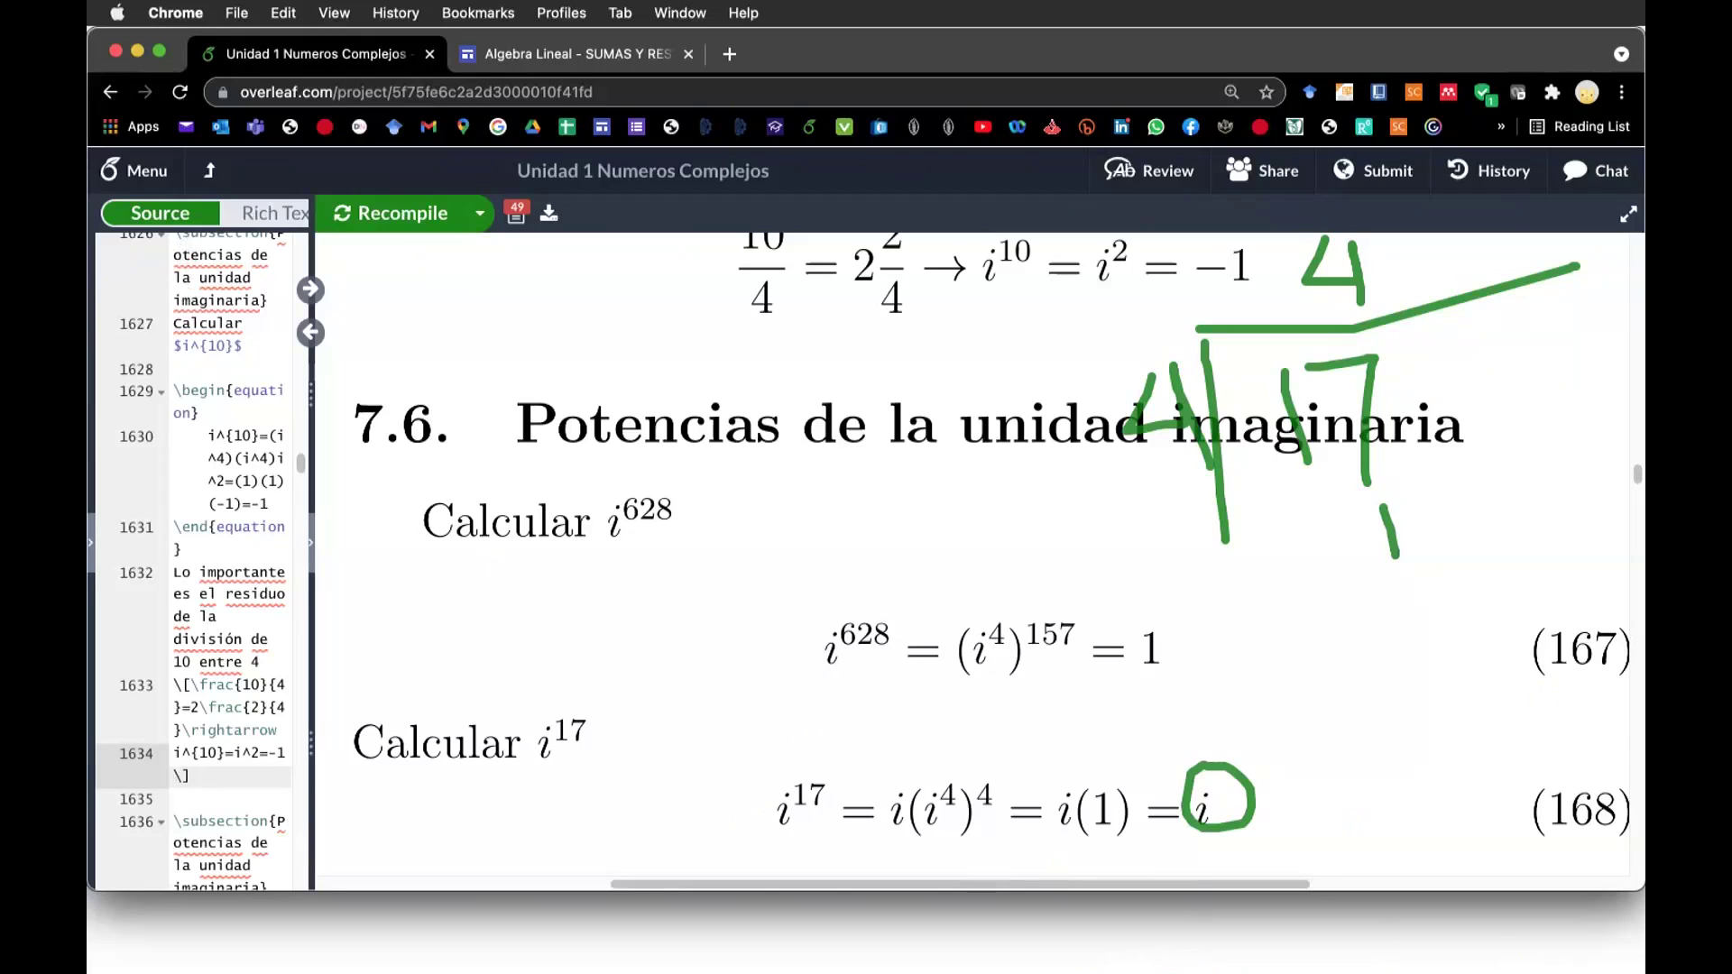
key("Escape")
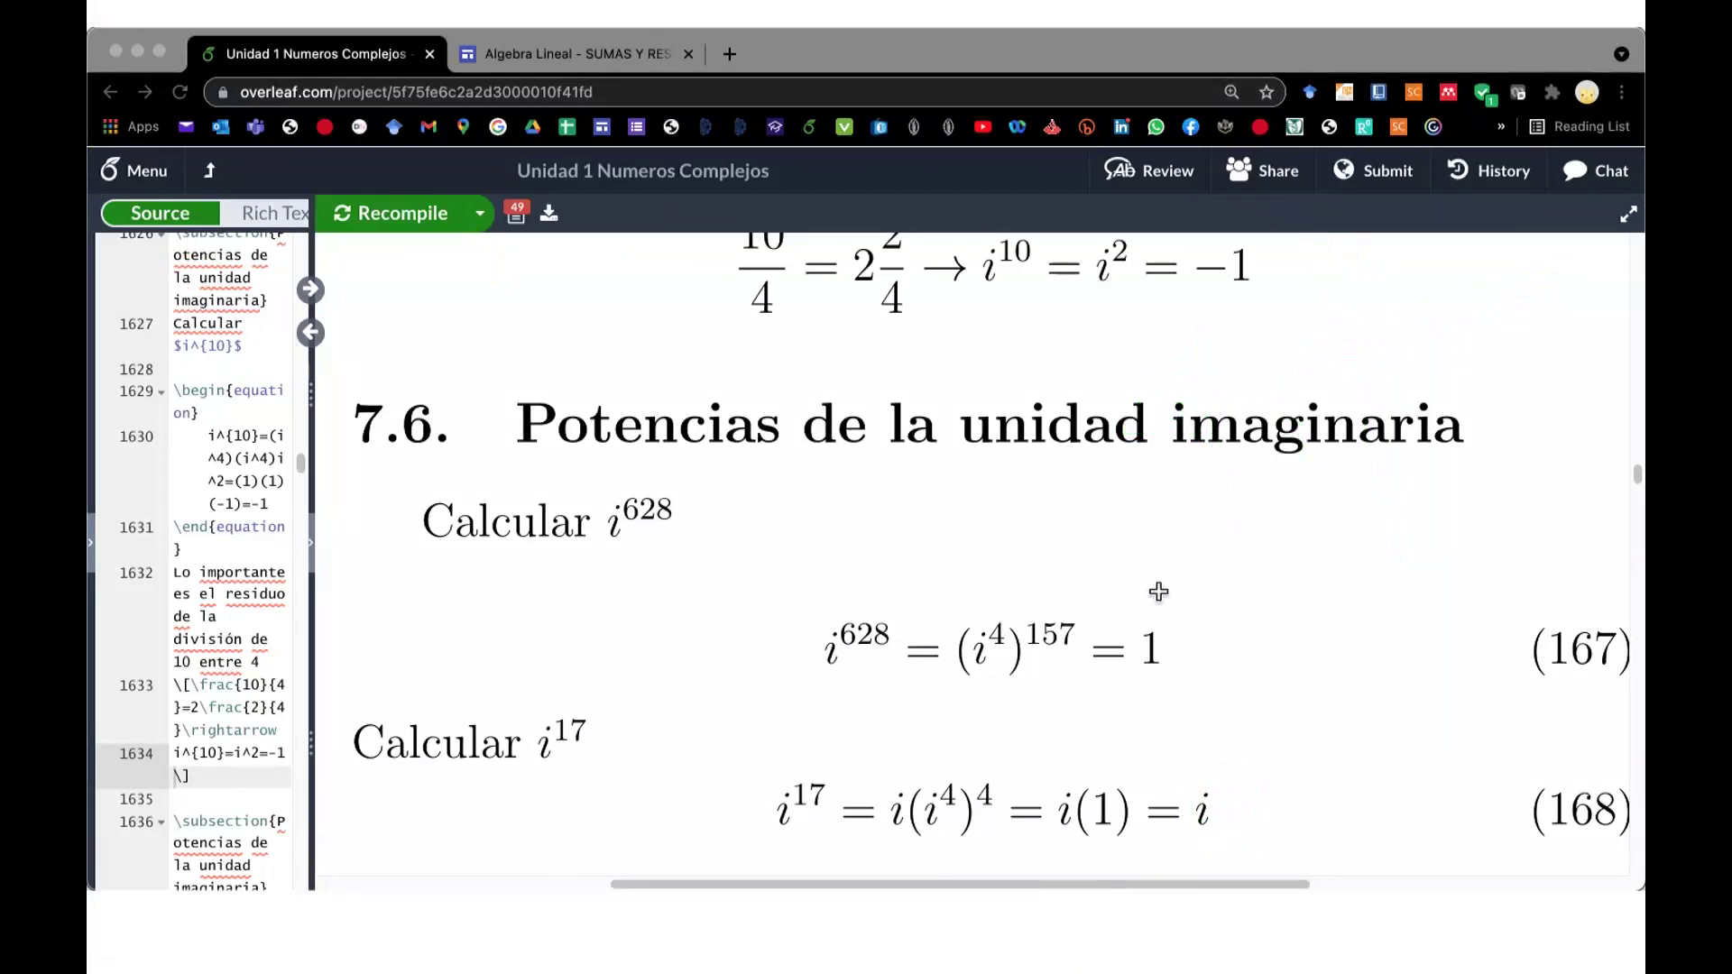
key("Escape")
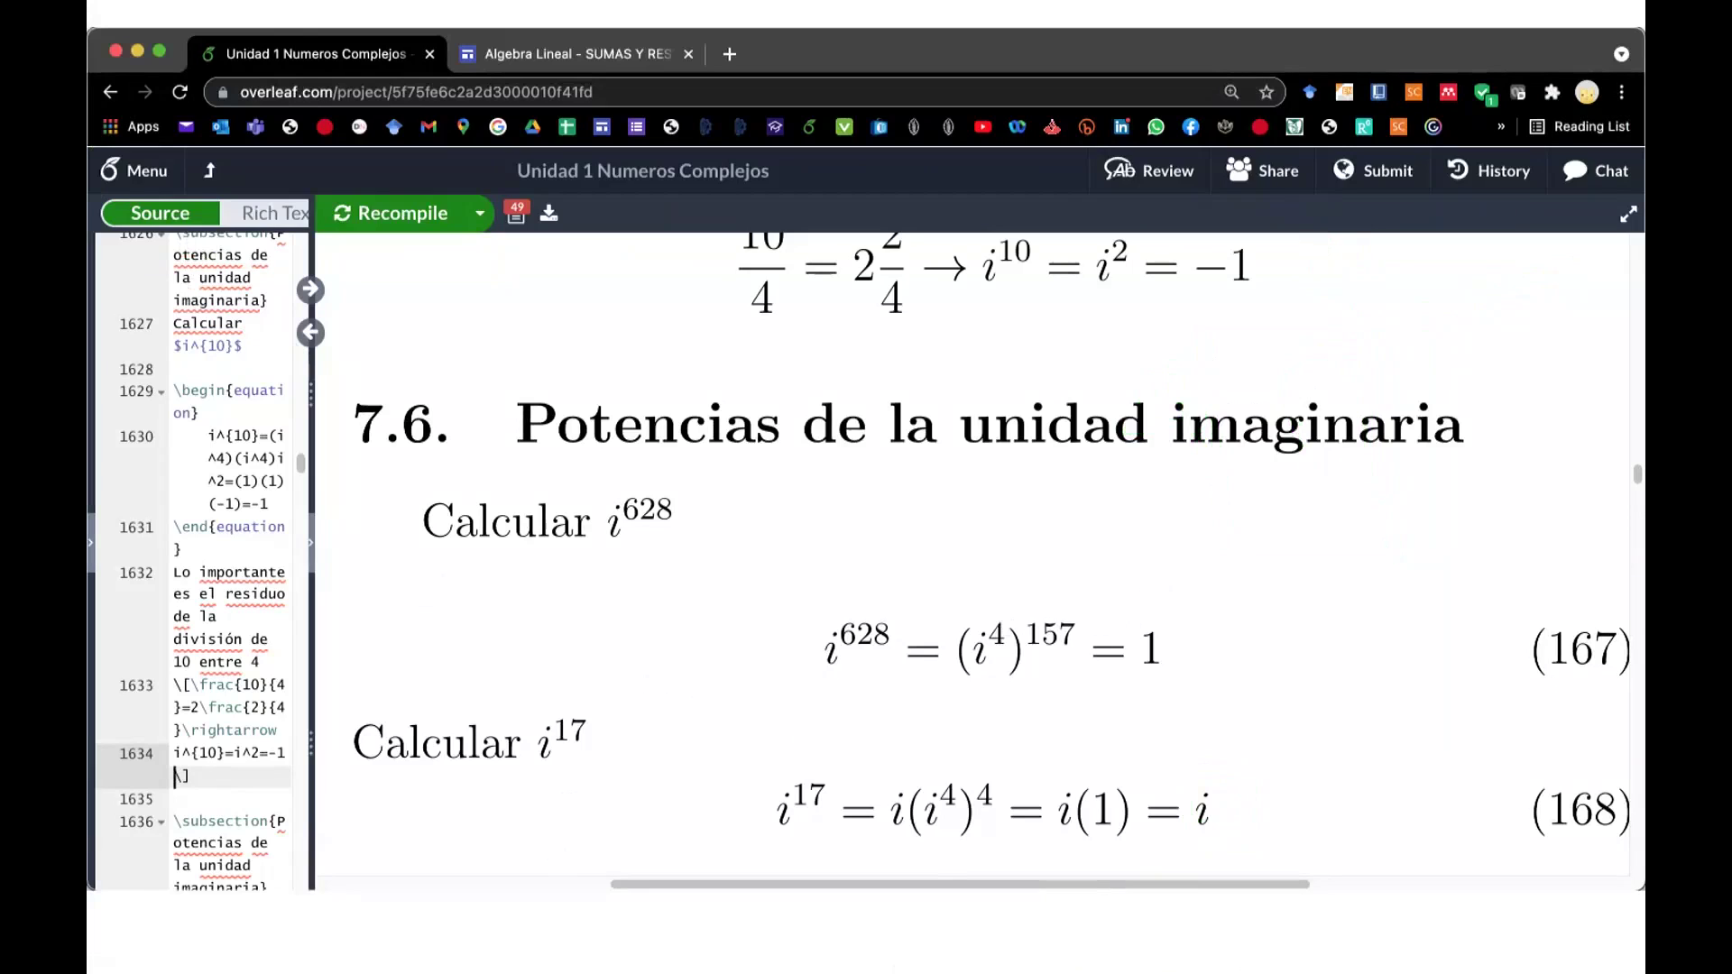
scroll(1534, 812, "down", 3)
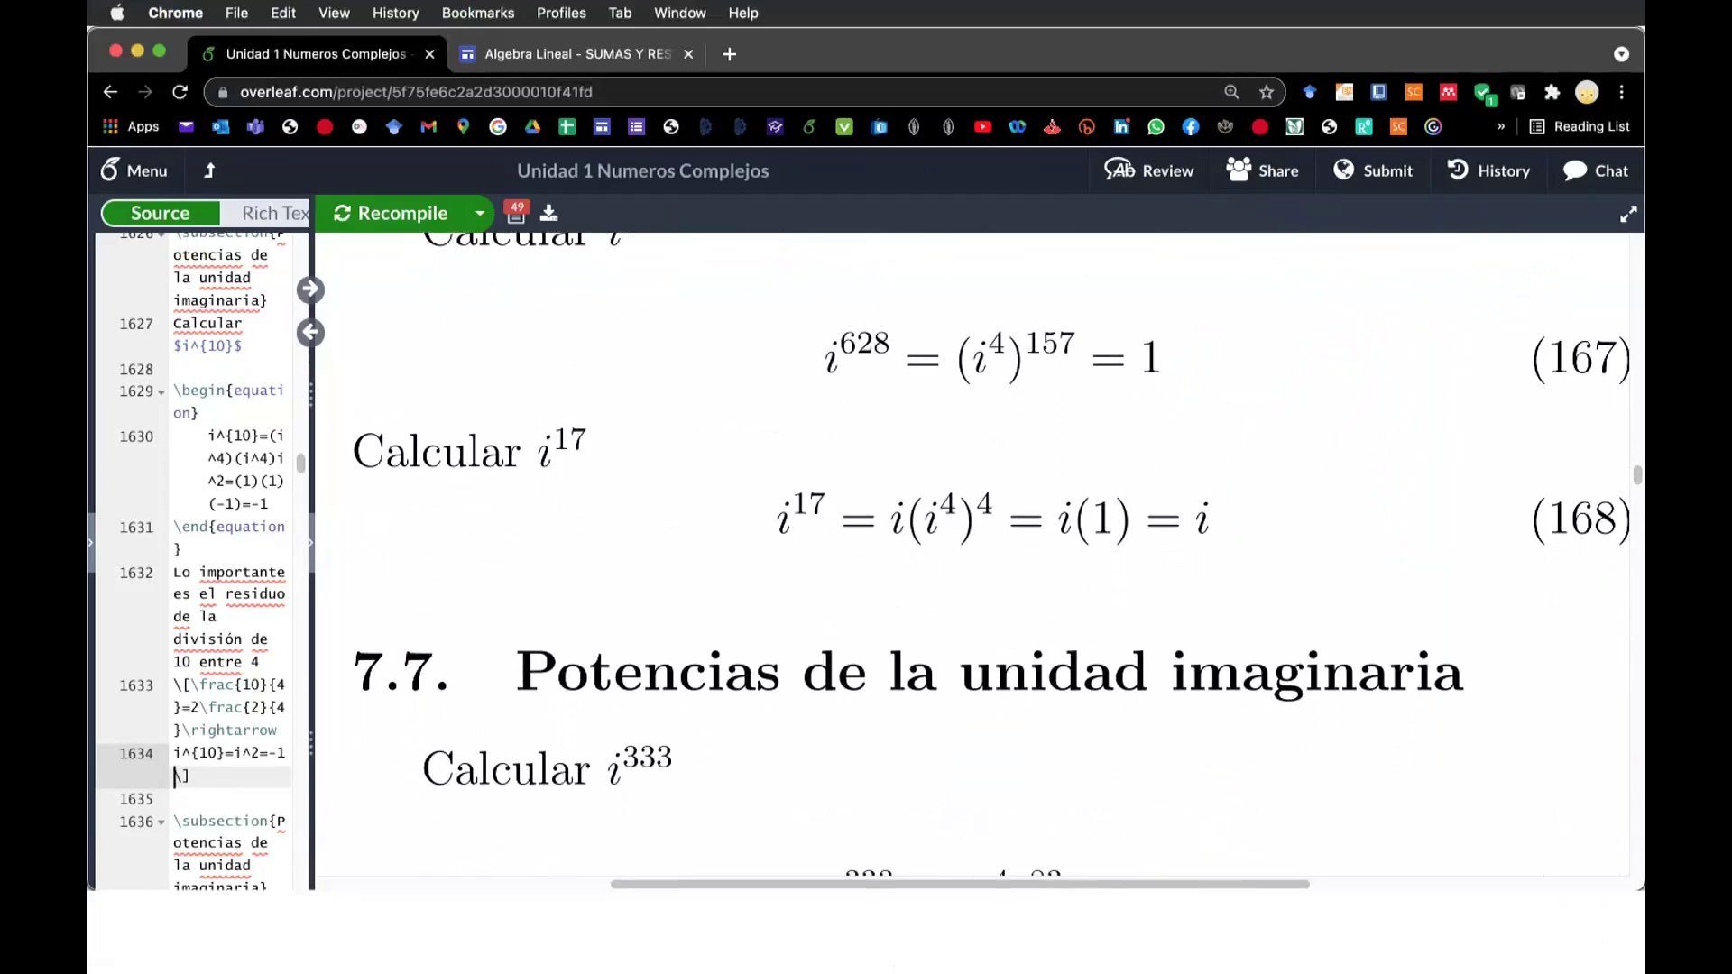
- Scroll the PDF to section 7.7's i^333 equations (169) and (170)
scroll(1486, 897, "down", 1)
scroll(1486, 897, "down", 1)
scroll(1488, 907, "down", 1)
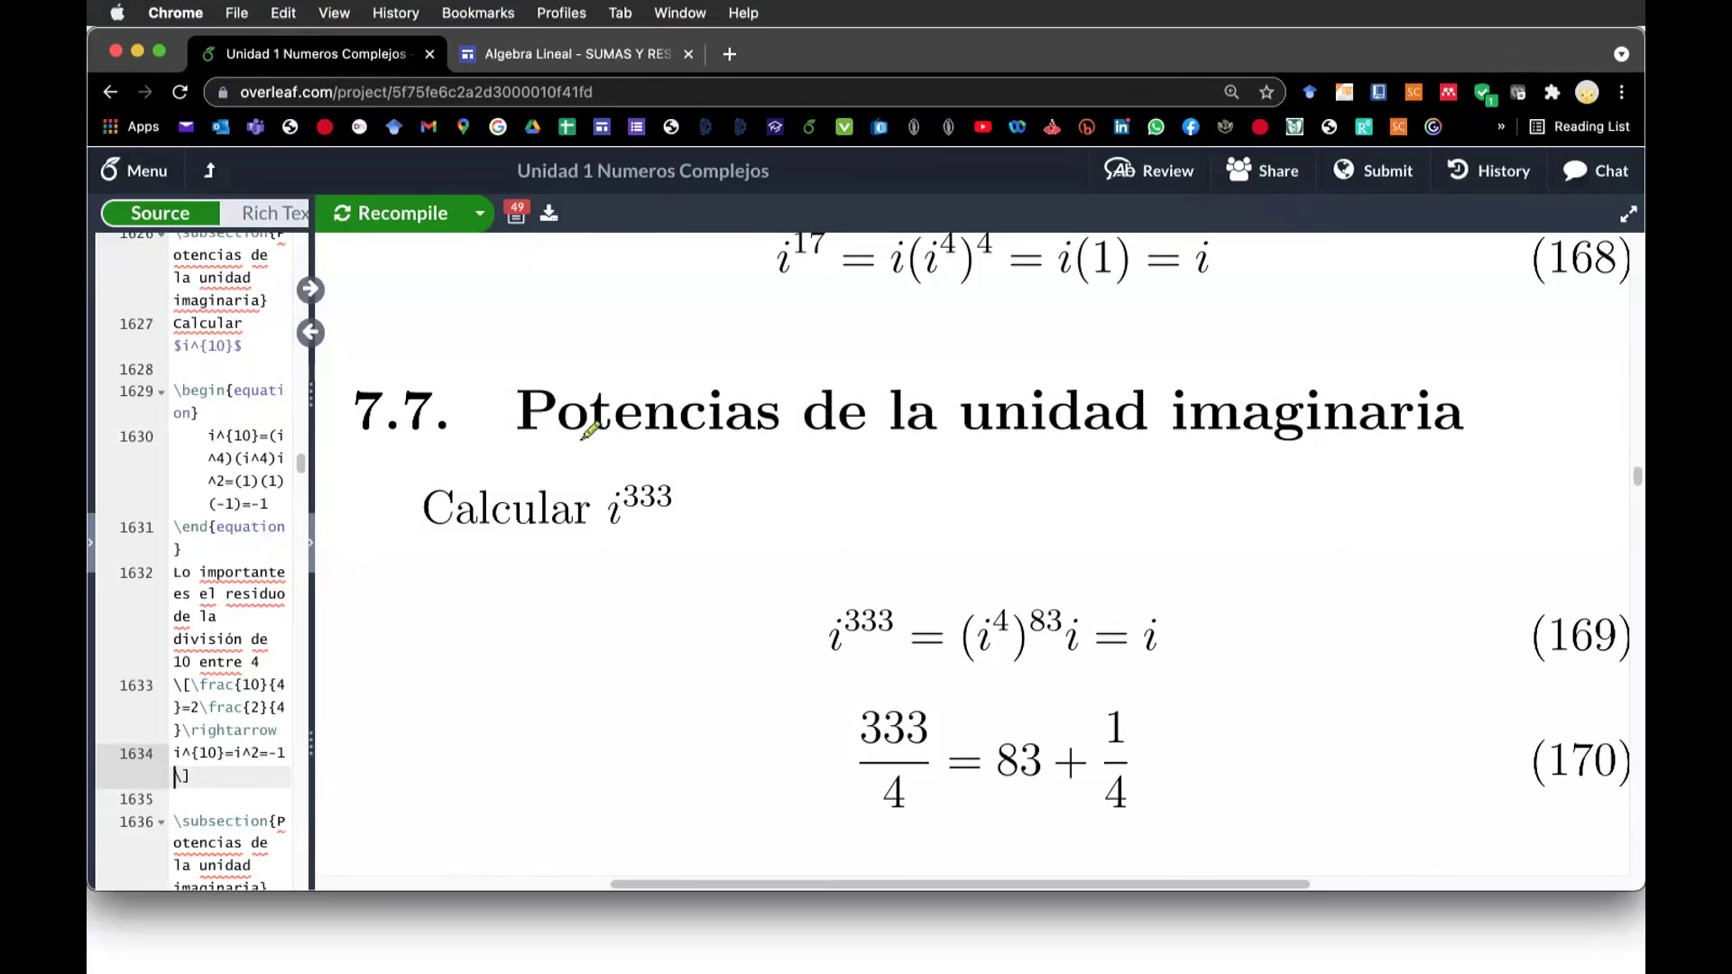
- Write the green long division of 333 by 4, giving quotient 83 remainder 1
left_click_drag(476, 347, 498, 600)
left_click_drag(469, 332, 913, 343)
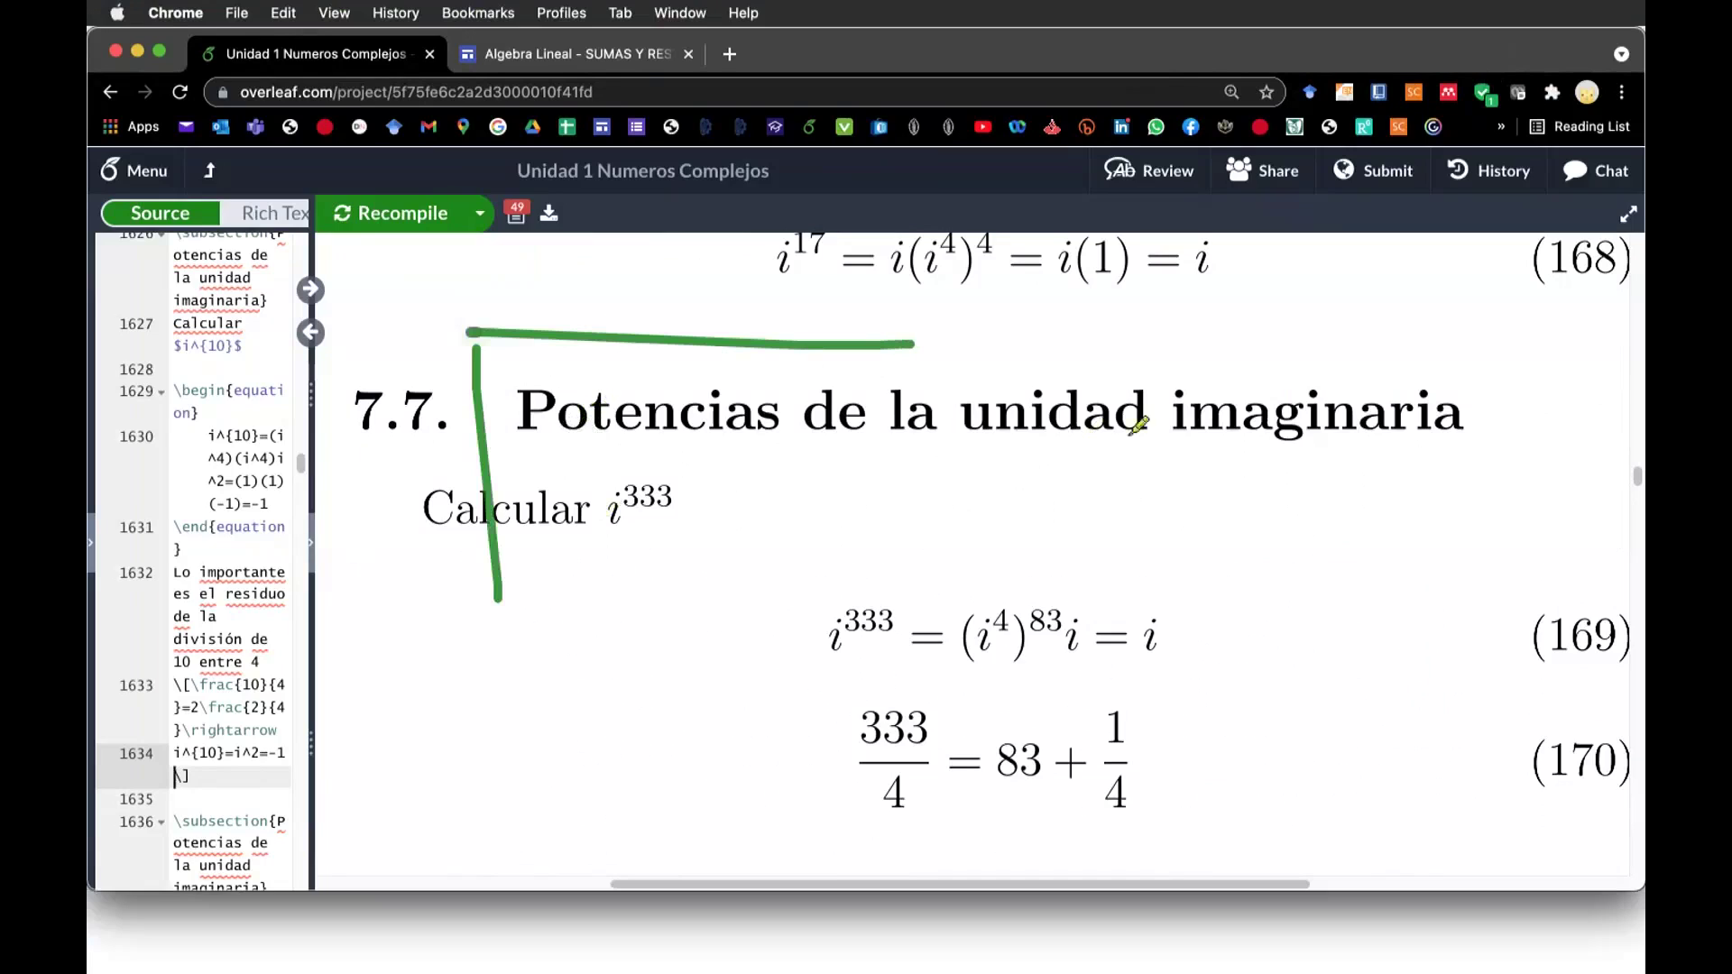
left_click_drag(545, 397, 613, 566)
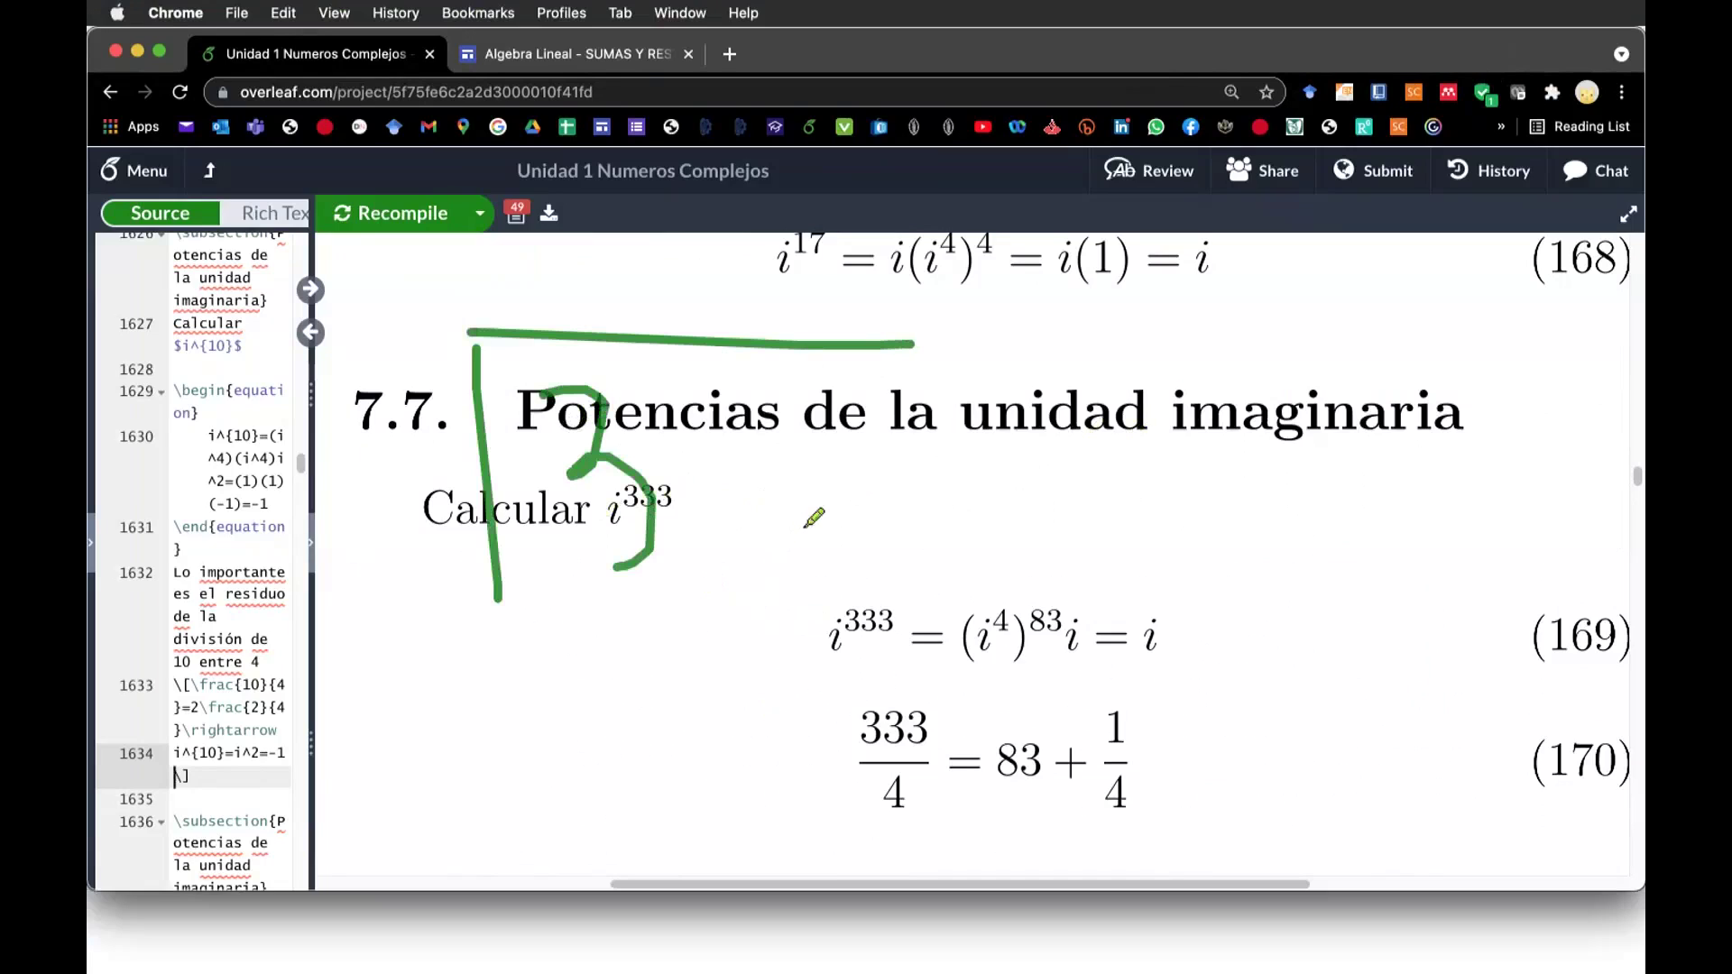
left_click_drag(649, 411, 724, 554)
left_click_drag(792, 404, 879, 492)
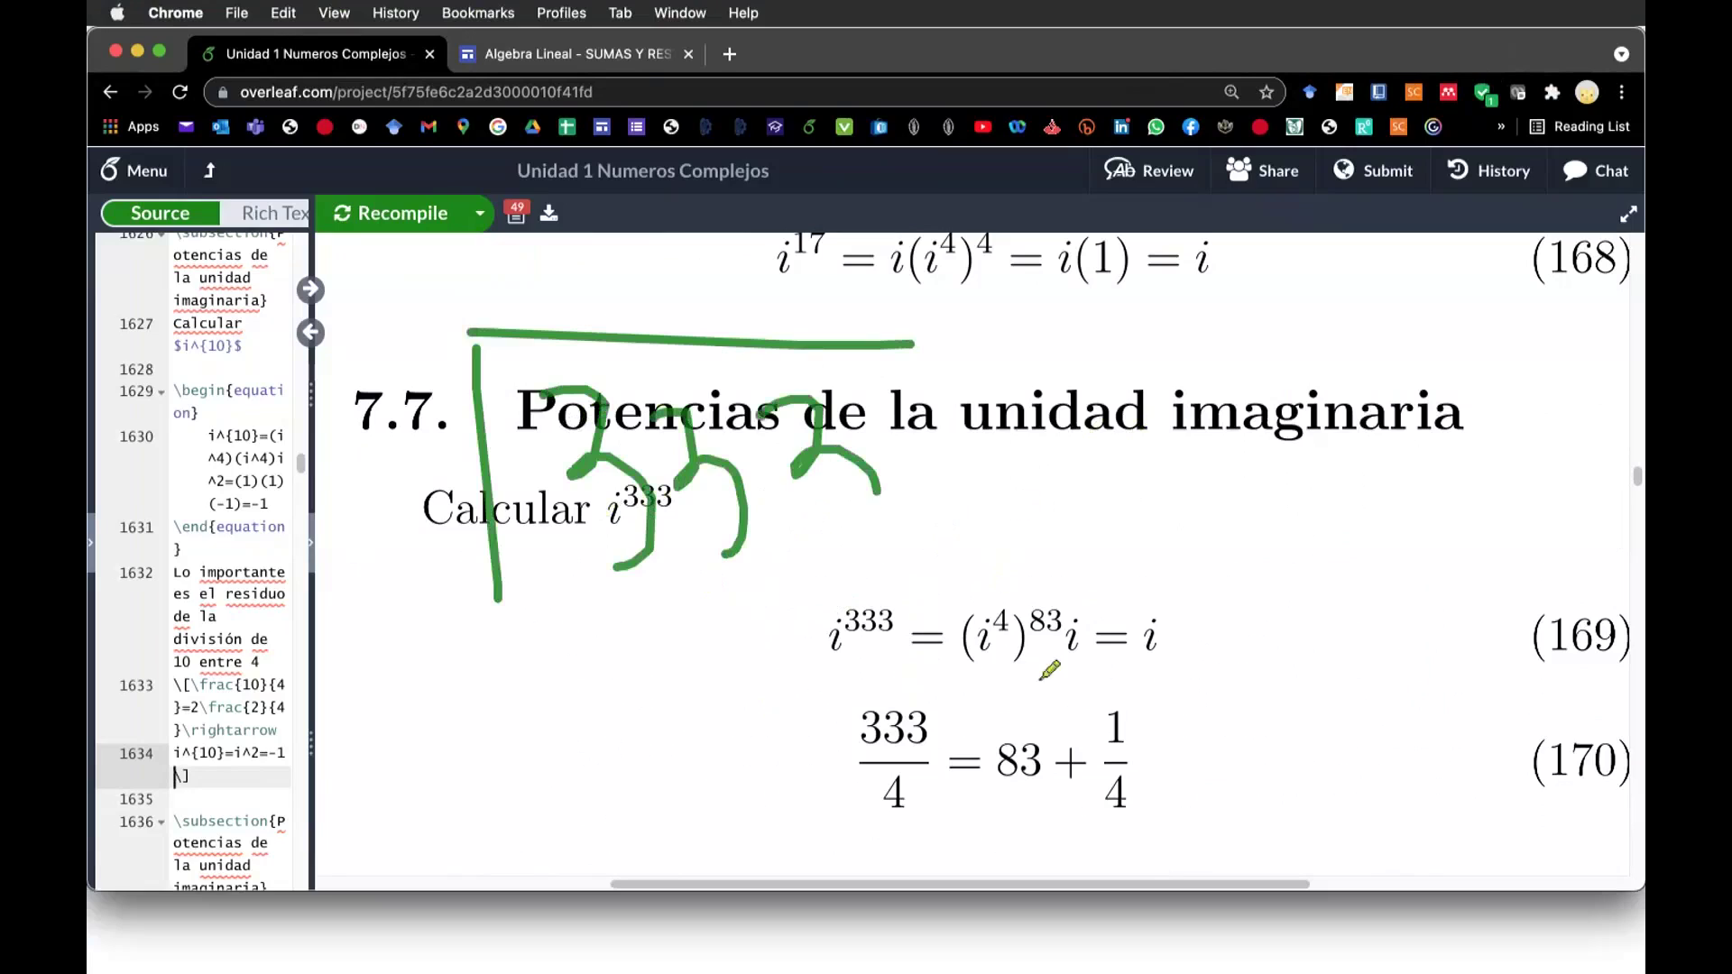
left_click_drag(383, 392, 439, 436)
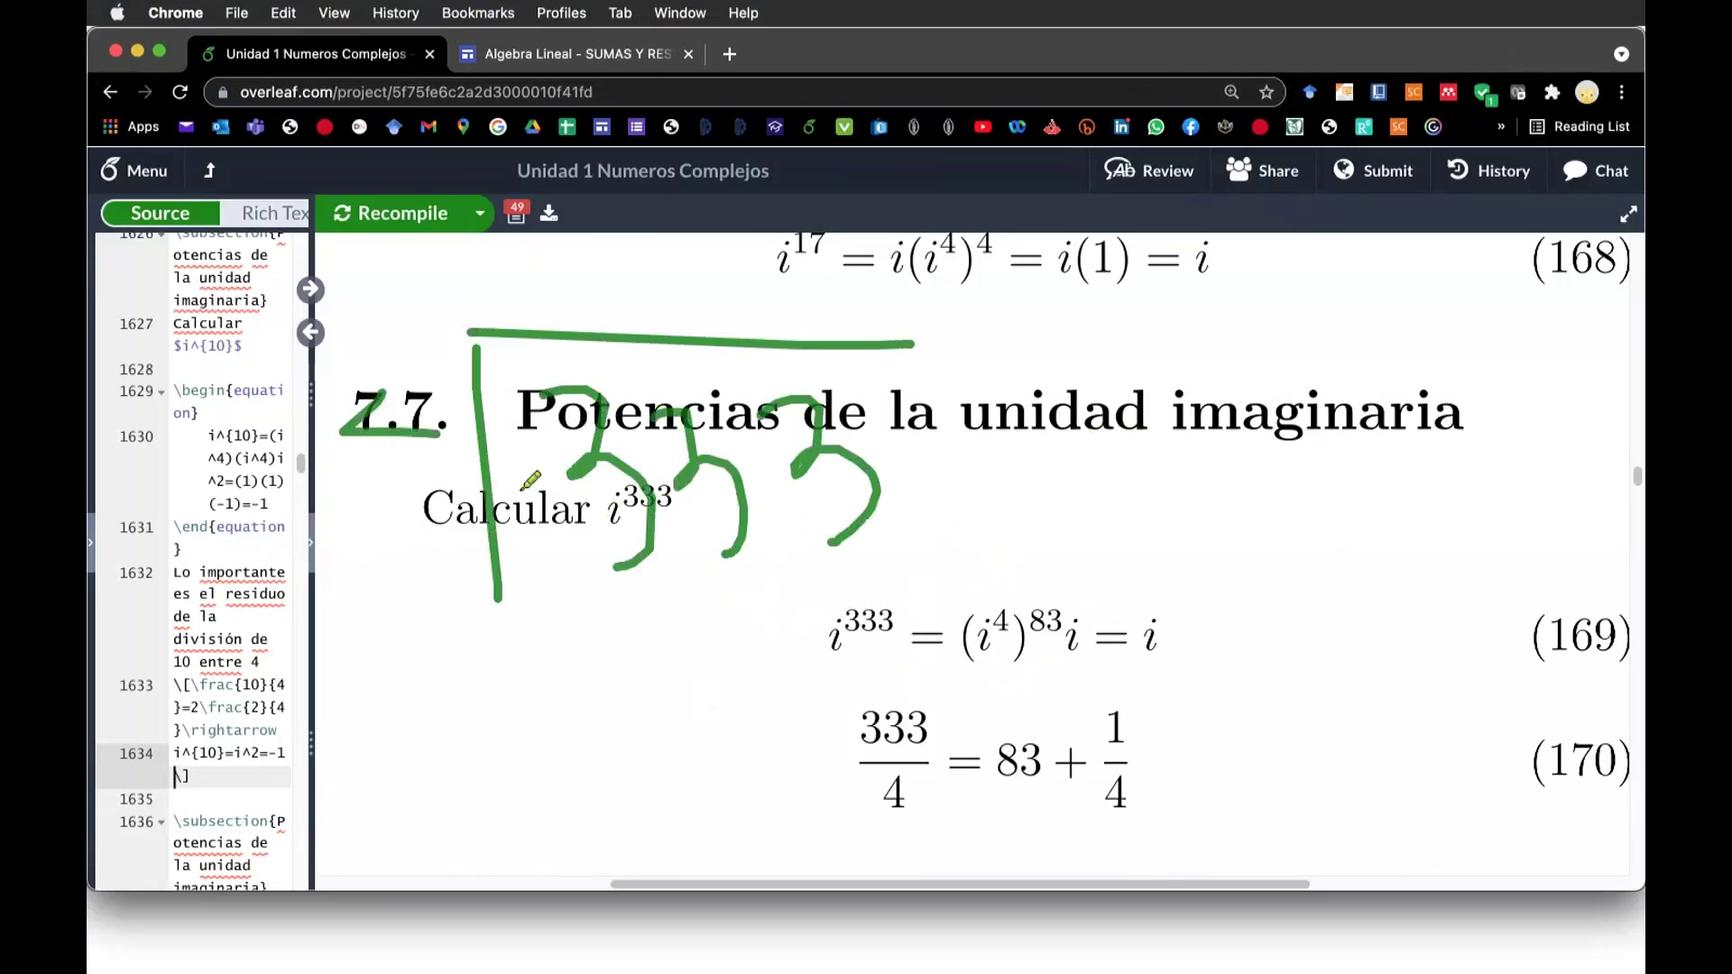
left_click_drag(426, 377, 437, 582)
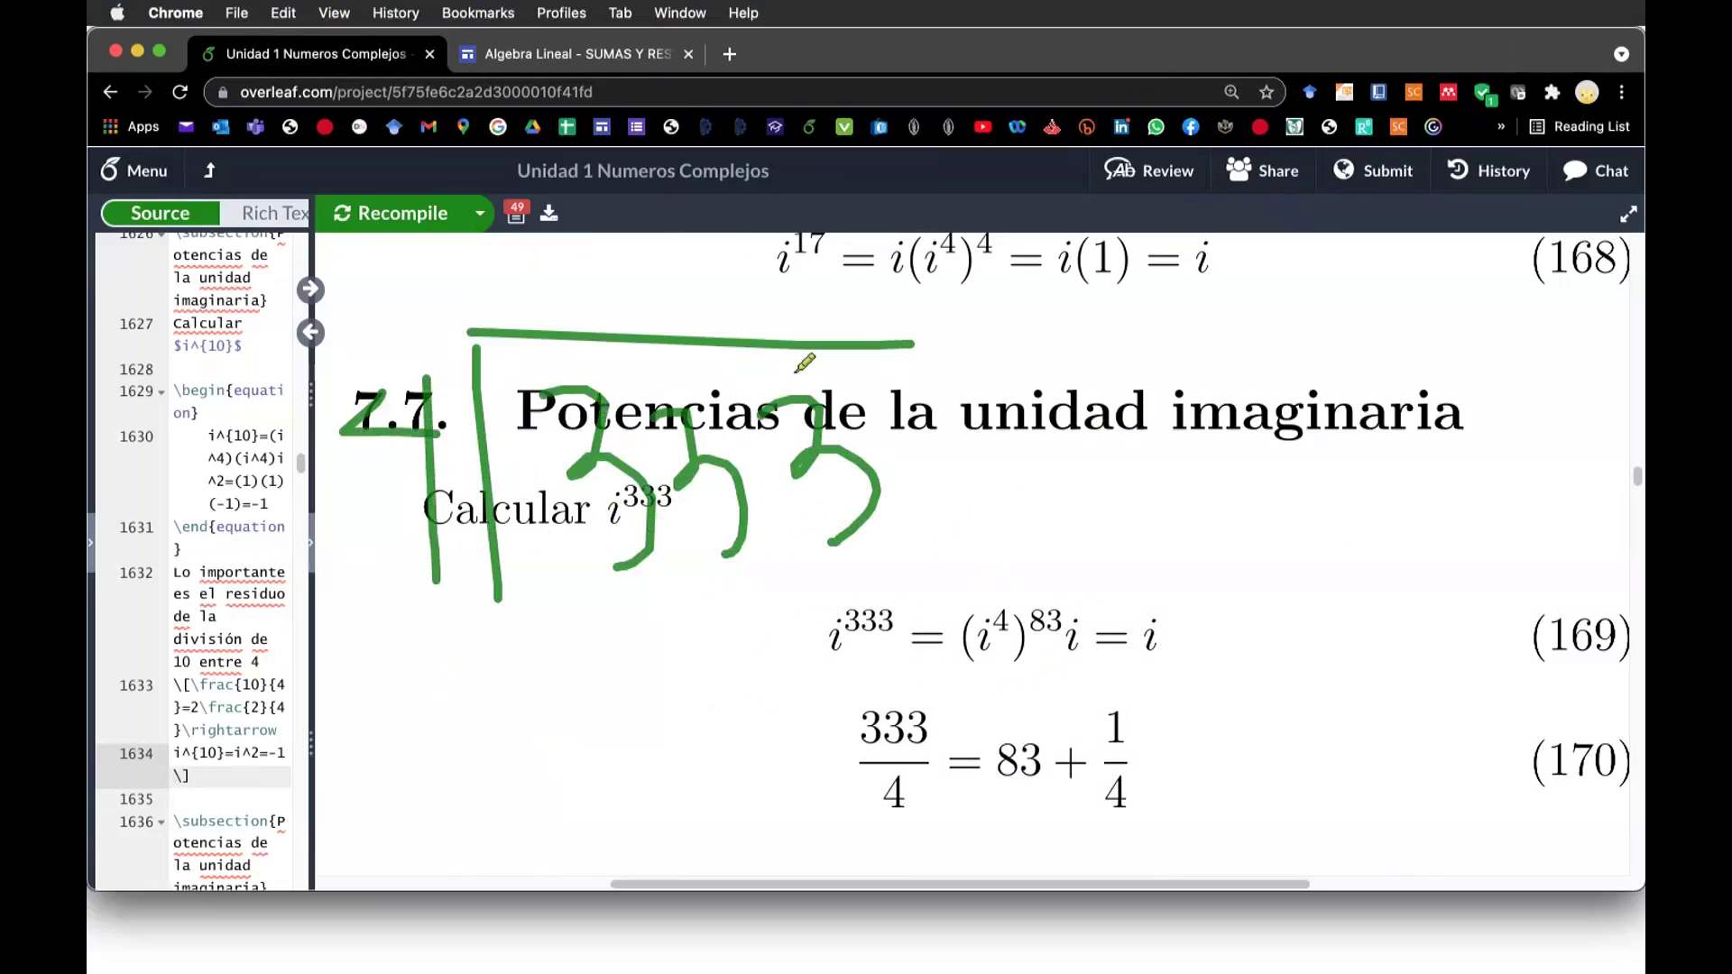
left_click_drag(663, 245, 690, 240)
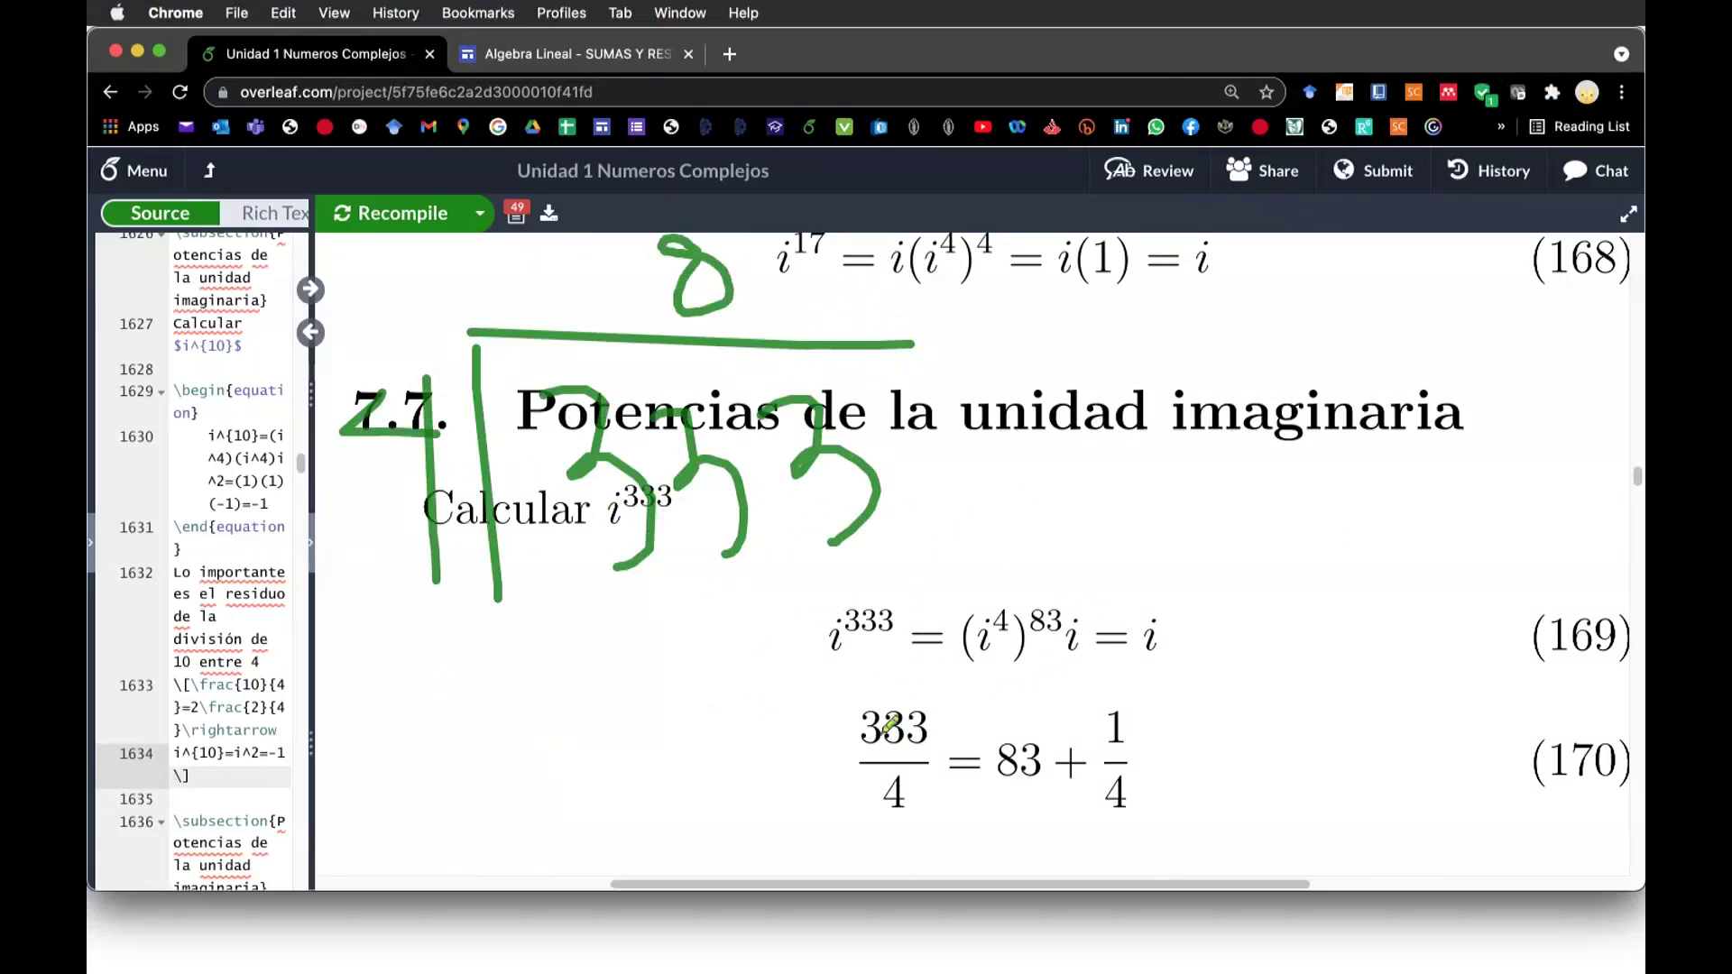
left_click_drag(713, 583, 719, 641)
left_click_drag(802, 563, 832, 647)
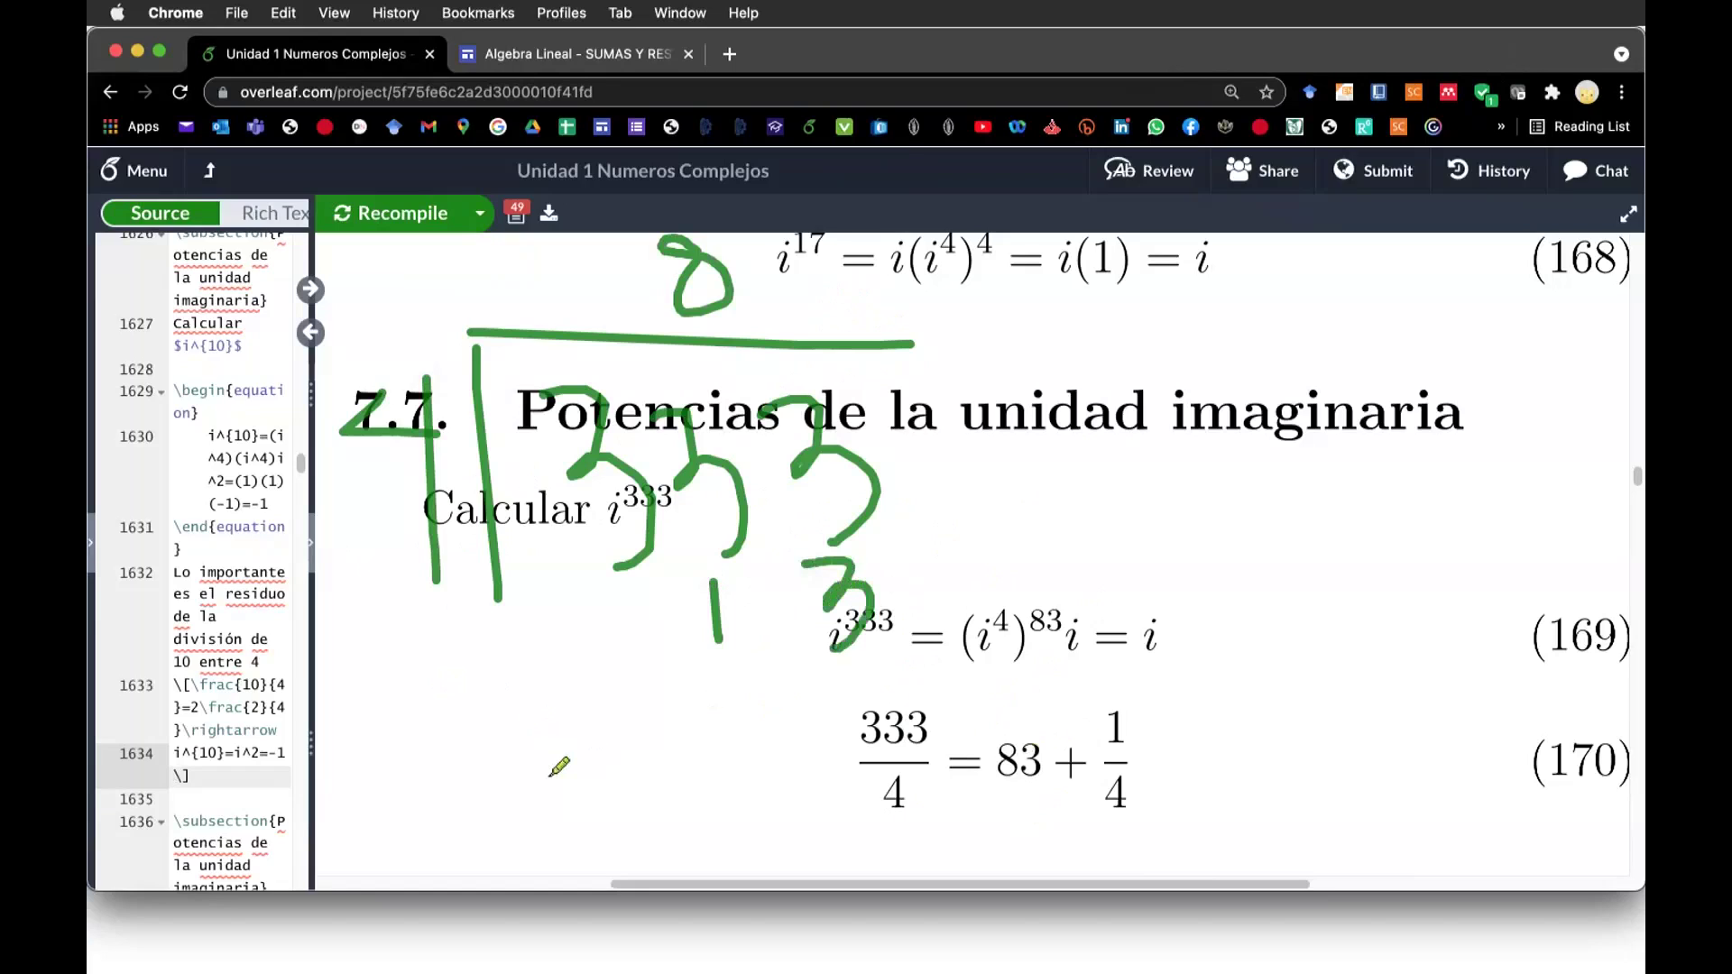
left_click_drag(779, 249, 799, 318)
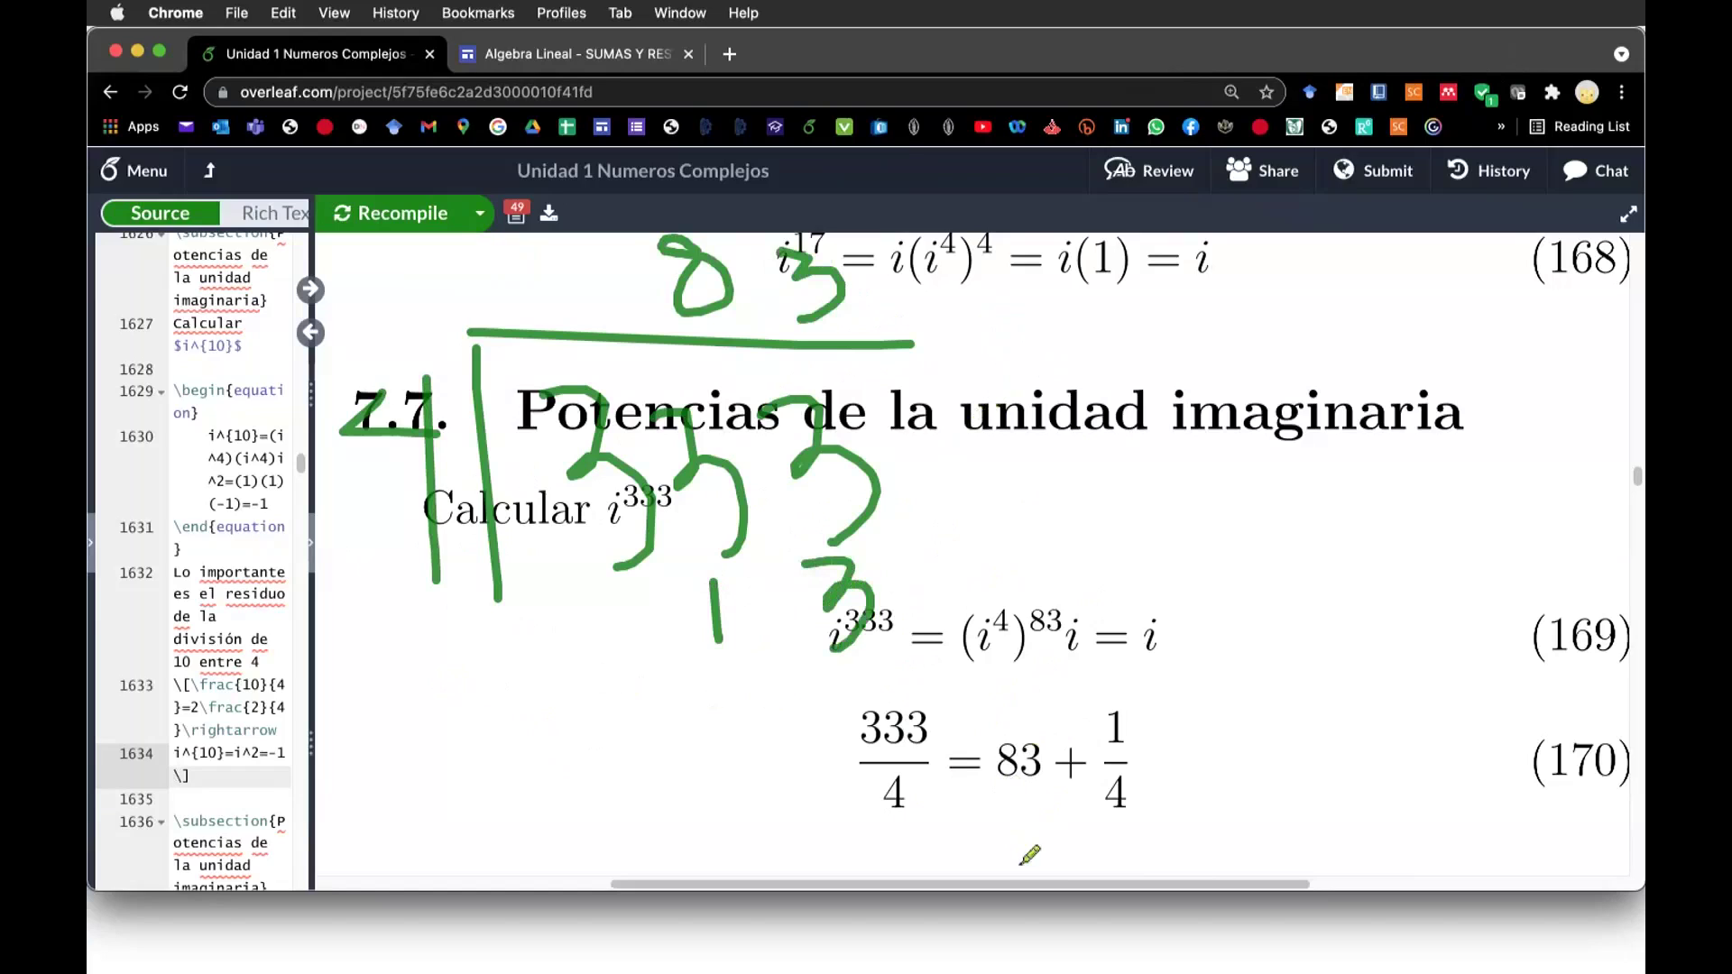
- Mark 333/4 and 83 in equation (170), circling the remainder 1 and the final i of (169)
left_click_drag(823, 690, 837, 772)
left_click_drag(1038, 714, 1015, 812)
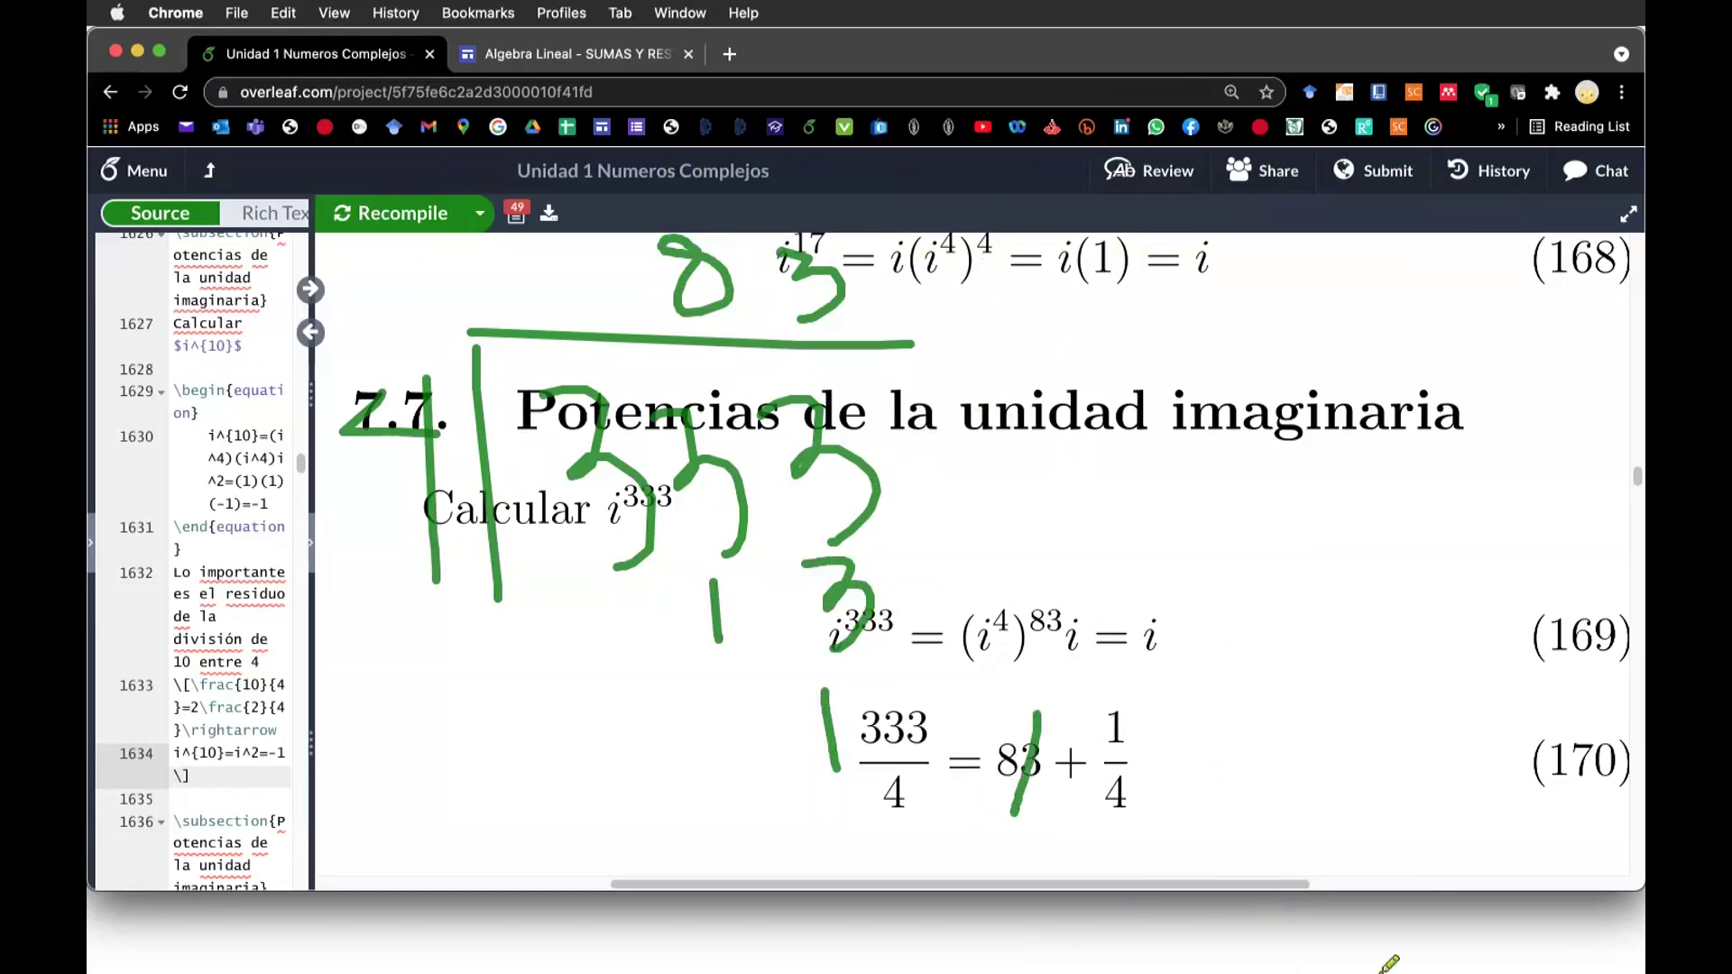
mouse_move(1103, 695)
left_mouse_down()
mouse_move(1099, 745)
mouse_move(1145, 751)
mouse_move(1118, 696)
left_mouse_up()
mouse_move(1144, 594)
left_mouse_down()
mouse_move(1172, 657)
mouse_move(1138, 597)
left_mouse_up()
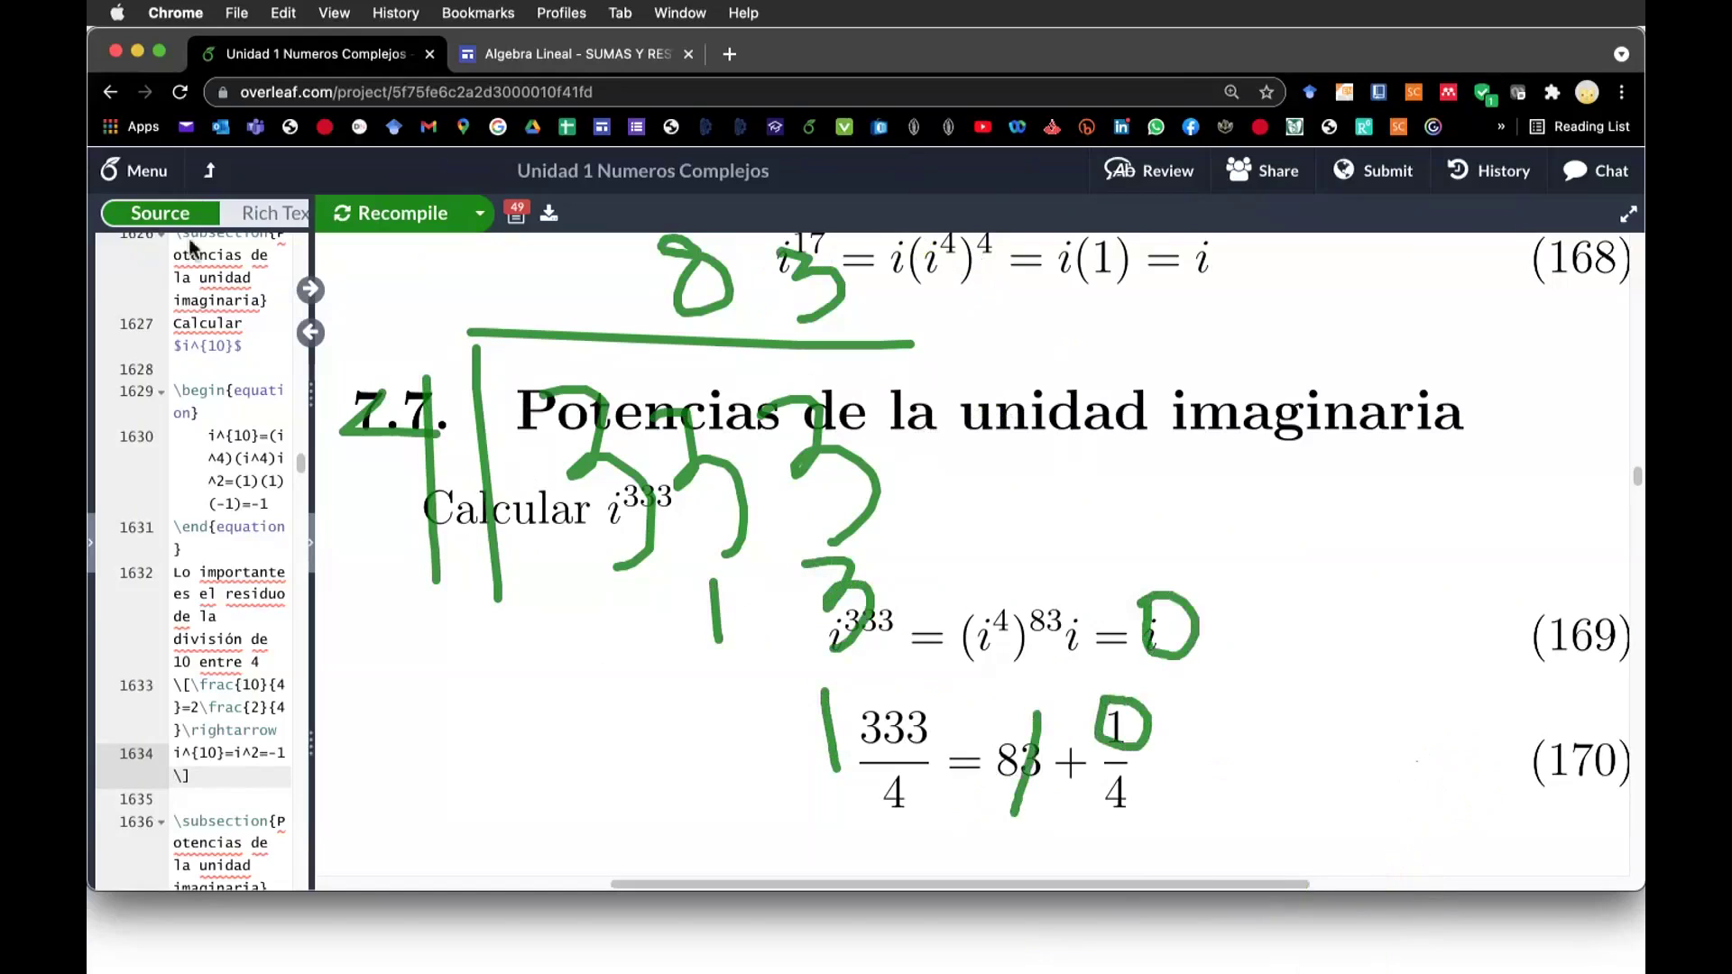
- Clear the green annotations, re-enable the pen, and scroll past section 7.7
key("Escape")
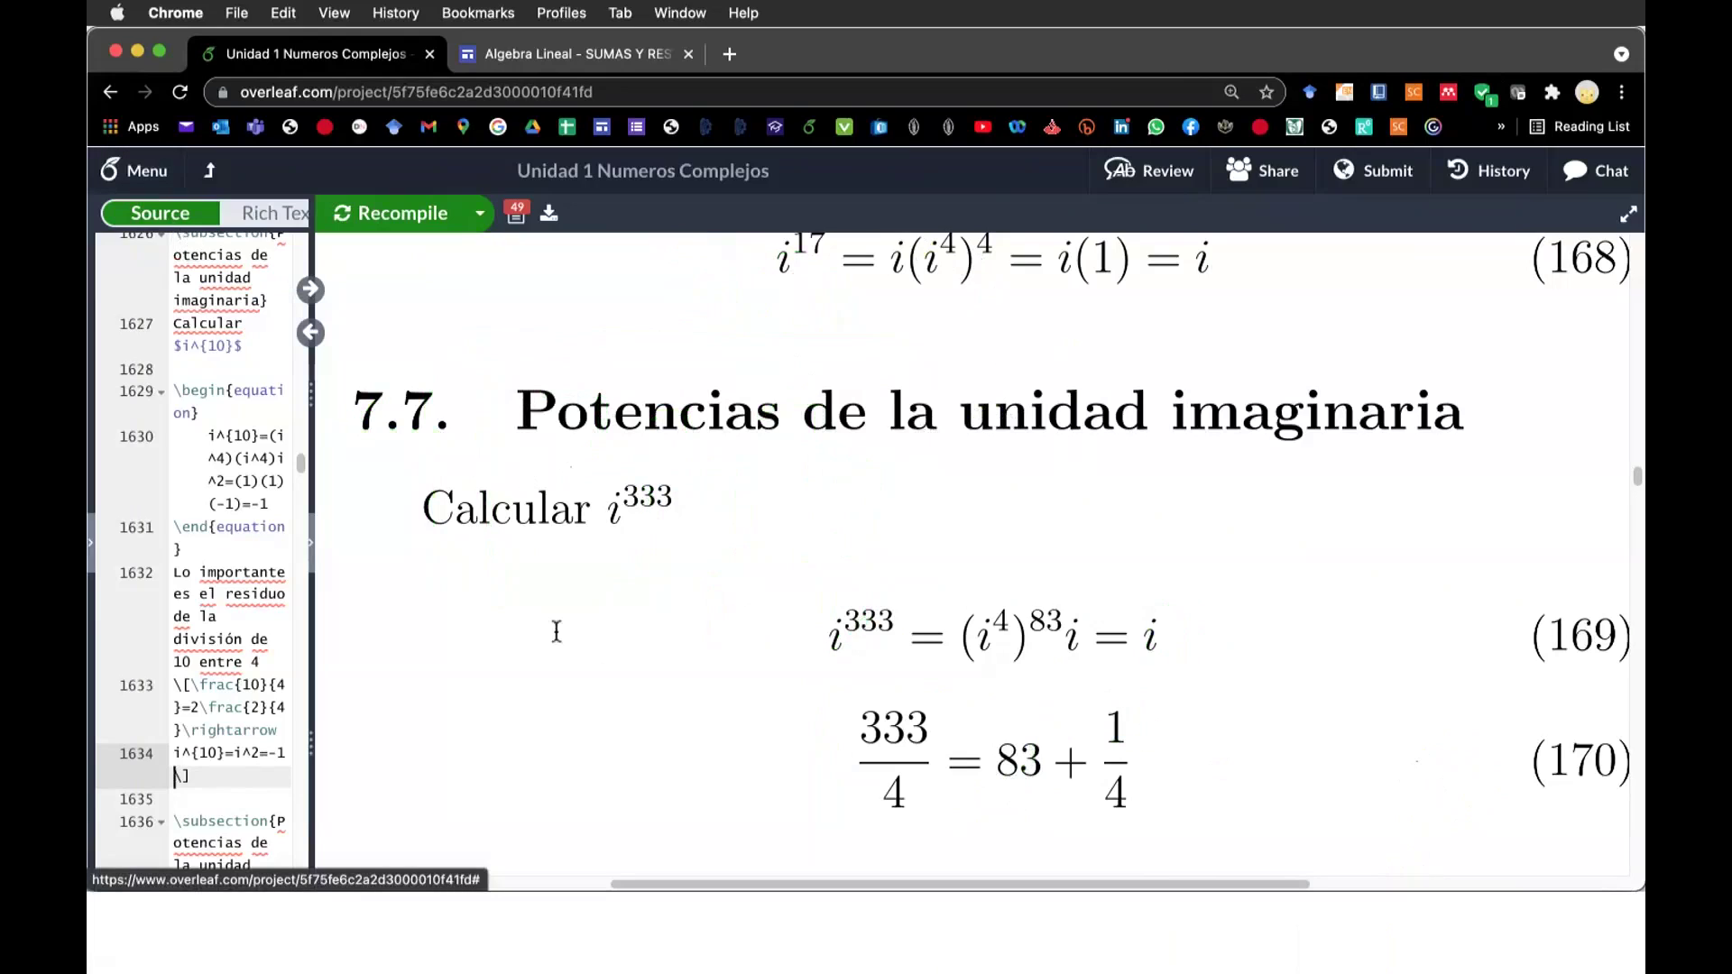
key("super+shift+a")
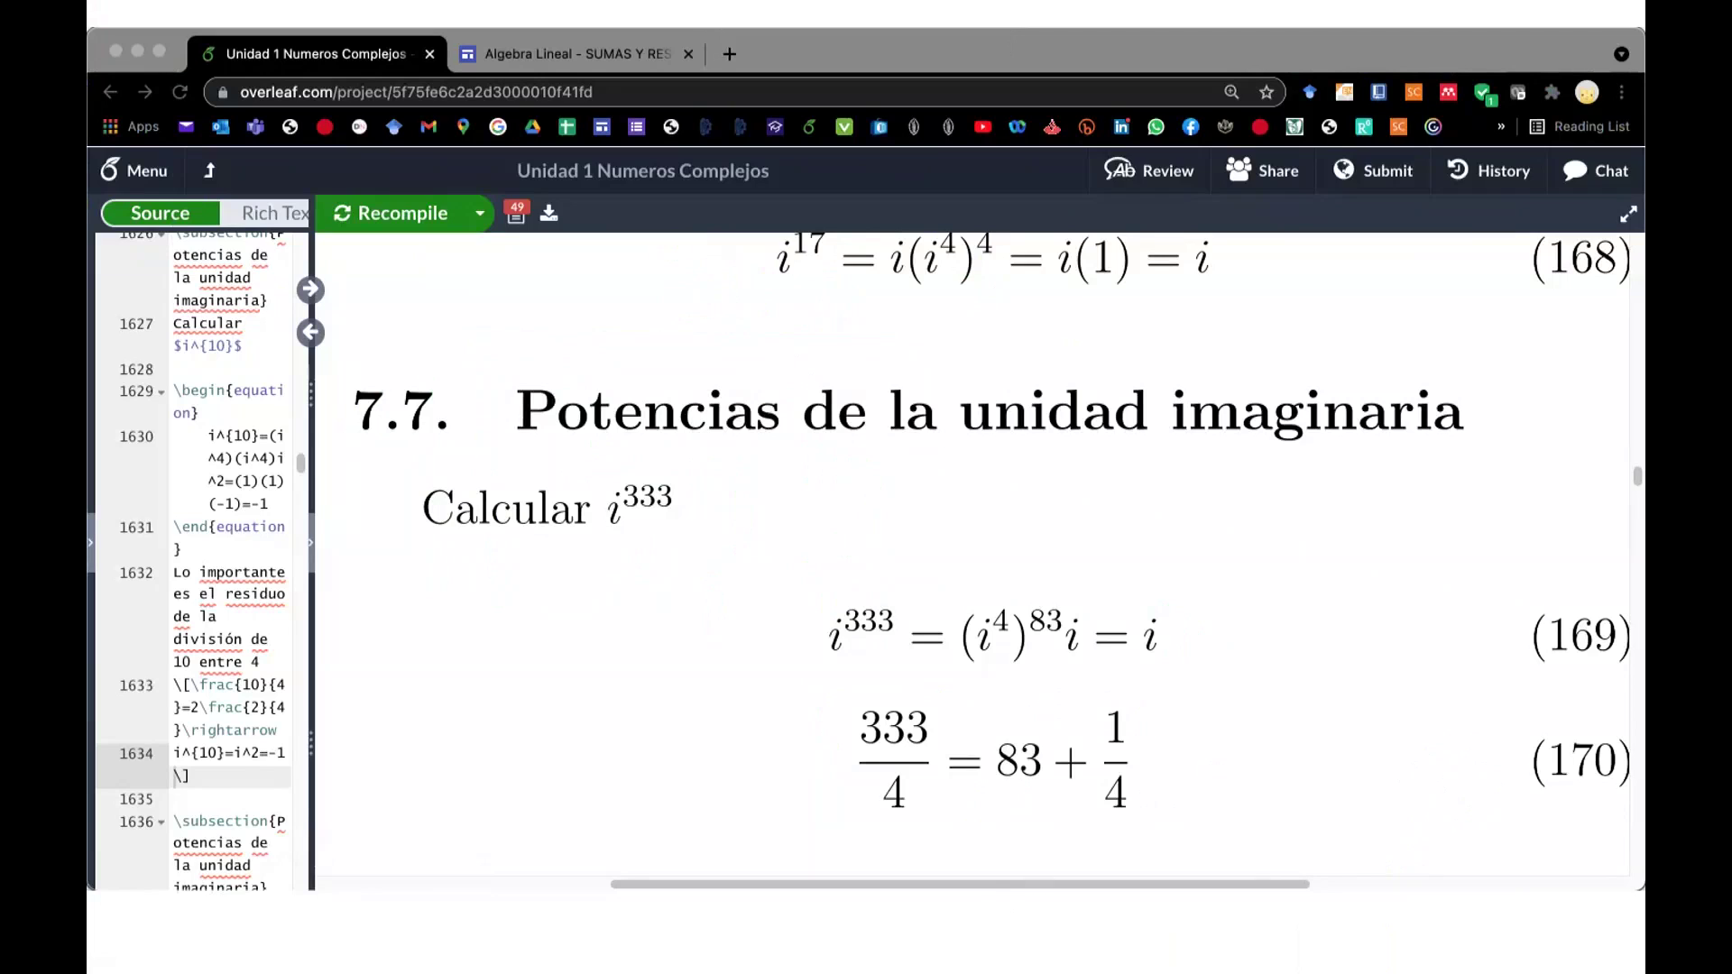
scroll(1283, 839, "down", 6)
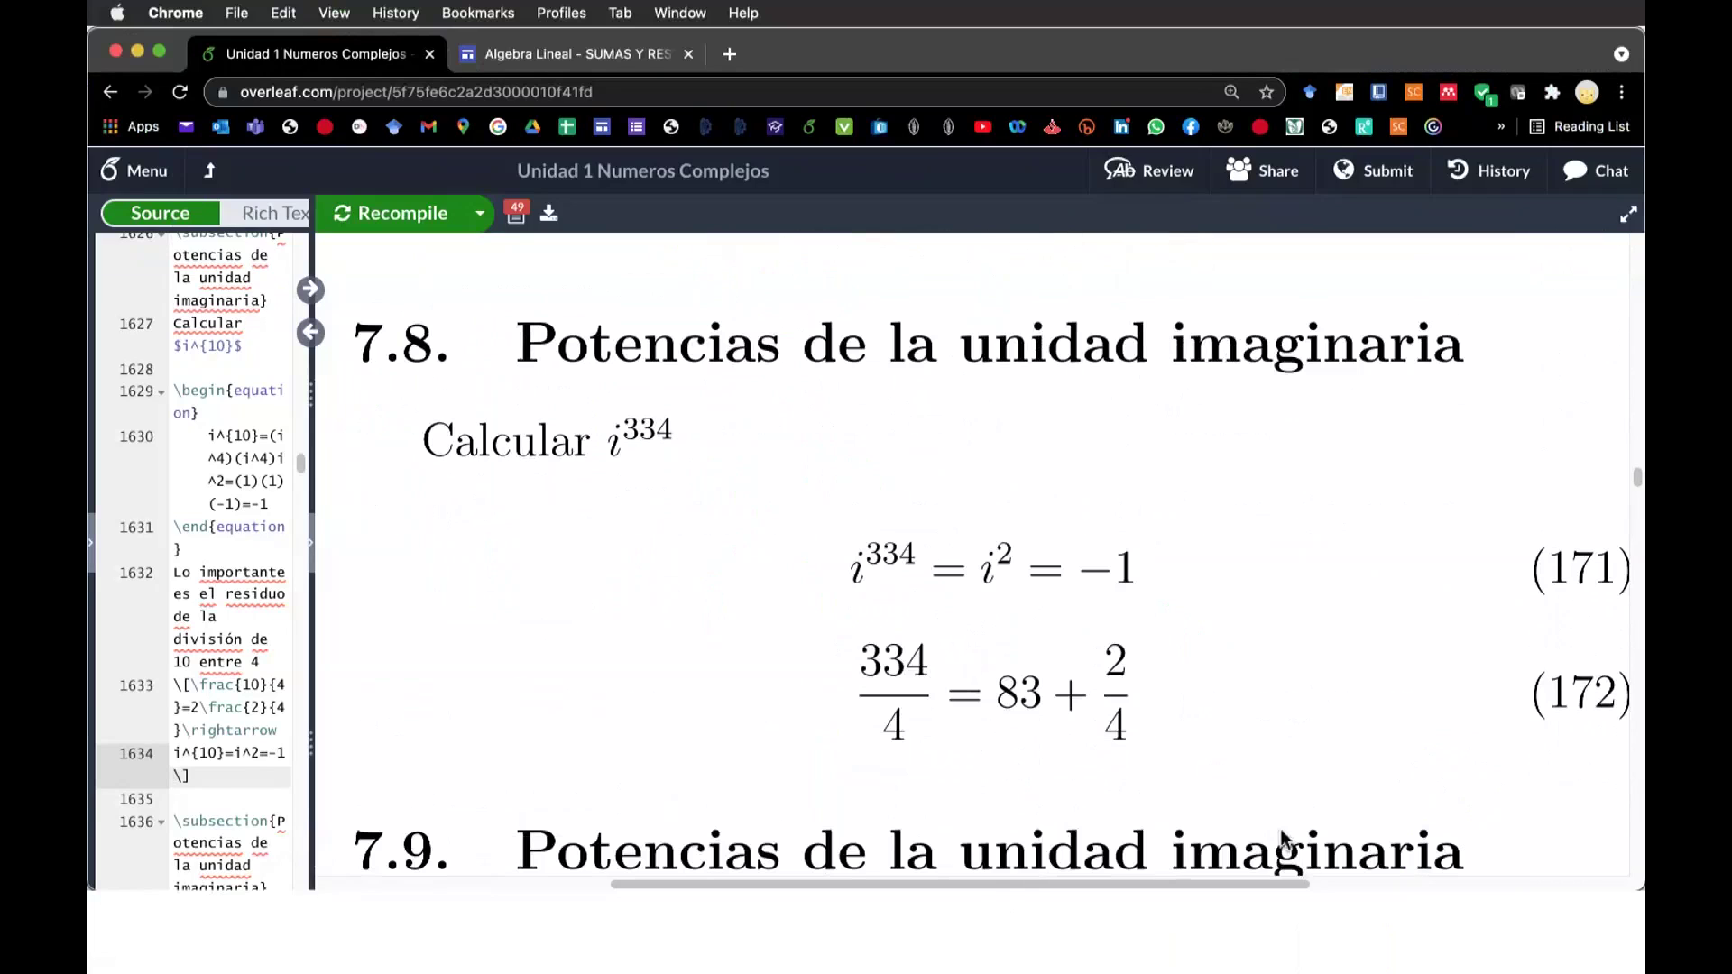
scroll(1283, 839, "down", 1)
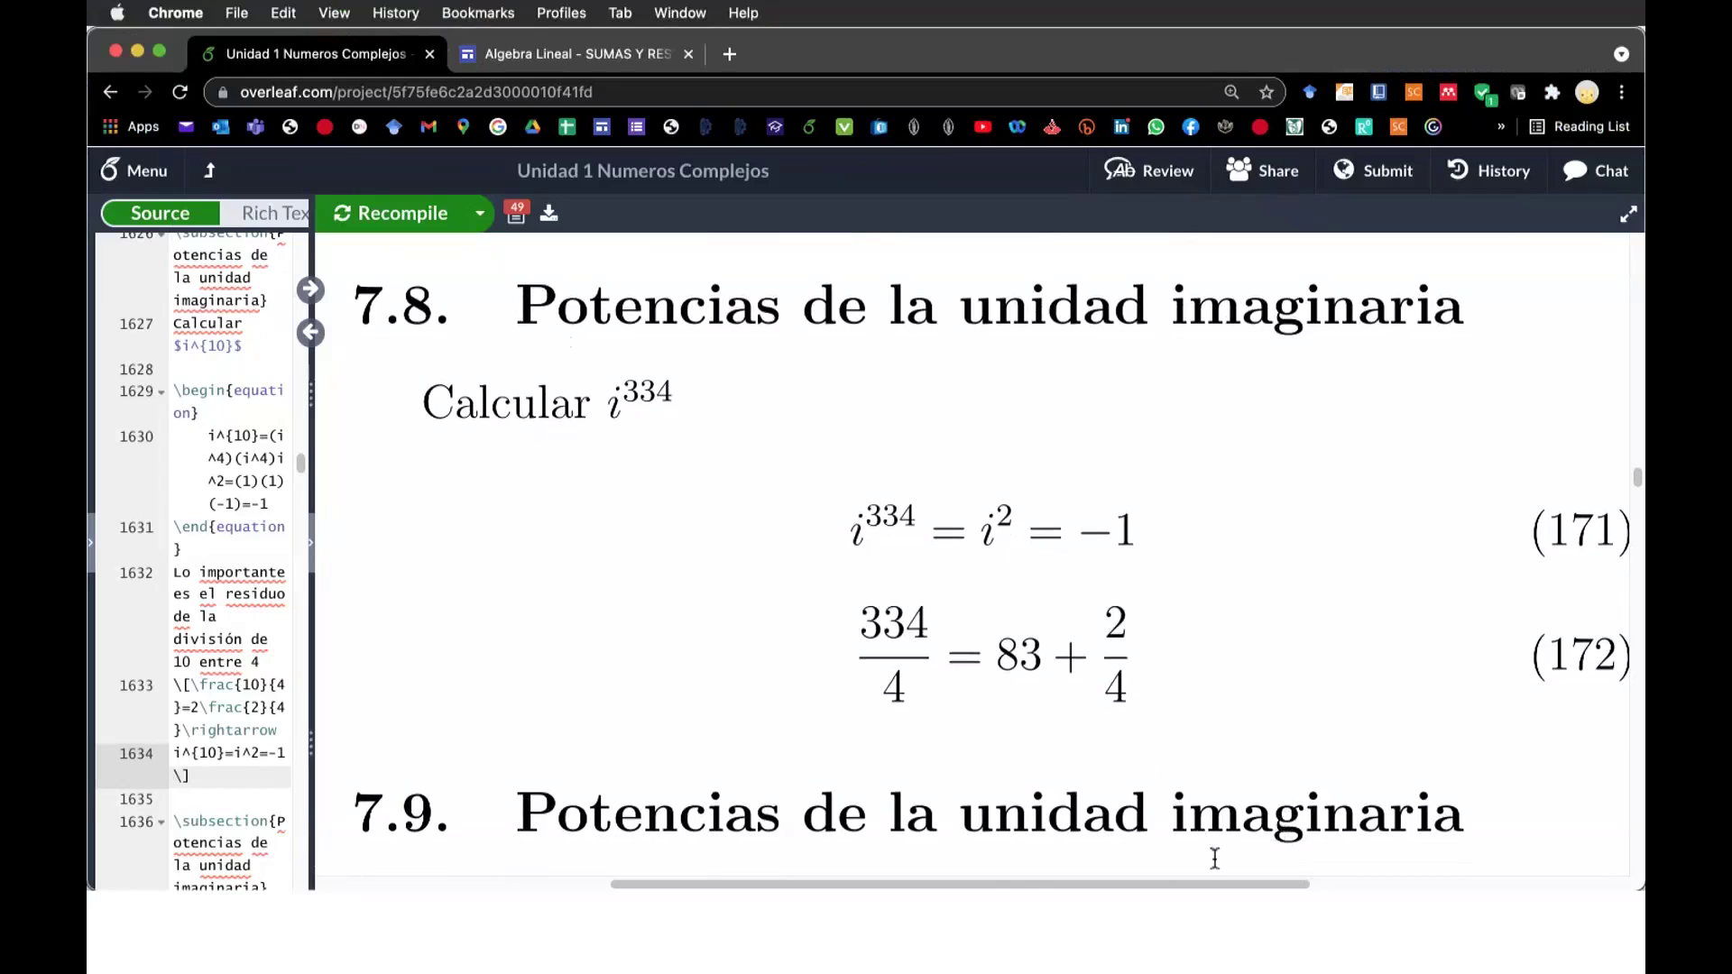
scroll(1209, 855, "down", 6)
scroll(1210, 855, "down", 1)
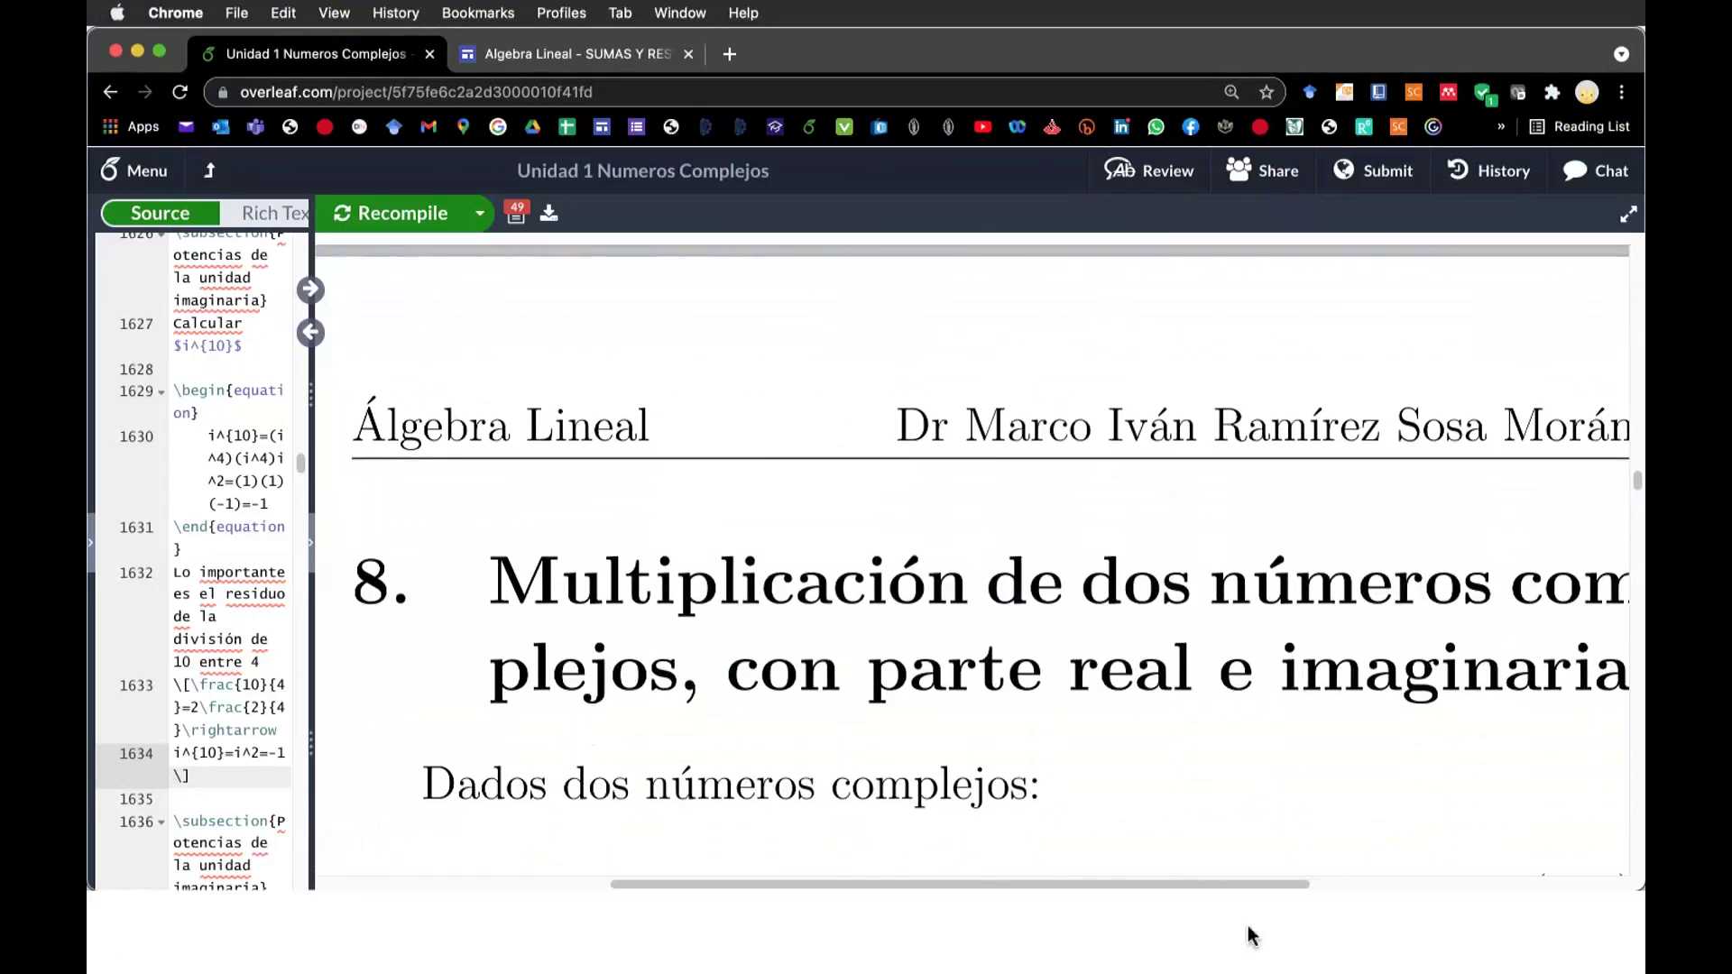
- Scroll through sections 7.8 and 7.9, equations (173) and (174), toward section 8
scroll(1249, 927, "up", 10)
scroll(1249, 927, "up", 1)
scroll(1250, 929, "down", 6)
scroll(1253, 936, "up", 1)
scroll(1249, 936, "down", 2)
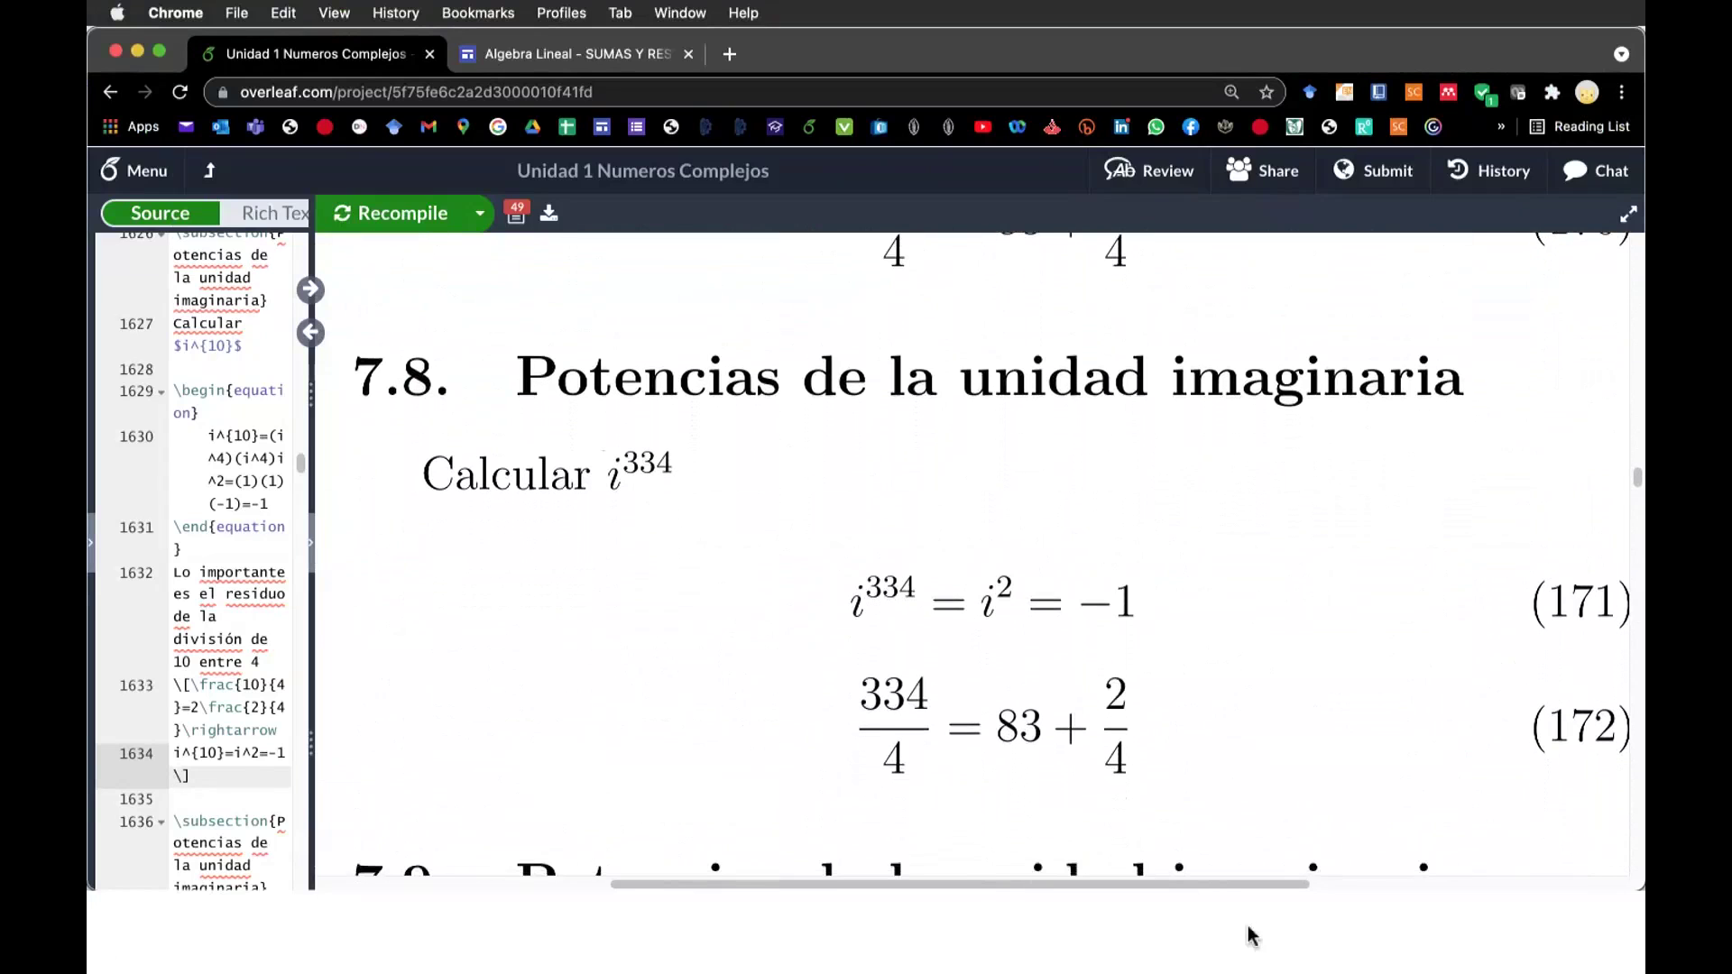
scroll(1248, 928, "up", 3)
scroll(1248, 927, "down", 1)
scroll(1248, 927, "down", 10)
scroll(1249, 927, "down", 1)
scroll(1248, 928, "down", 1)
scroll(1248, 928, "down", 3)
scroll(1250, 932, "down", 5)
scroll(1252, 936, "down", 2)
scroll(1252, 935, "down", 3)
scroll(1251, 932, "up", 3)
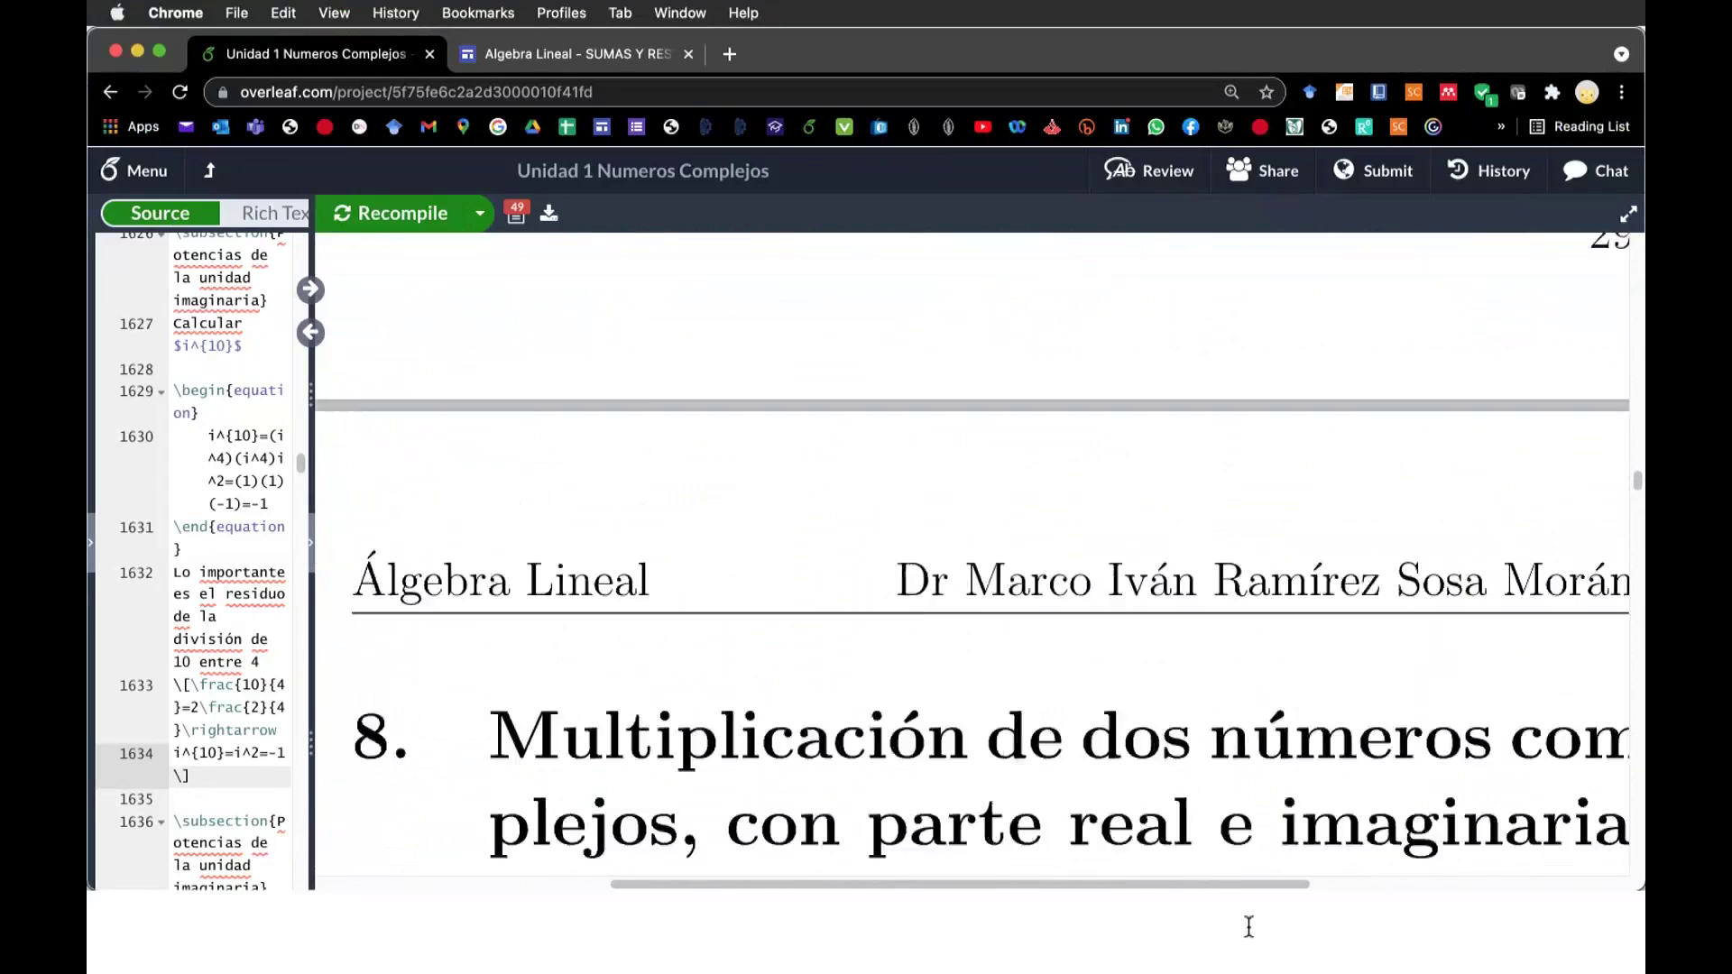
scroll(1248, 928, "up", 3)
scroll(1248, 935, "up", 2)
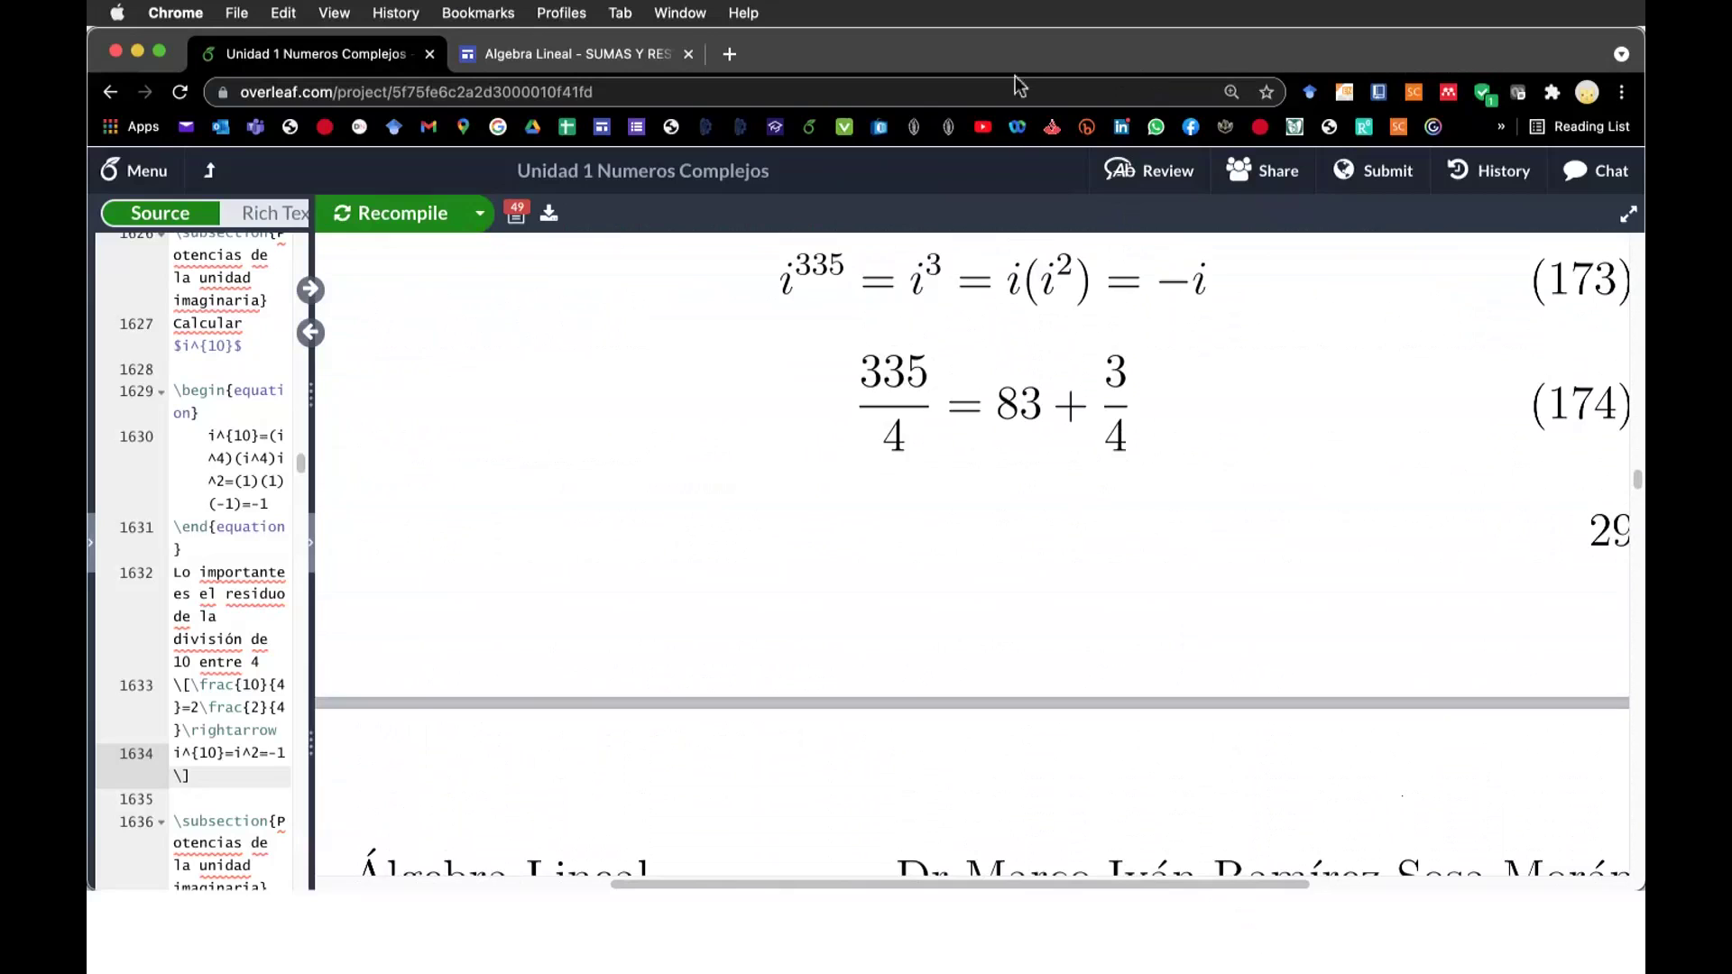
scroll(1094, 506, "down", 5)
scroll(1095, 510, "down", 2)
scroll(1095, 507, "up", 2)
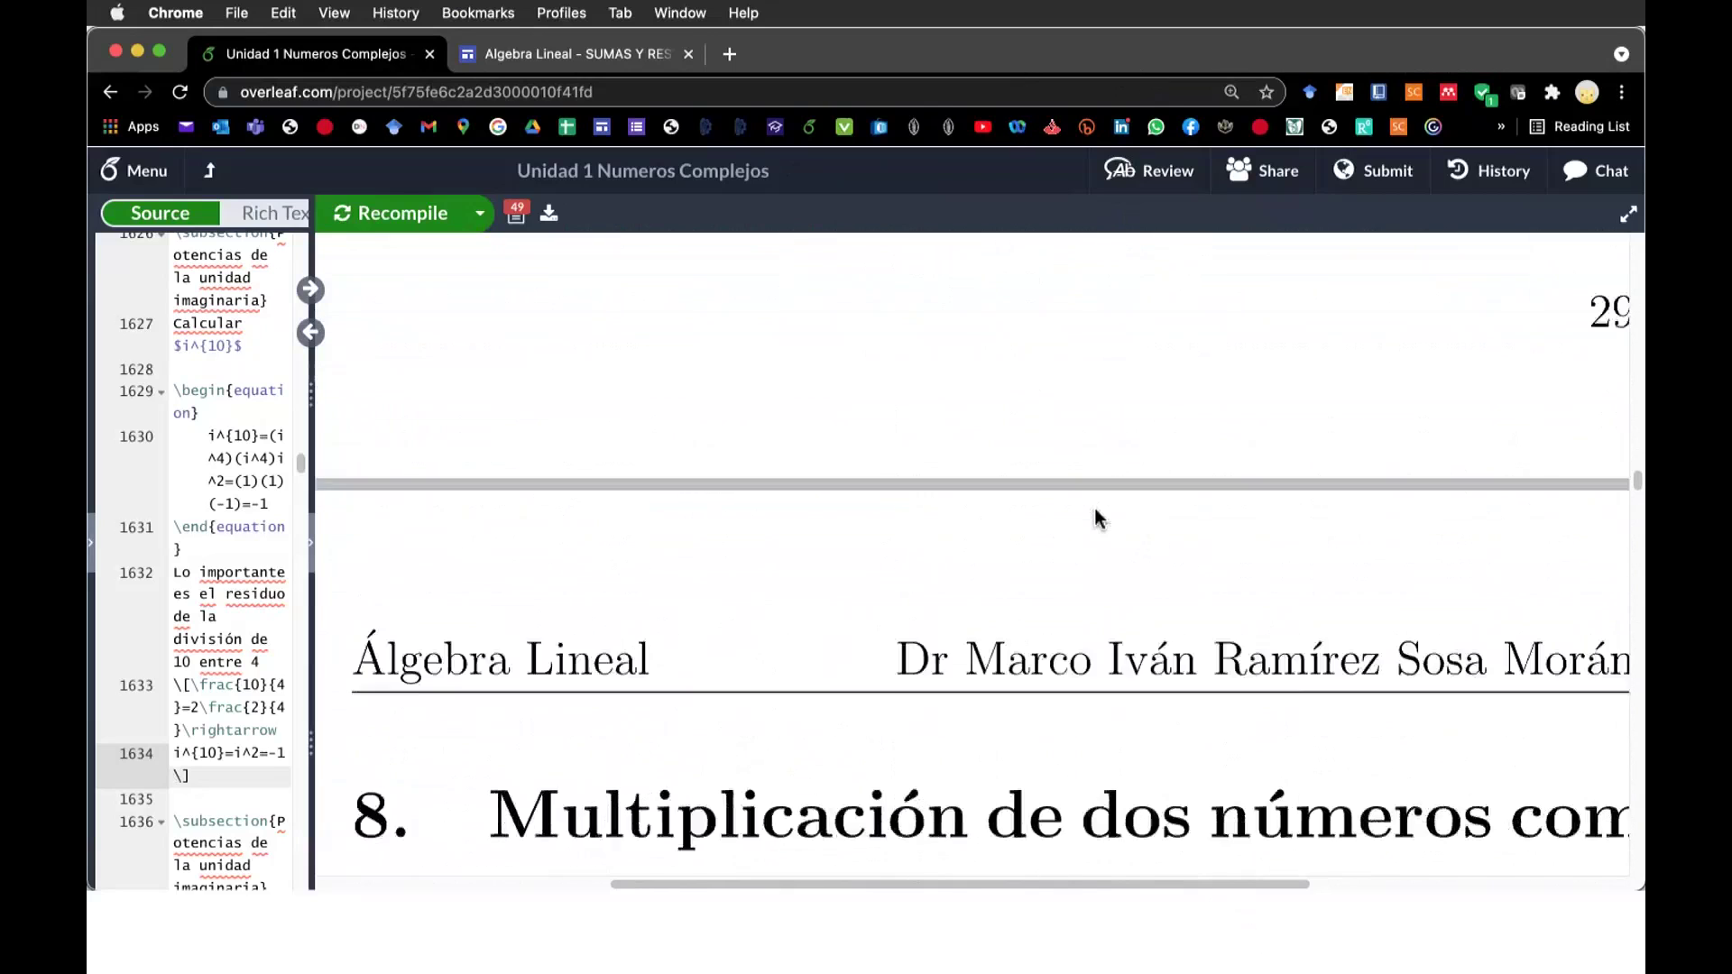
scroll(1095, 507, "up", 5)
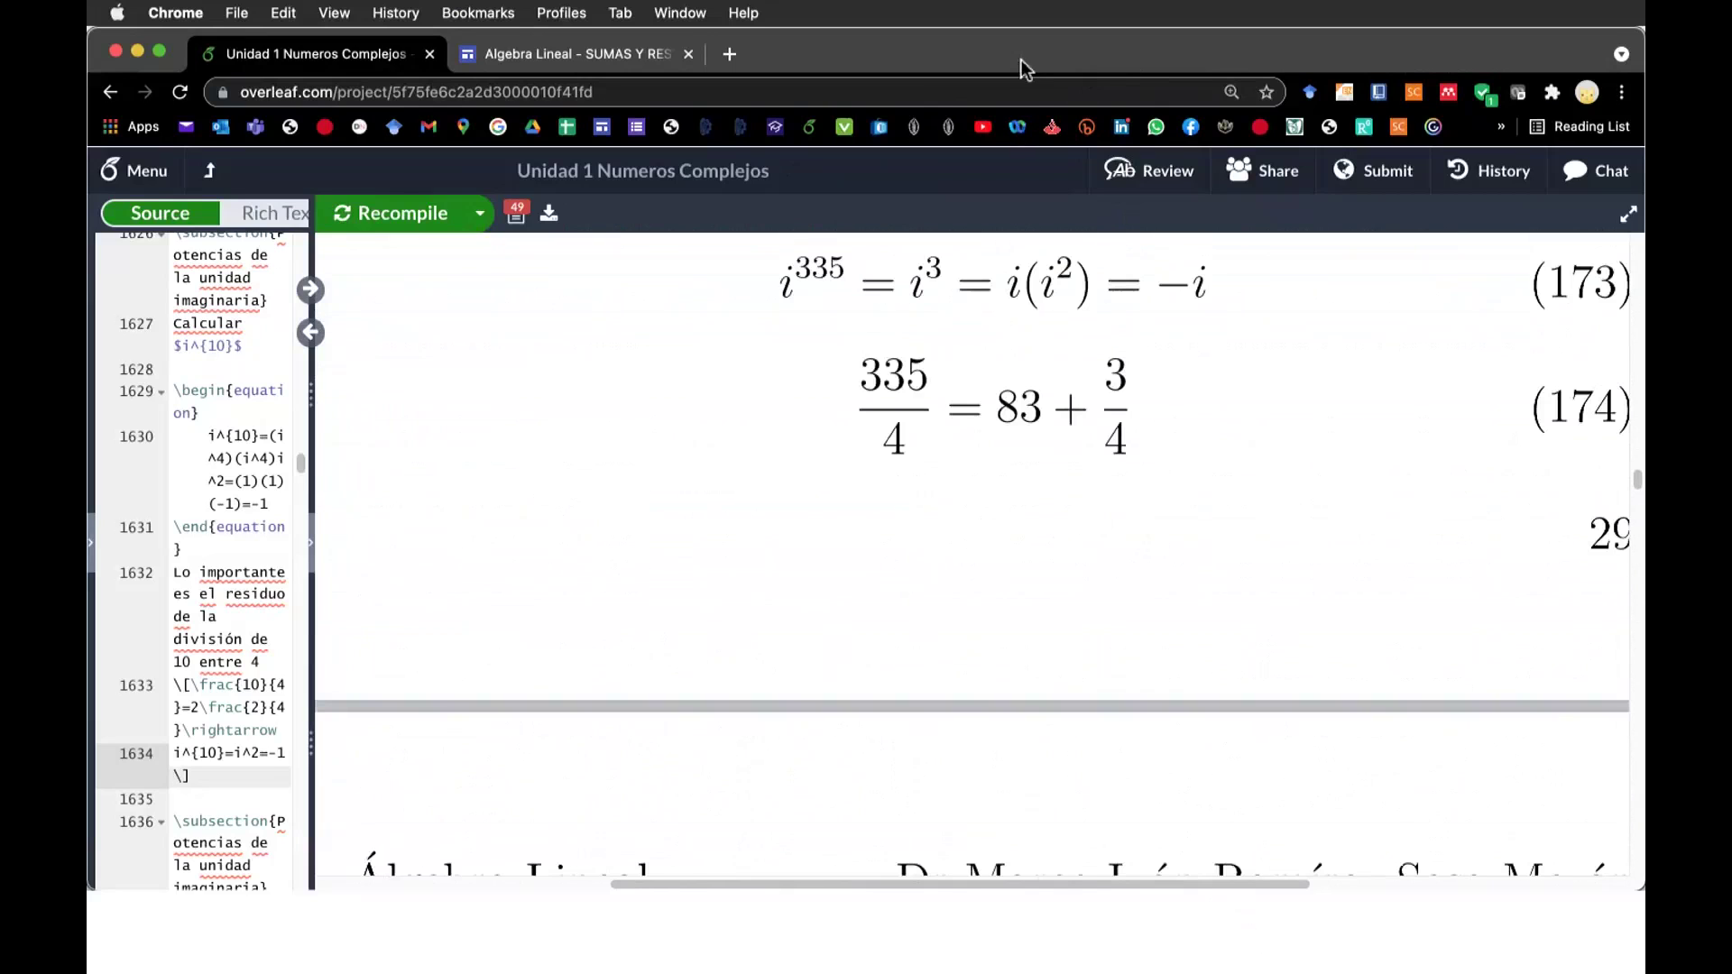